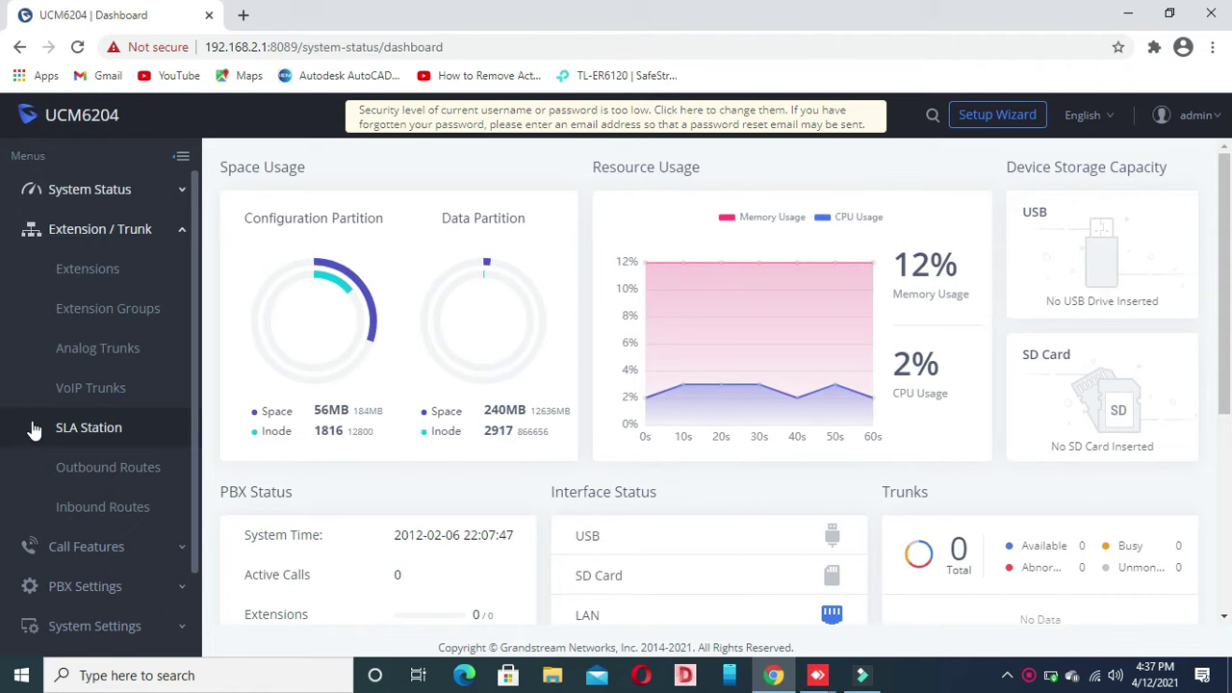
Step: Open the Analog Trunks page of the Extension / Trunk section
left_click(114, 353)
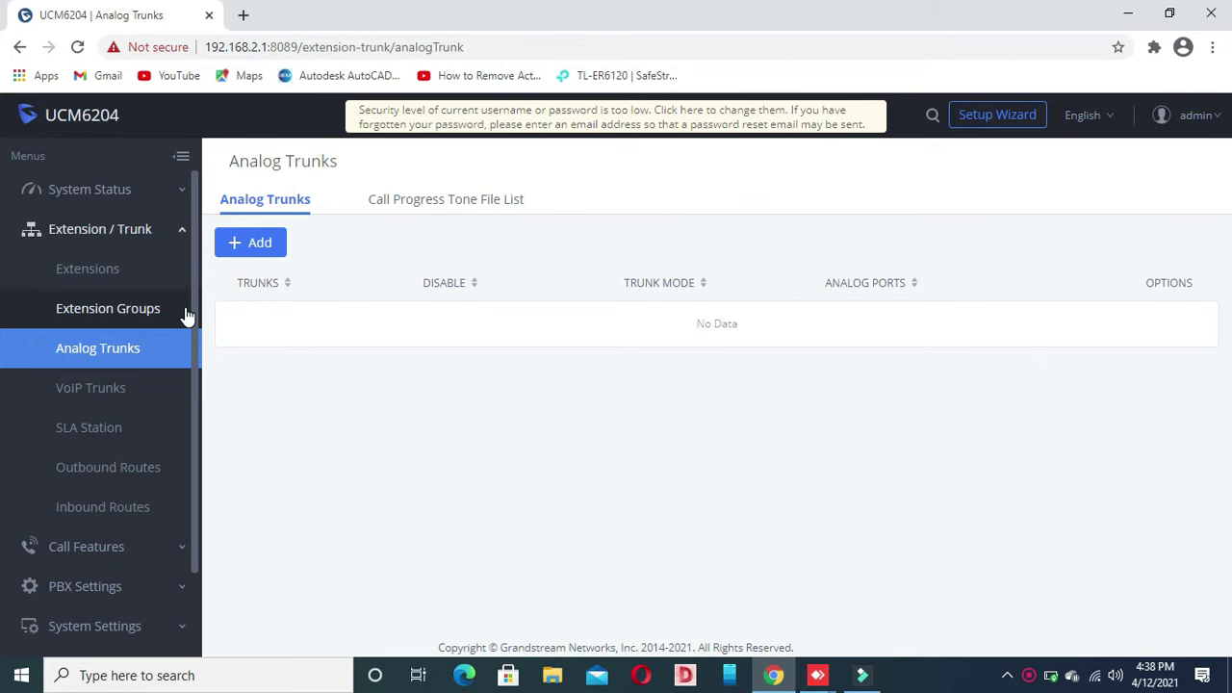
Step: Create a new text document on the desktop and open it
left_click(1170, 13)
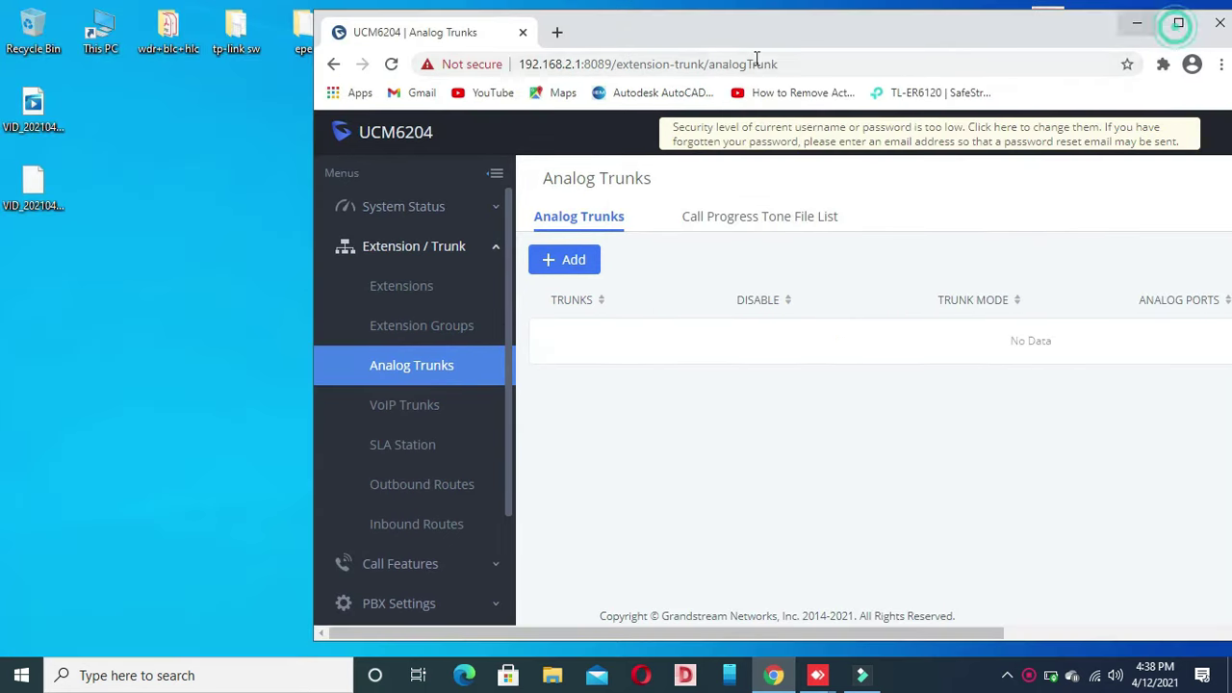
right_click(60, 255)
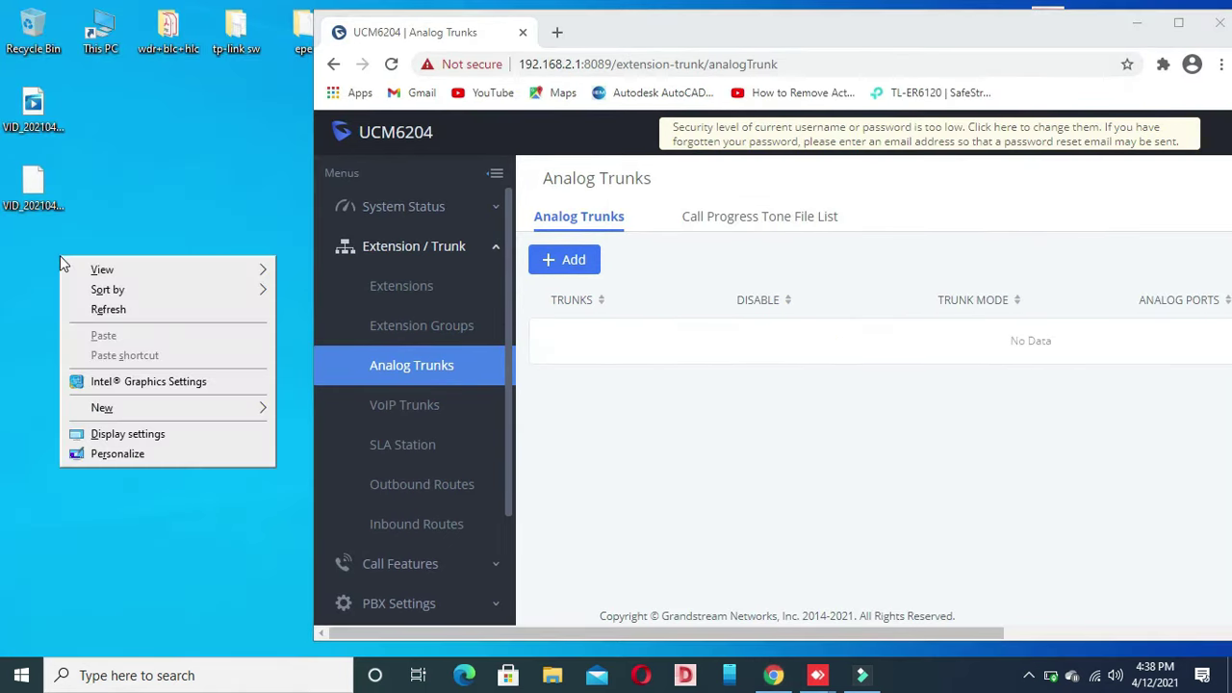
mouse_move(186, 414)
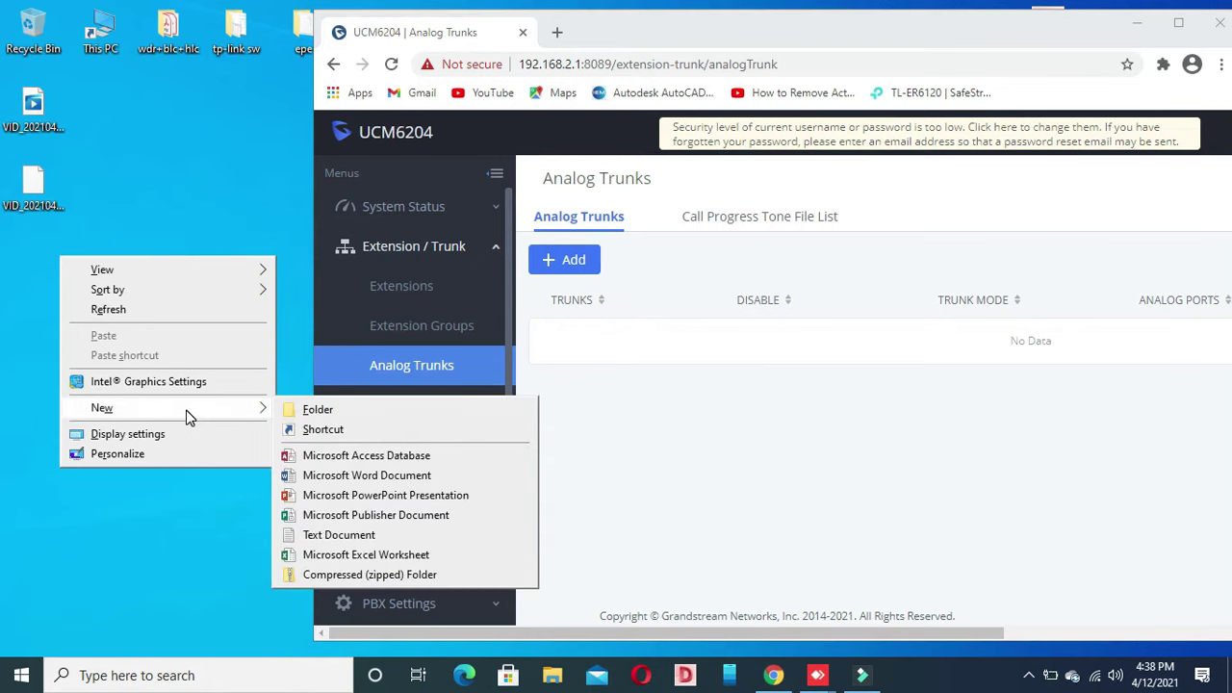
left_click(339, 534)
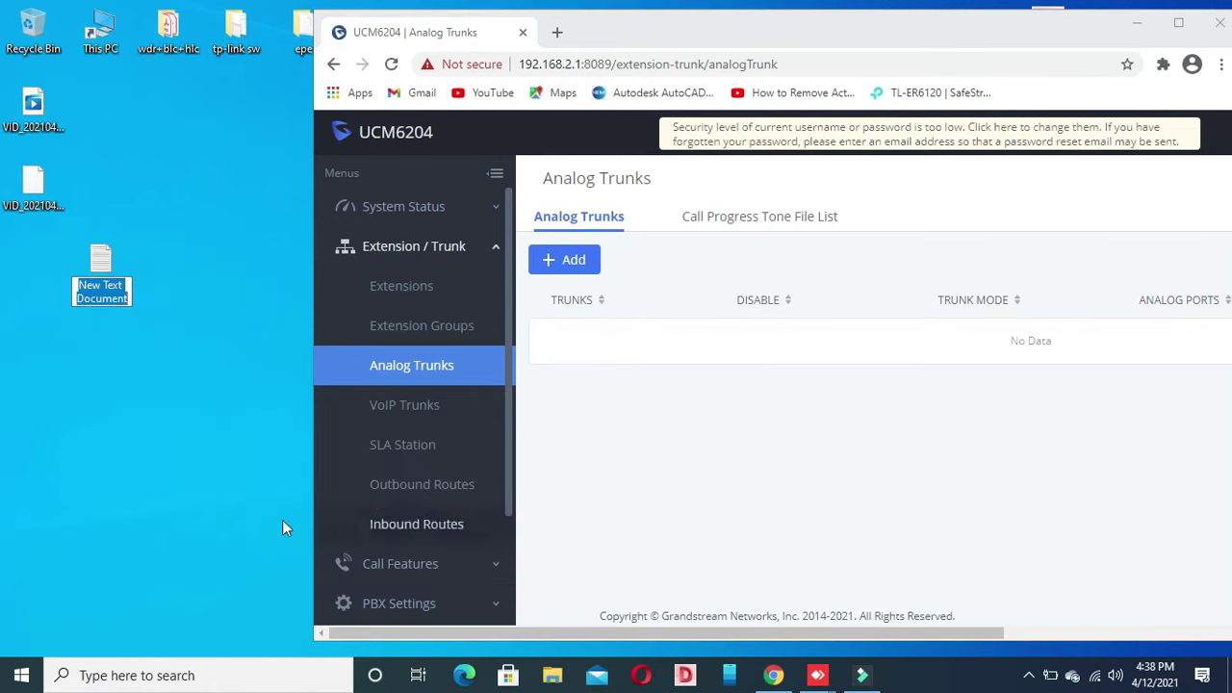
double_click(103, 285)
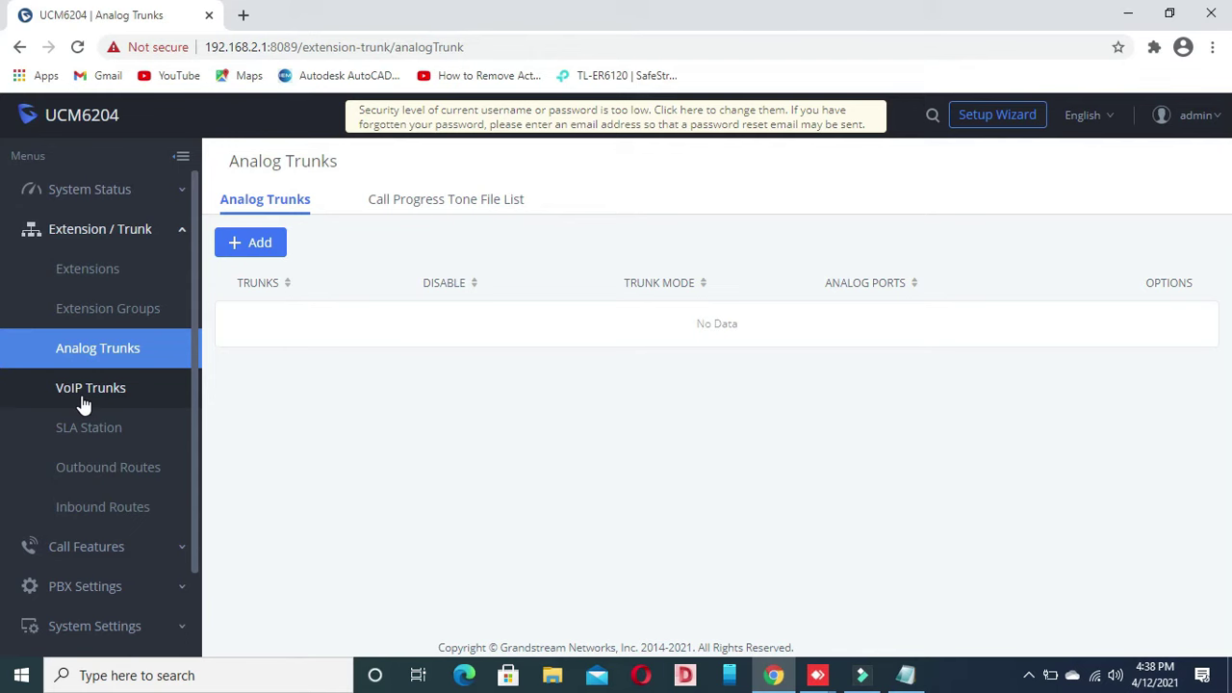
Step: Add an analog trunk on FXO port 1, name it "Trunk 1" and try to save it
left_click(273, 254)
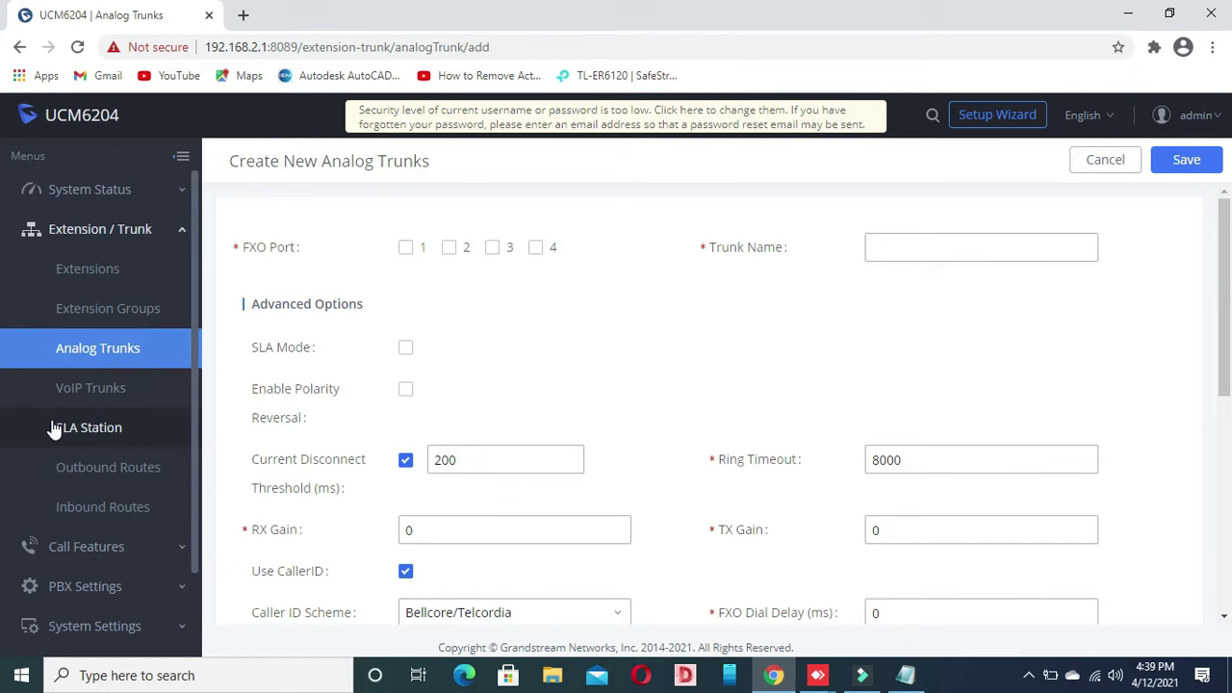
left_click(405, 247)
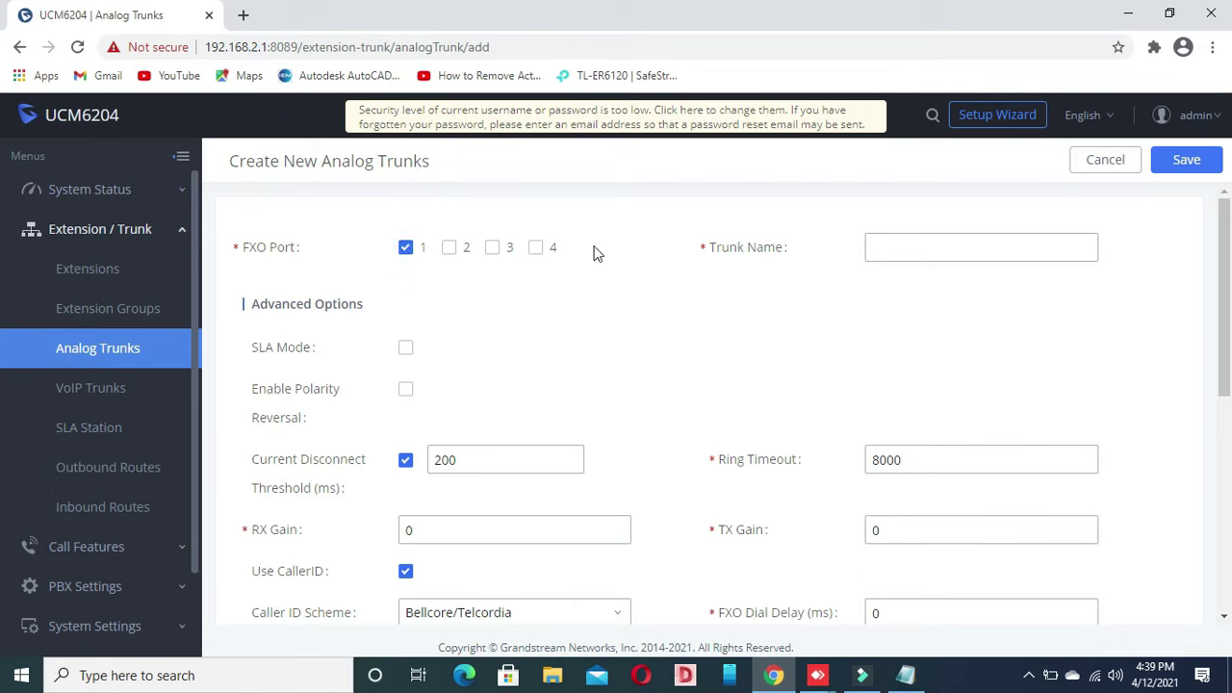
left_click(1187, 161)
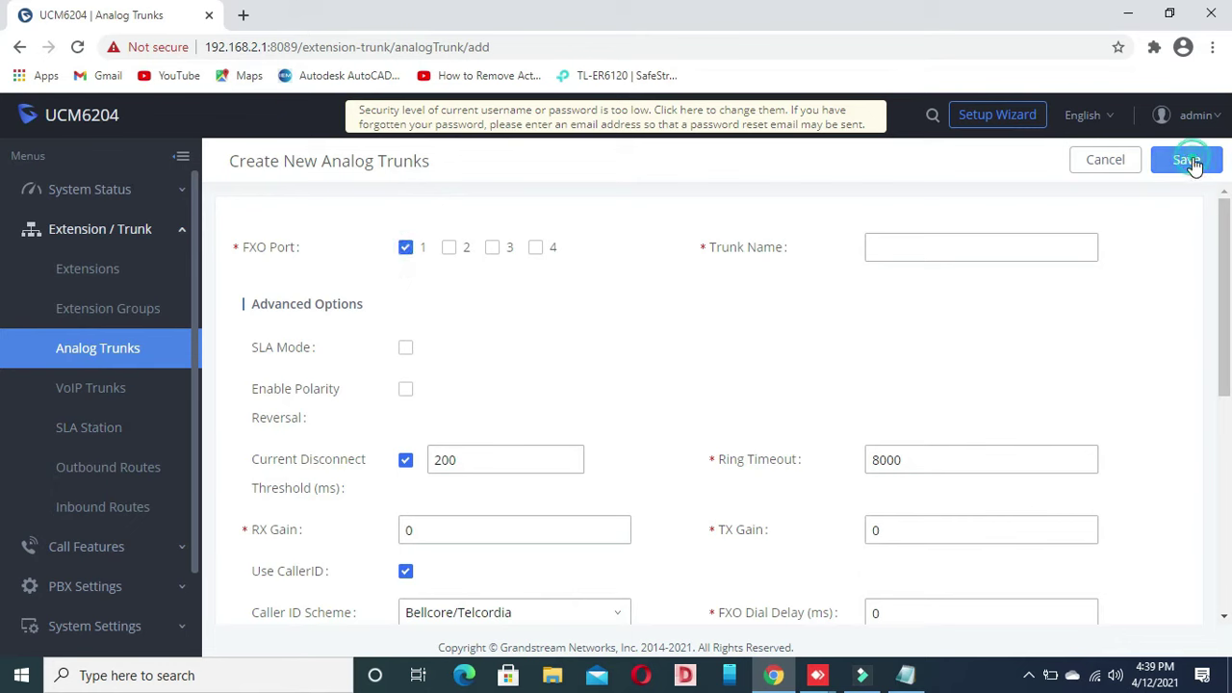
left_click(983, 255)
type("Trunk")
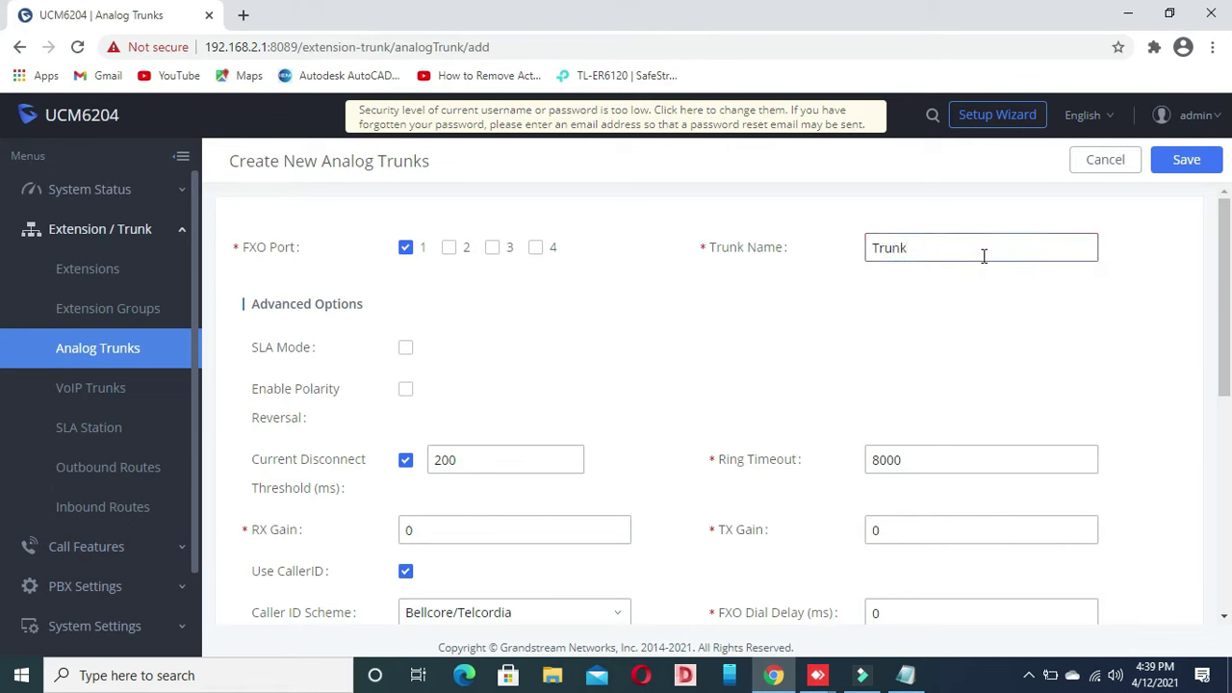
type(" 1")
left_click(1194, 163)
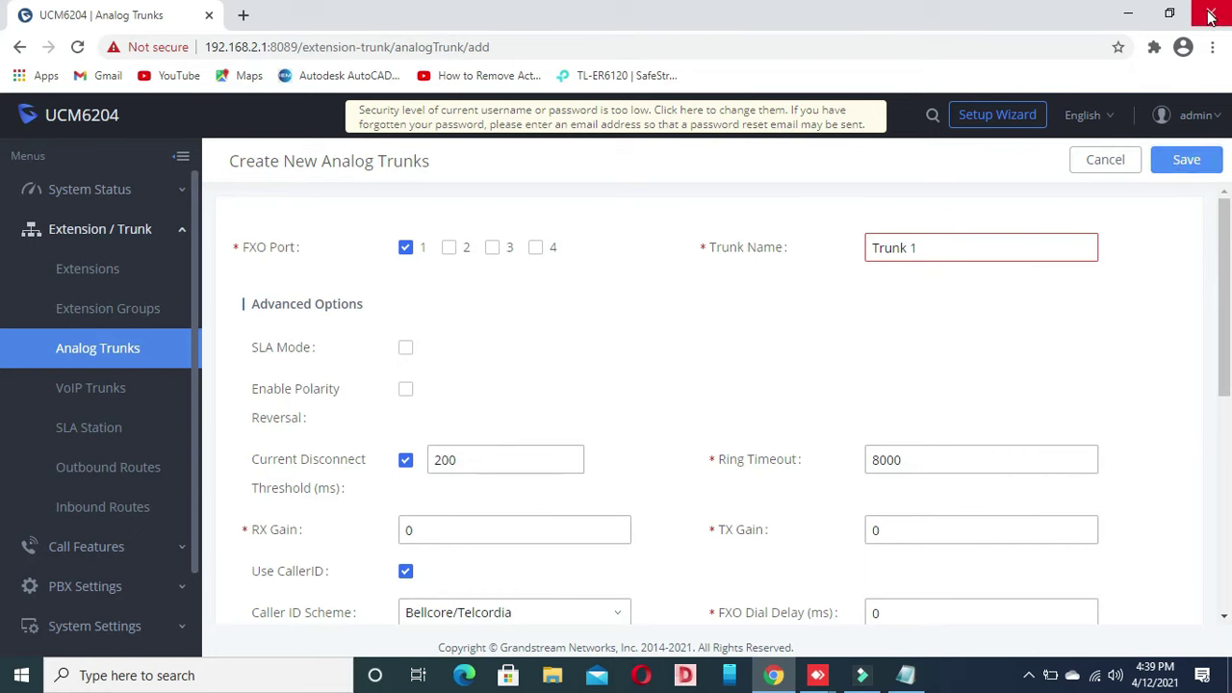
Step: Correct the trunk name to "Trunk1" without a space, then save the trunk and apply the changes
left_click(910, 247)
key("BackSpace")
type("1")
left_click(1184, 164)
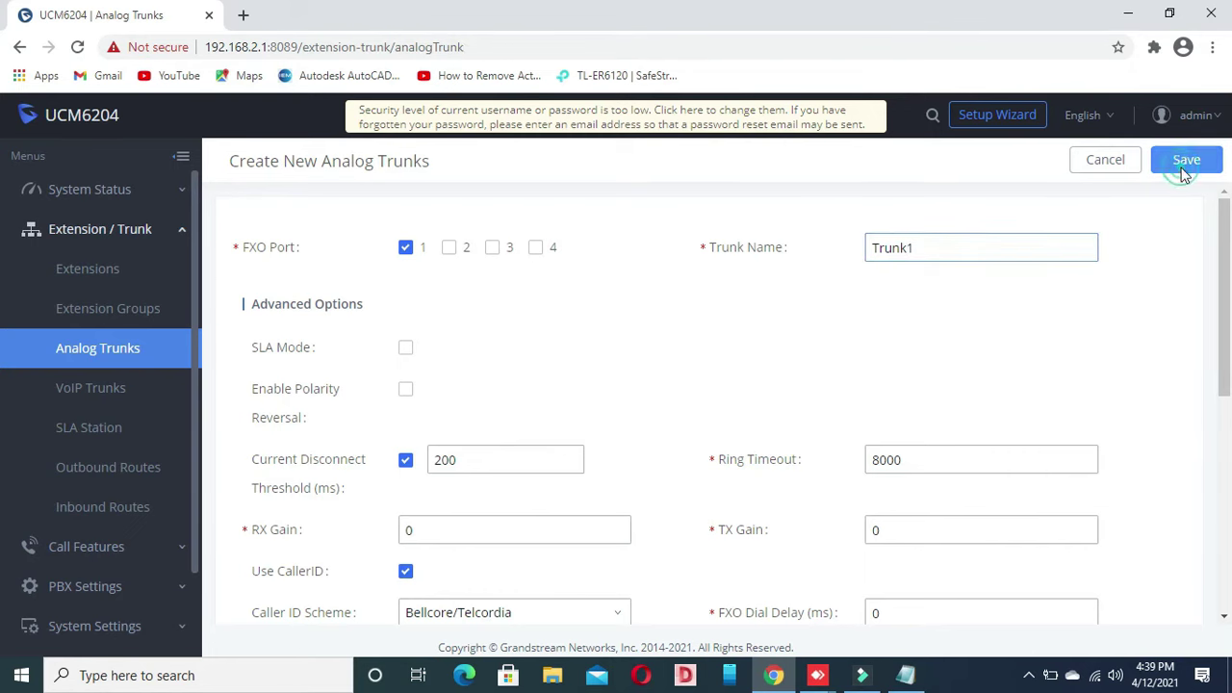
left_click(878, 115)
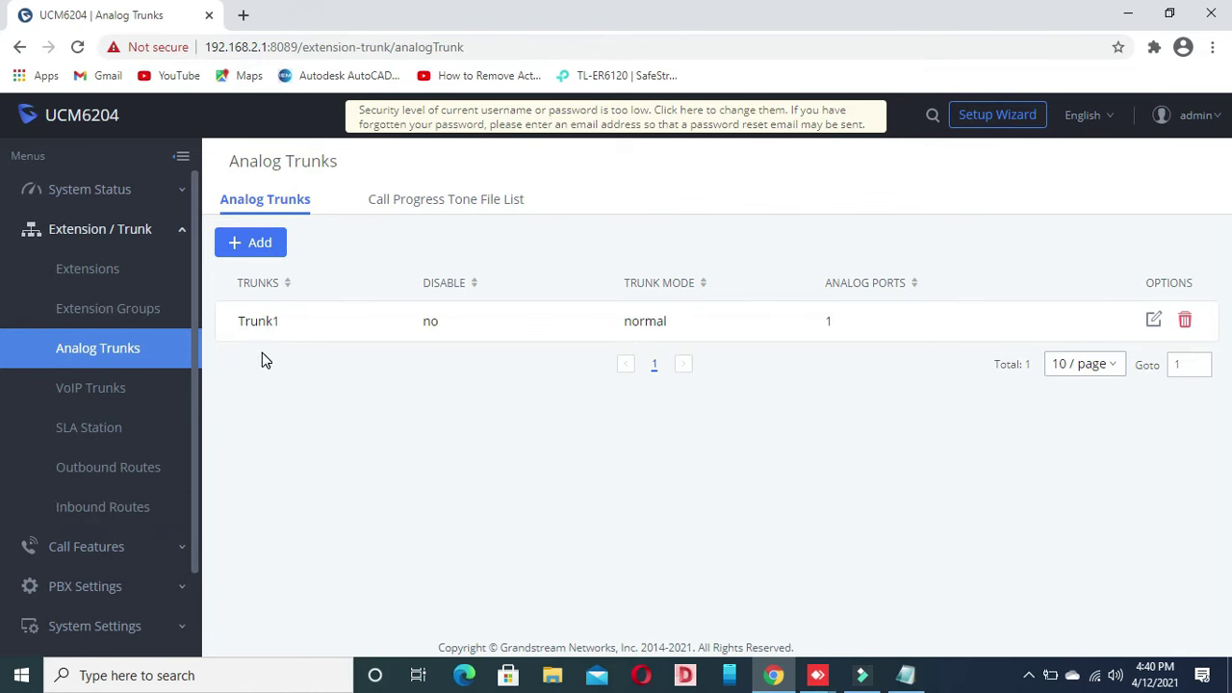
Step: Create a new outbound route with the calling rule name "international"
left_click(104, 470)
scroll(101, 357, "down", 2)
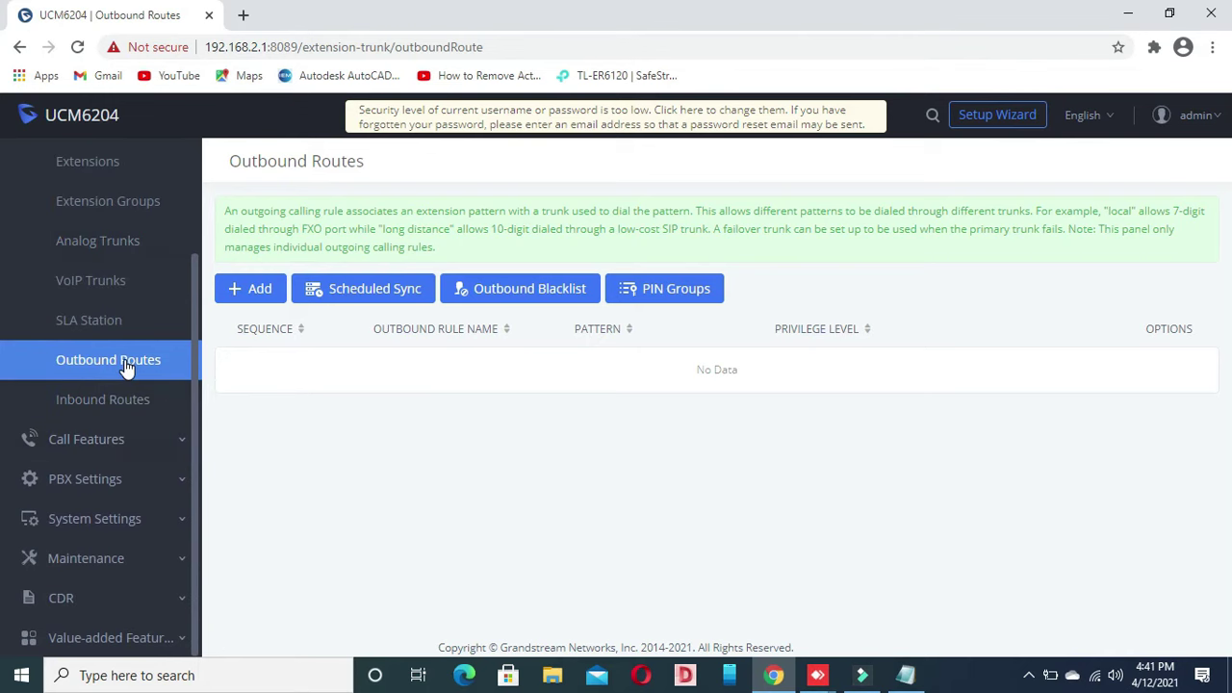
left_click(262, 290)
left_click(430, 262)
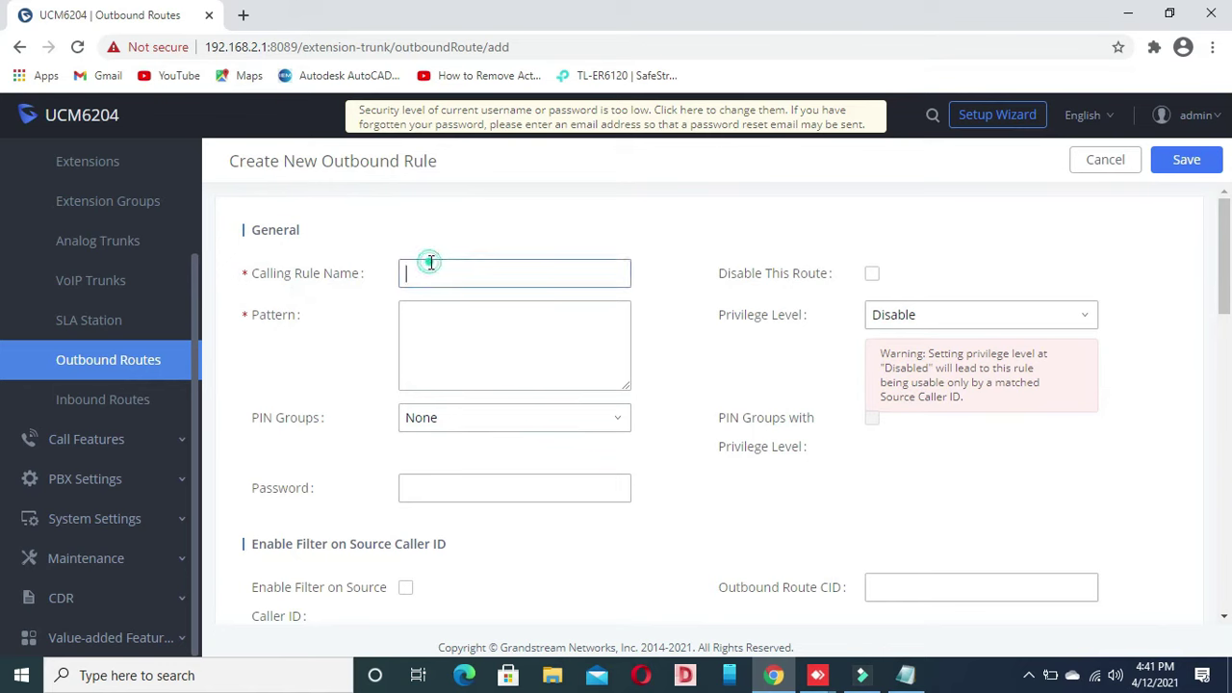
type("international")
Step: Enter the patterns xxxxxxxxxxxxx, xxxxxxxxxx and xxxxxxxxx for the international rule, each on its own line
left_click(438, 338)
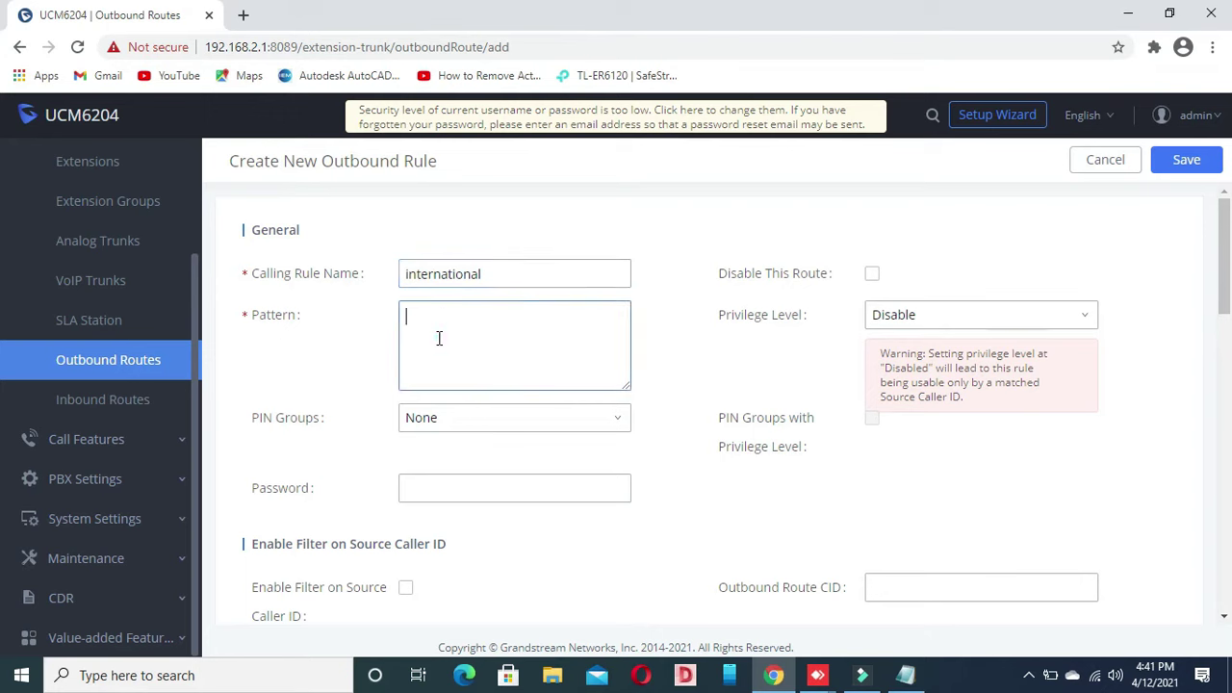
type("xxxx")
key("BackSpace")
key("BackSpace")
key("BackSpace")
key("BackSpace")
type("xxxxxxxxxxxxx")
key("Return")
type("xxxxxxxxxx")
key("Return")
type("xxxxxxxxx")
Step: Set the international rule's privilege level to Internal and try to save the rule
left_click(1030, 314)
left_click(943, 380)
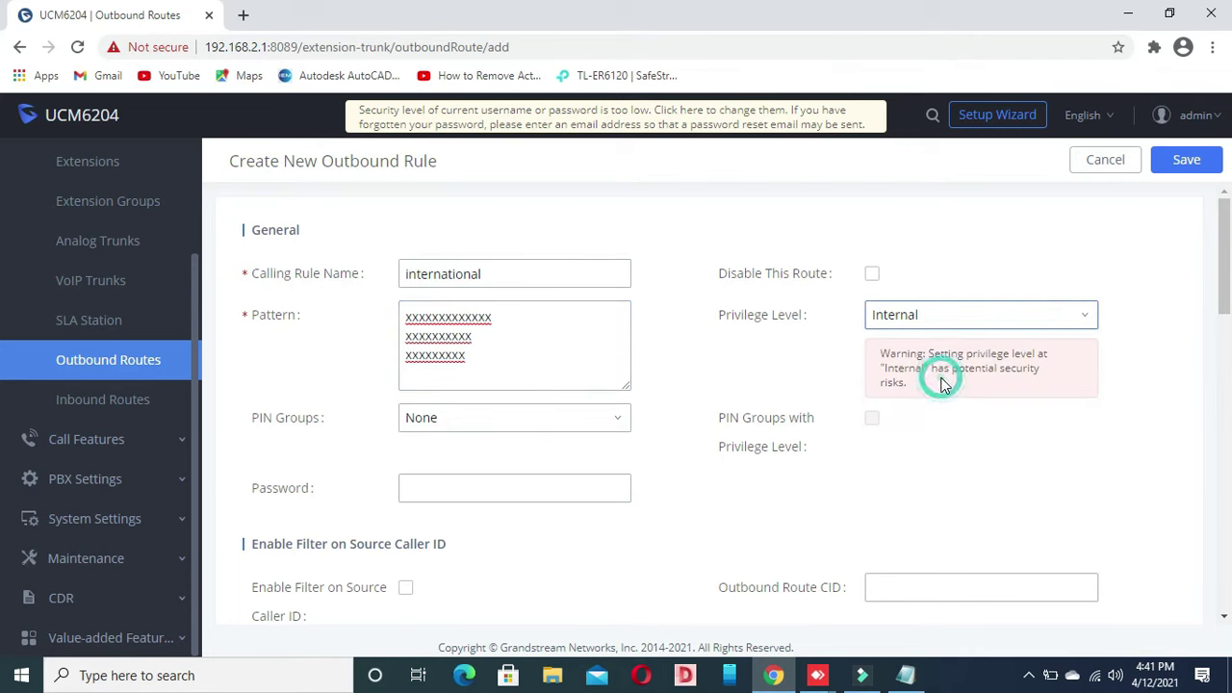
left_click(1199, 173)
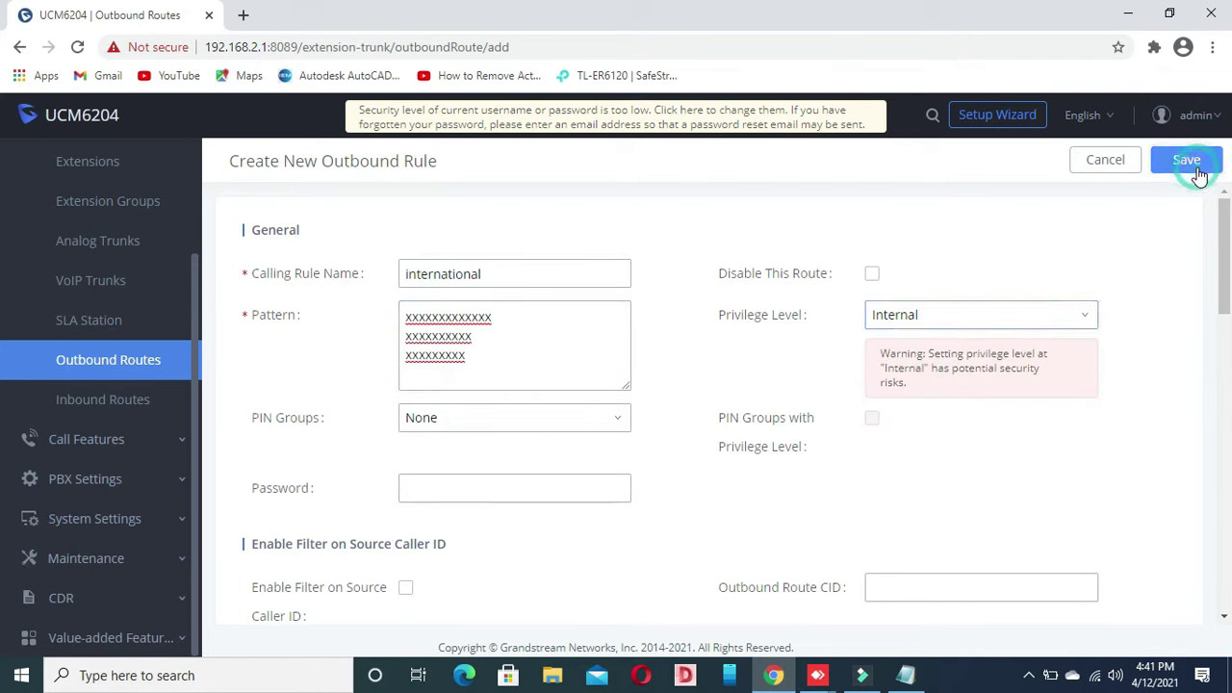
left_click(1198, 166)
left_click(1198, 165)
left_click(1155, 168)
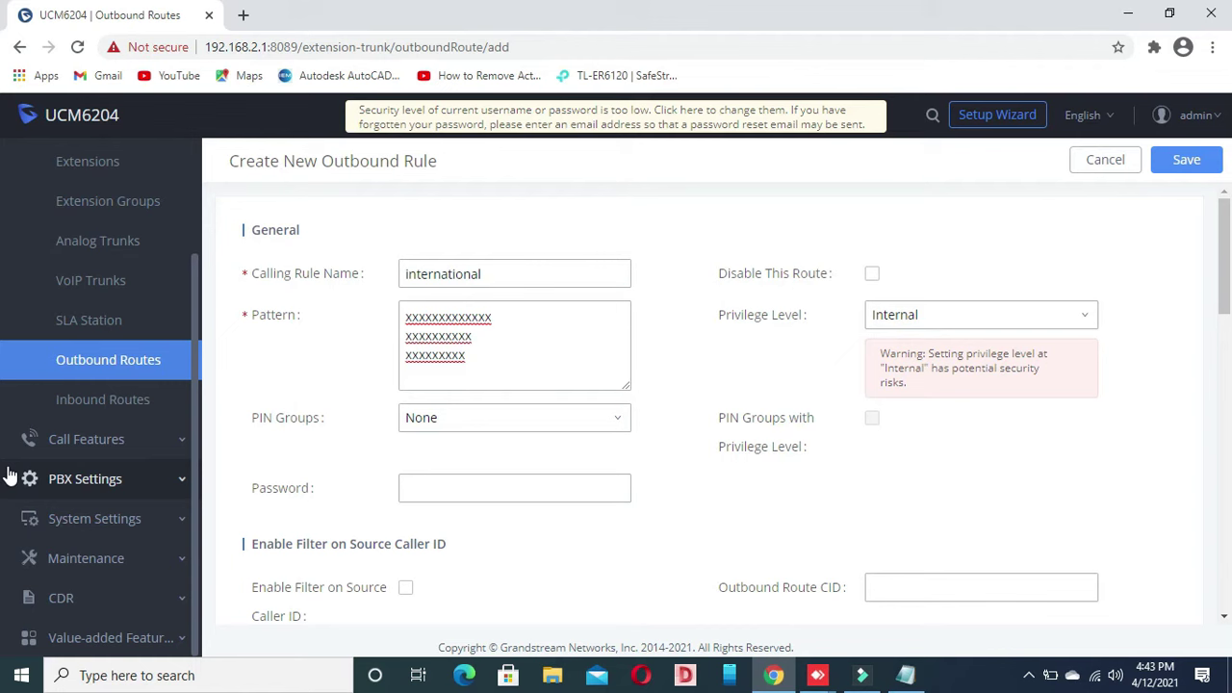
Step: Set the international rule's main trunk to AnalogTrunks -- Trunk1 and save the rule, accepting the Internal privilege risk
left_click(1197, 157)
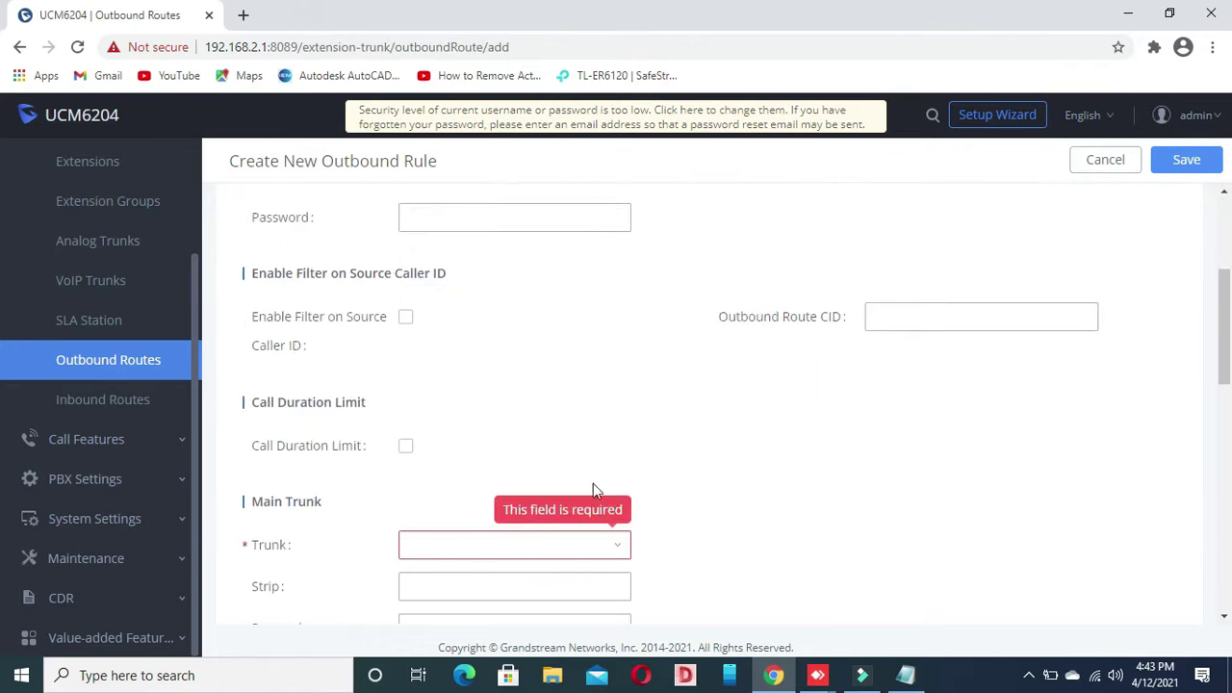
left_click(510, 364)
left_click(520, 396)
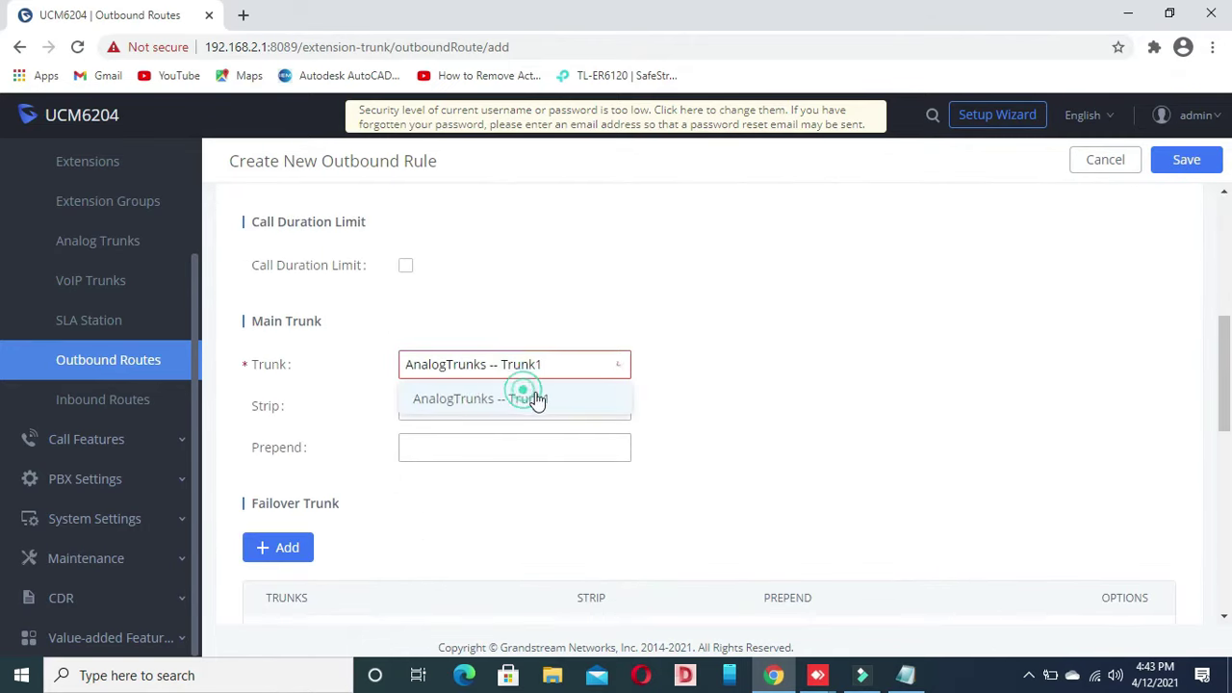
left_click(1194, 159)
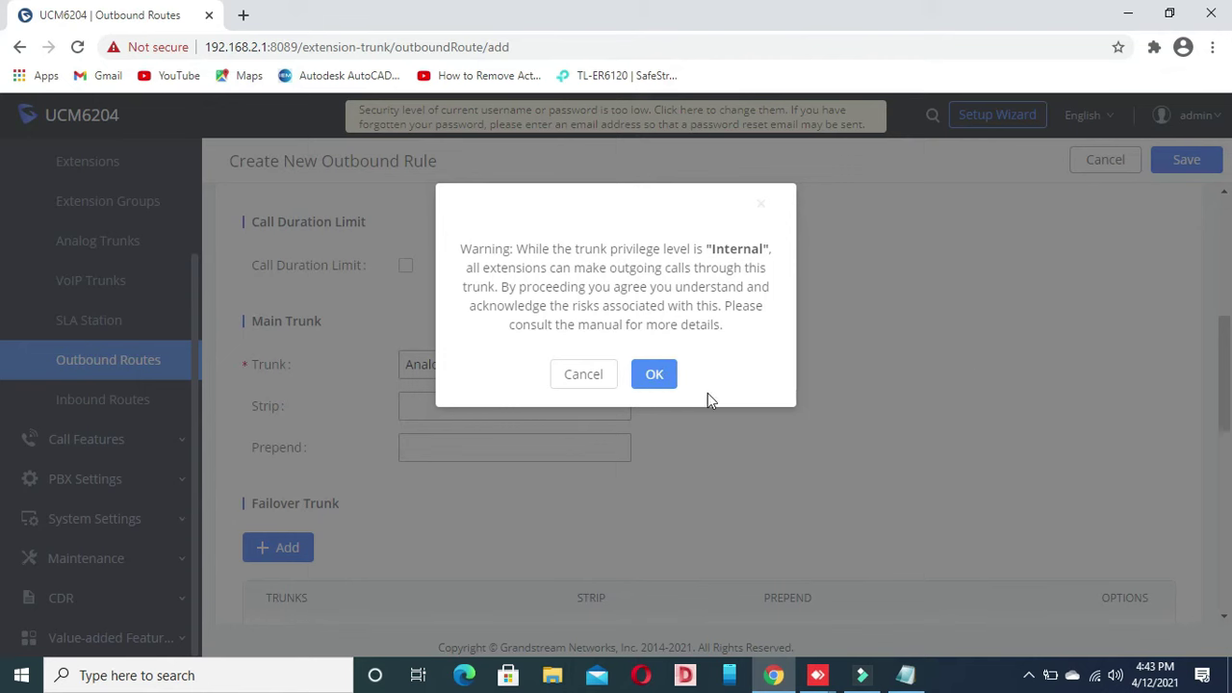
left_click(655, 379)
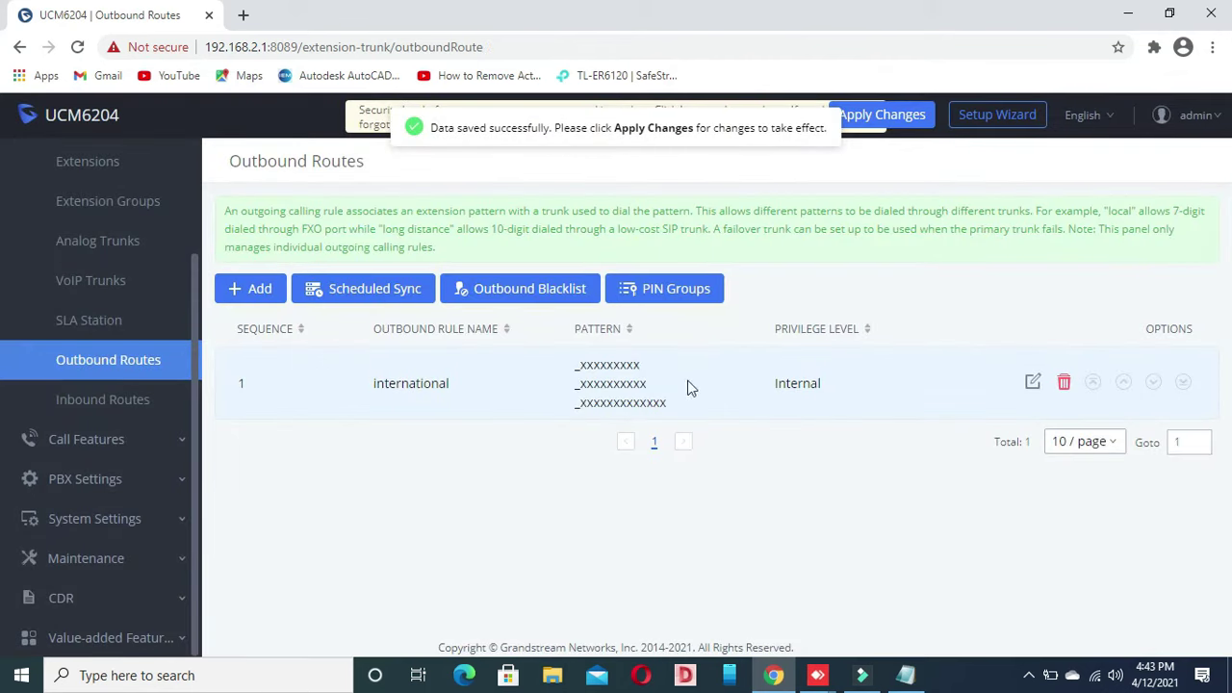
Step: Create another outbound rule named "national" with the privilege level National
left_click(252, 292)
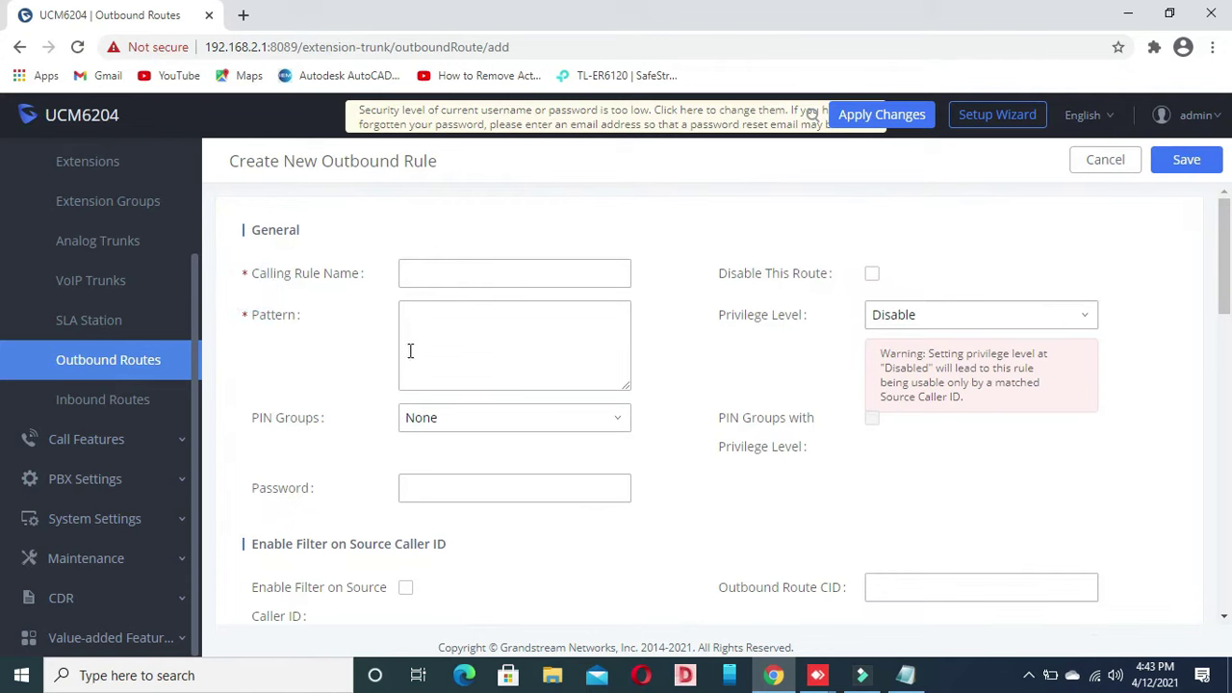
left_click(473, 280)
left_click(472, 280)
type("natio")
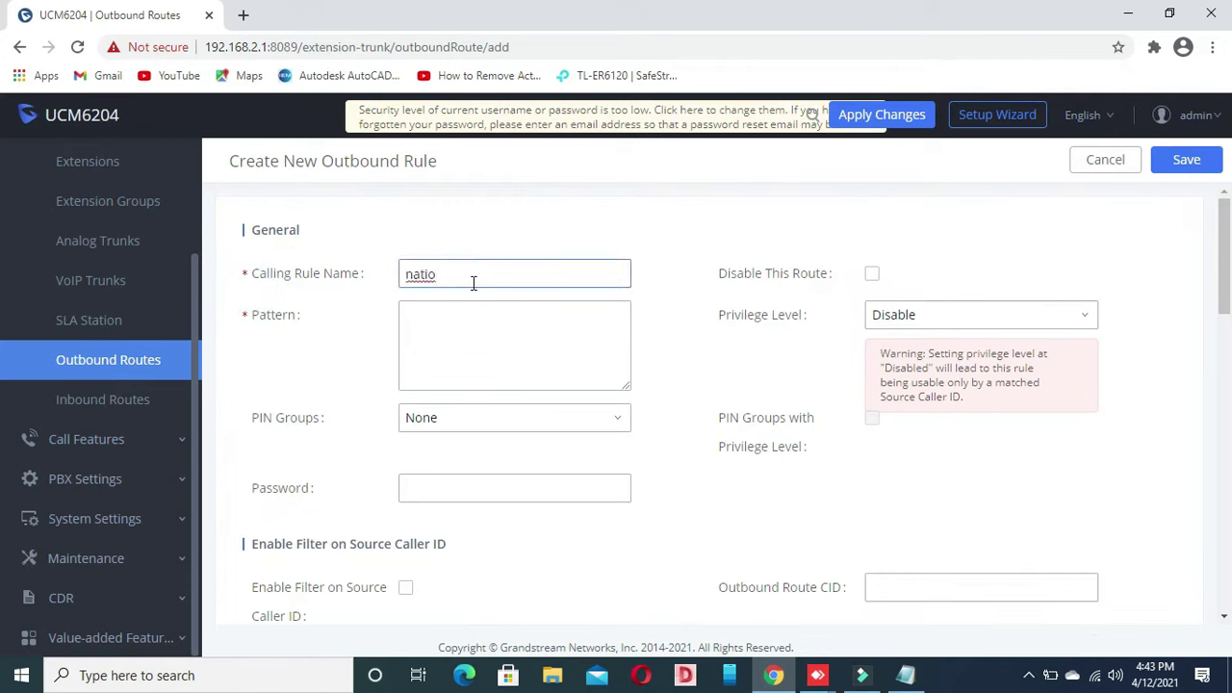
type("nal")
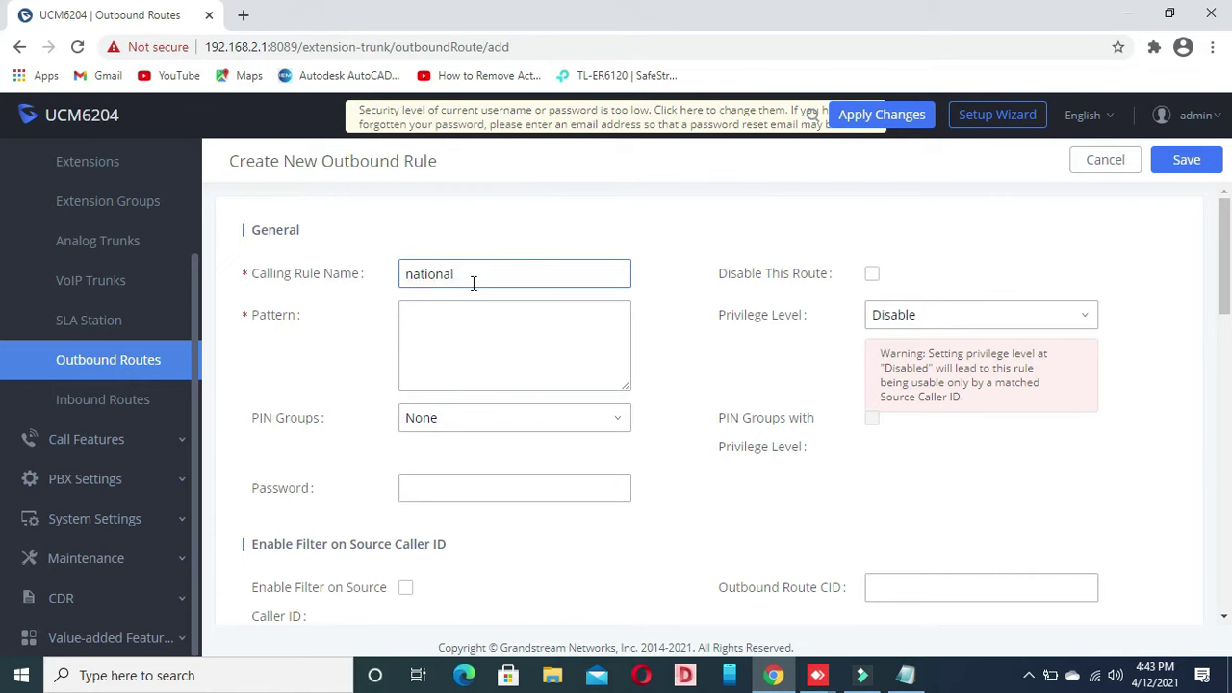
left_click(984, 313)
left_click(927, 444)
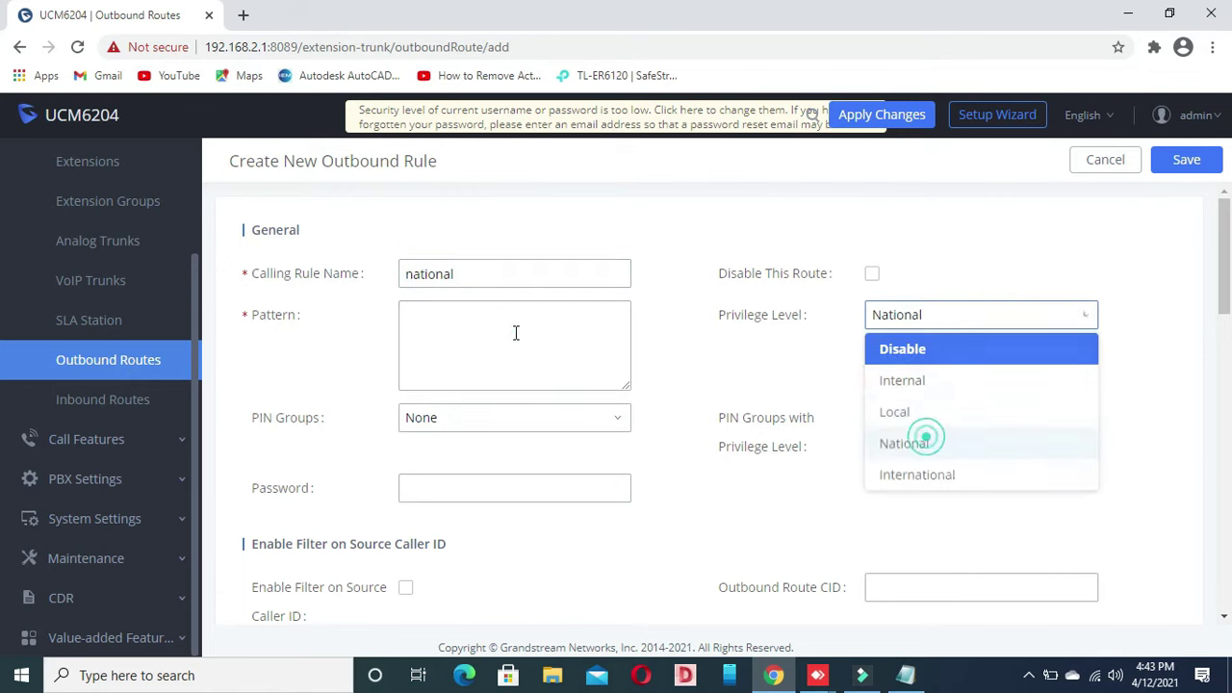
Step: Enter the patterns xxxxxxxxxx and xxxxxxxxx on separate lines for the national rule and try to save it
left_click(515, 331)
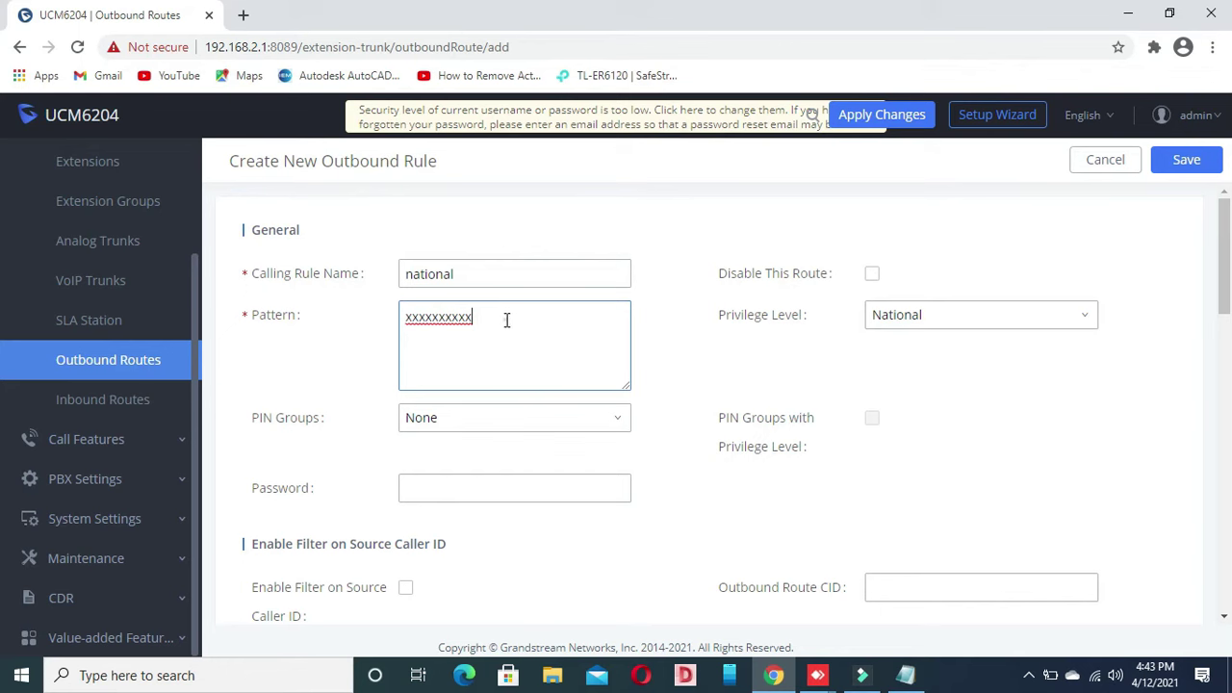
left_click_drag(506, 320, 310, 331)
type("x")
left_click(1182, 165)
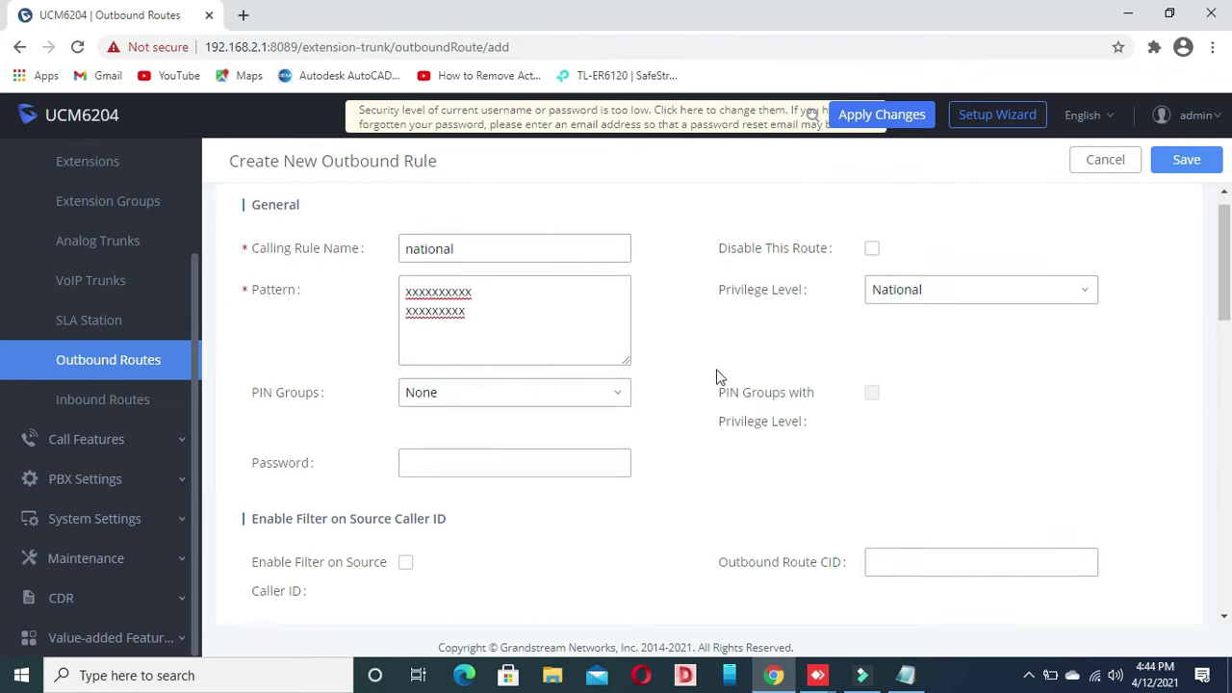
Step: Set the national rule's main trunk to AnalogTrunks -- Trunk1 and save the rule
left_click(517, 460)
left_click(478, 489)
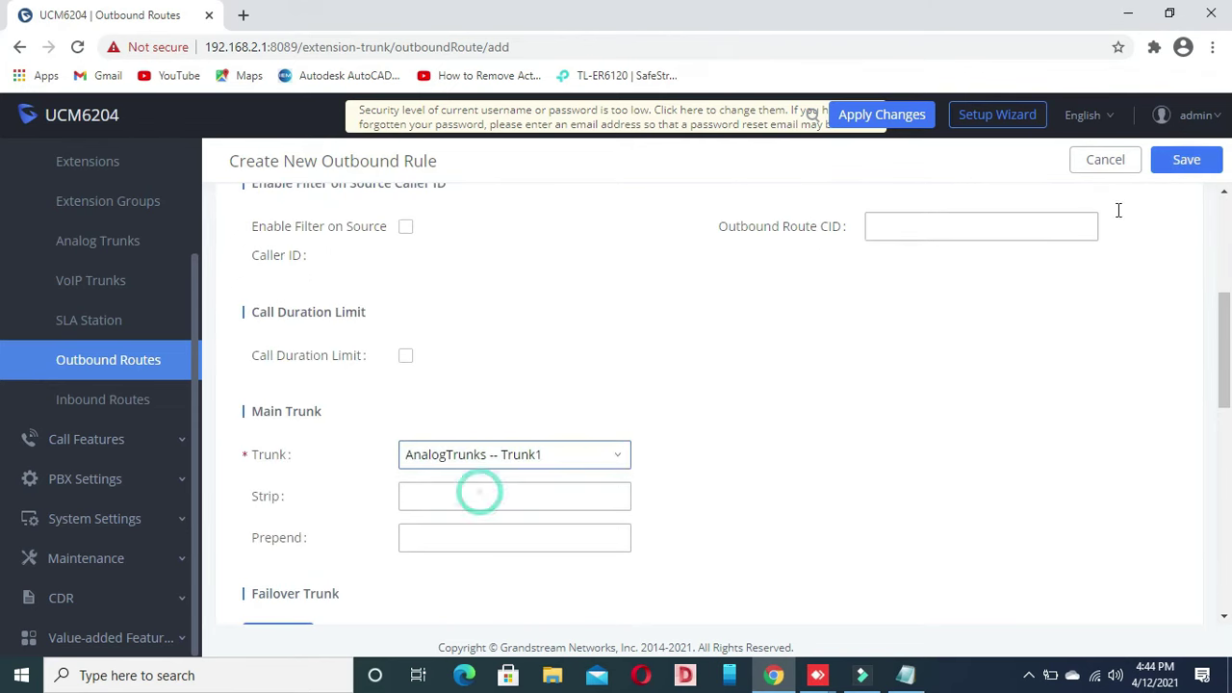
left_click(1212, 169)
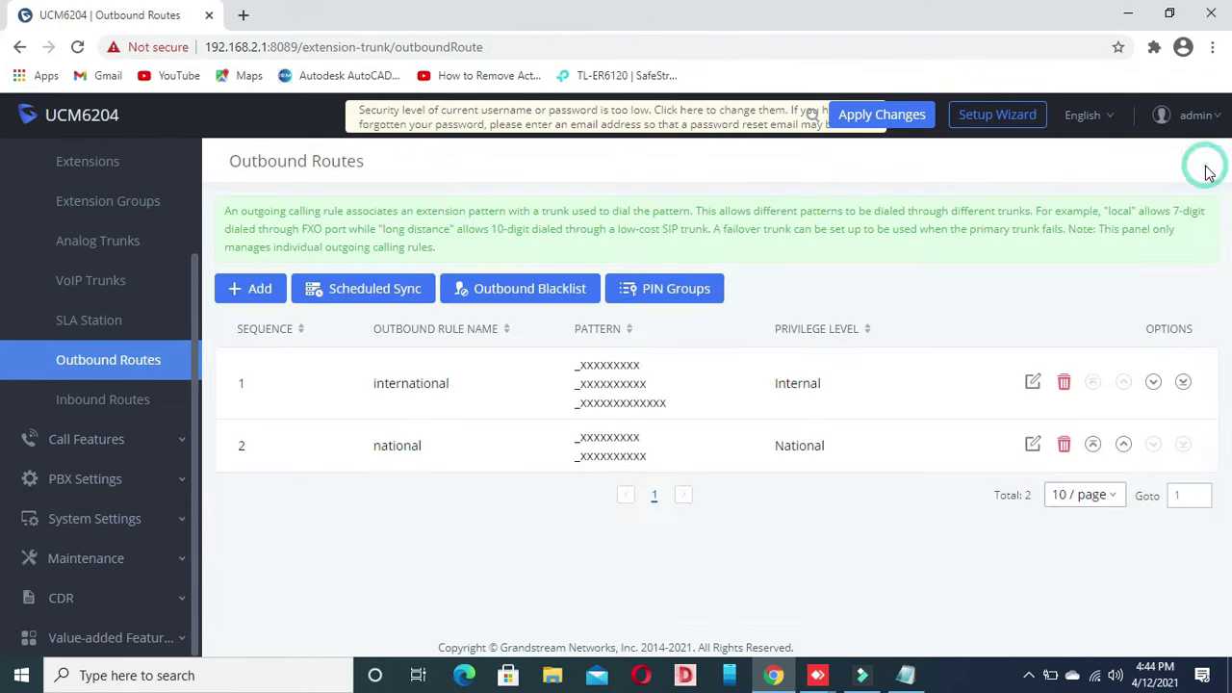
Step: Create a third outbound rule with the calling rule name "local"
left_click(253, 288)
left_click(474, 267)
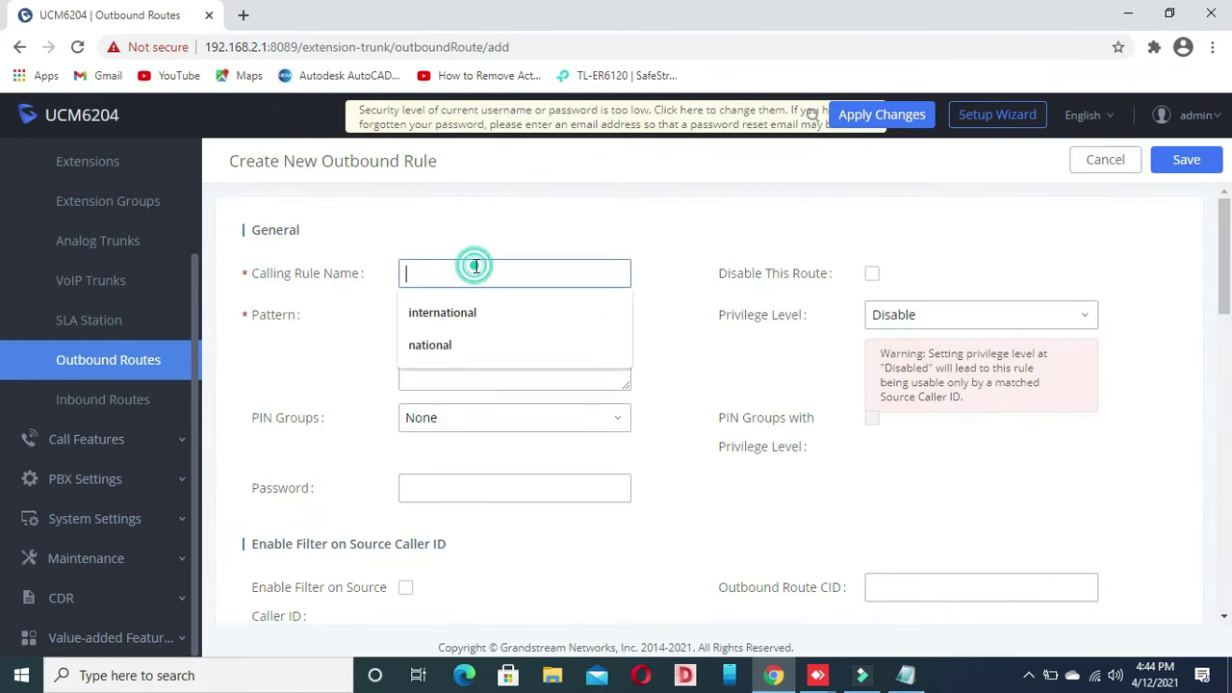
type("lo")
key("BackSpace")
key("BackSpace")
type("l")
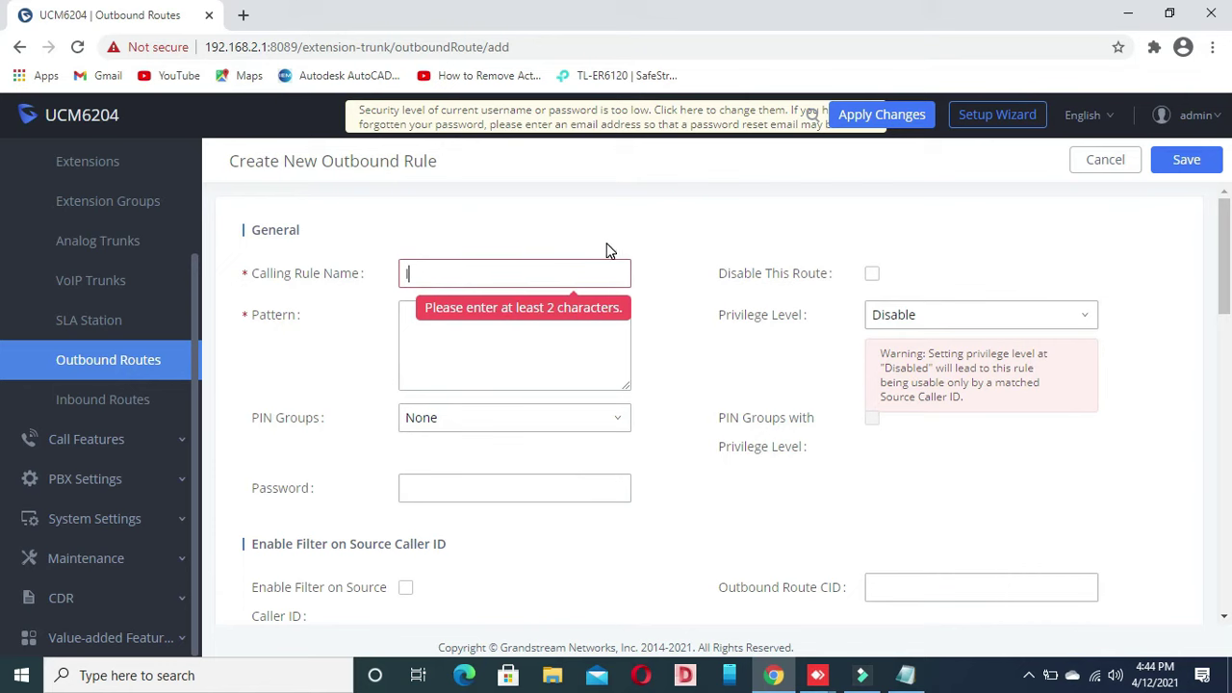
type("ocal")
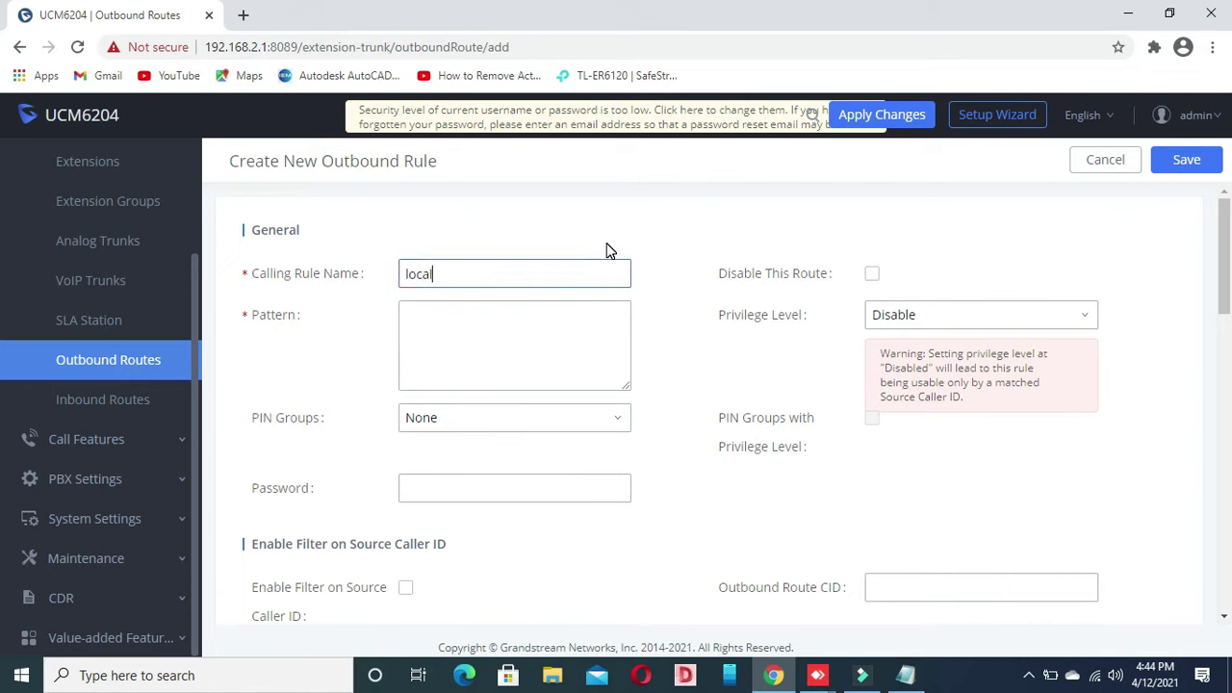
left_click(602, 270)
key("BackSpace")
Step: Set the local rule's pattern to xxxxxxxxx and its privilege level to Local
left_click(582, 319)
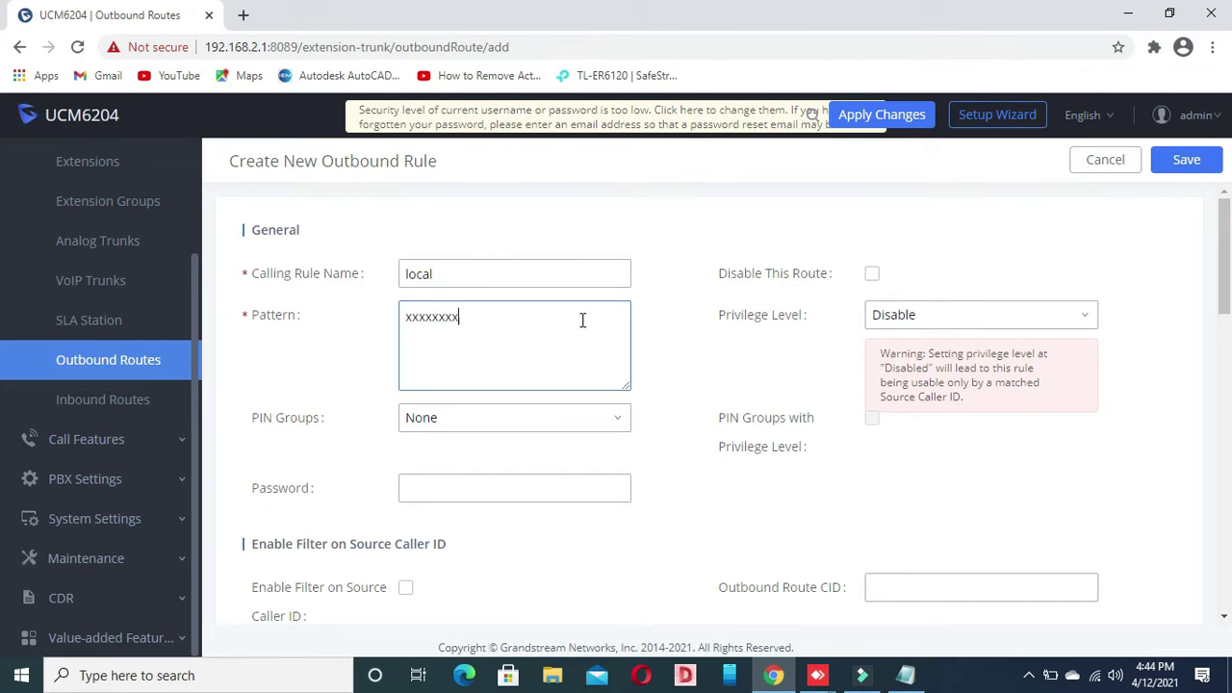
left_click(992, 316)
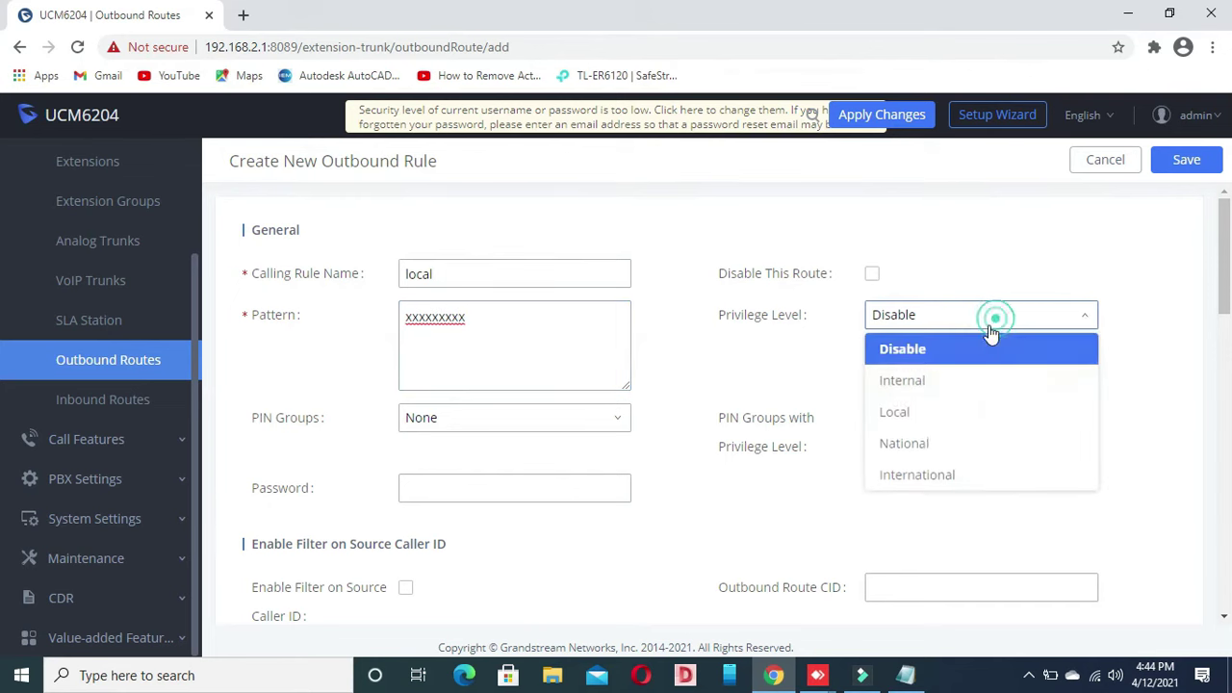
left_click(922, 414)
Step: Assign the analog trunk as the local rule's main trunk, save the rule and apply the pending changes
scroll(523, 432, "down", 4)
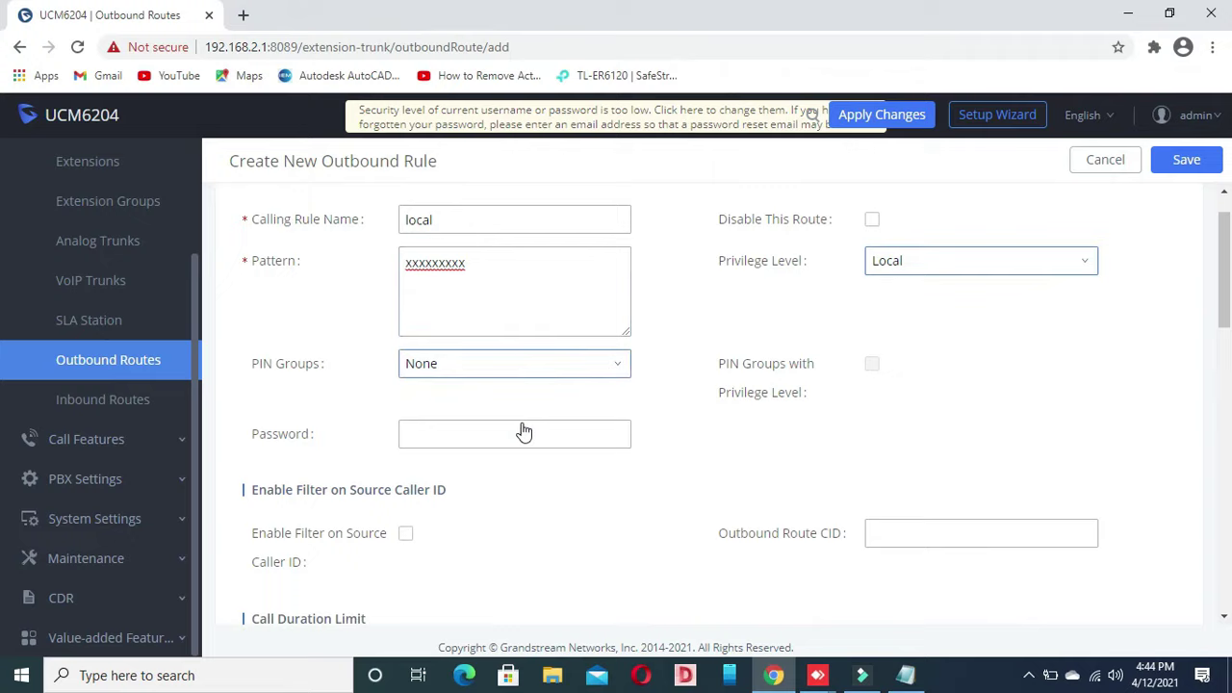
left_click(475, 451)
left_click(495, 475)
left_click(1187, 159)
left_click(862, 114)
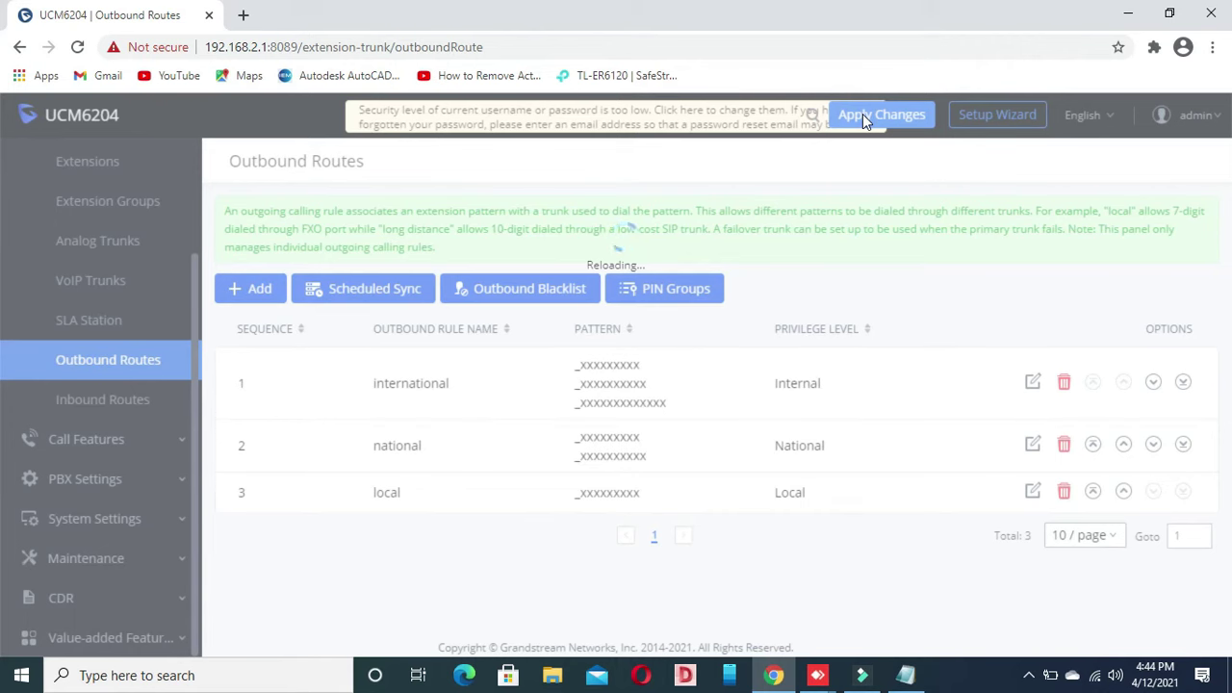
left_click(114, 402)
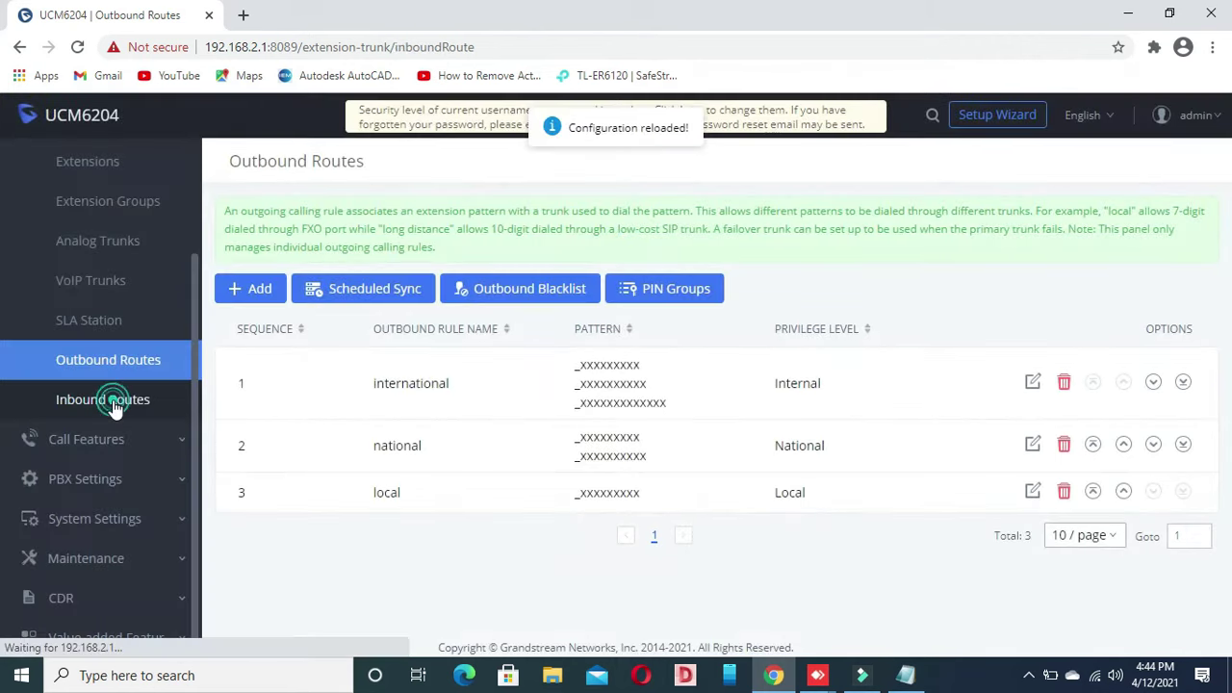
left_click(245, 210)
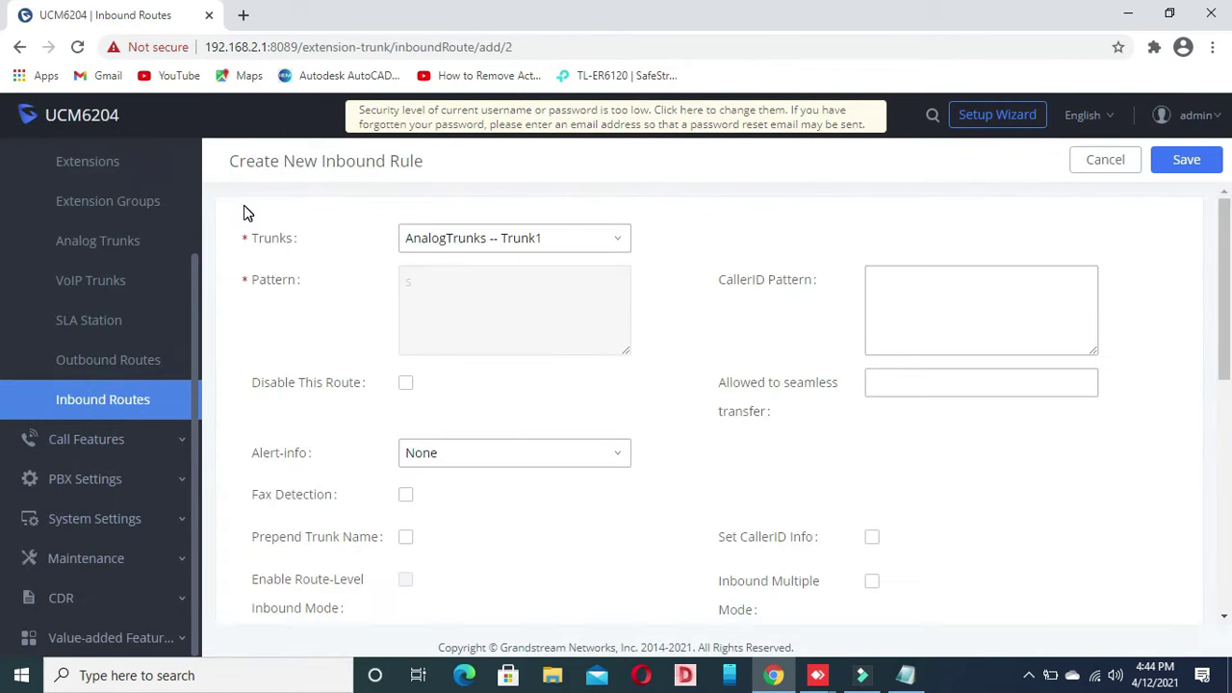
scroll(652, 357, "down", 4)
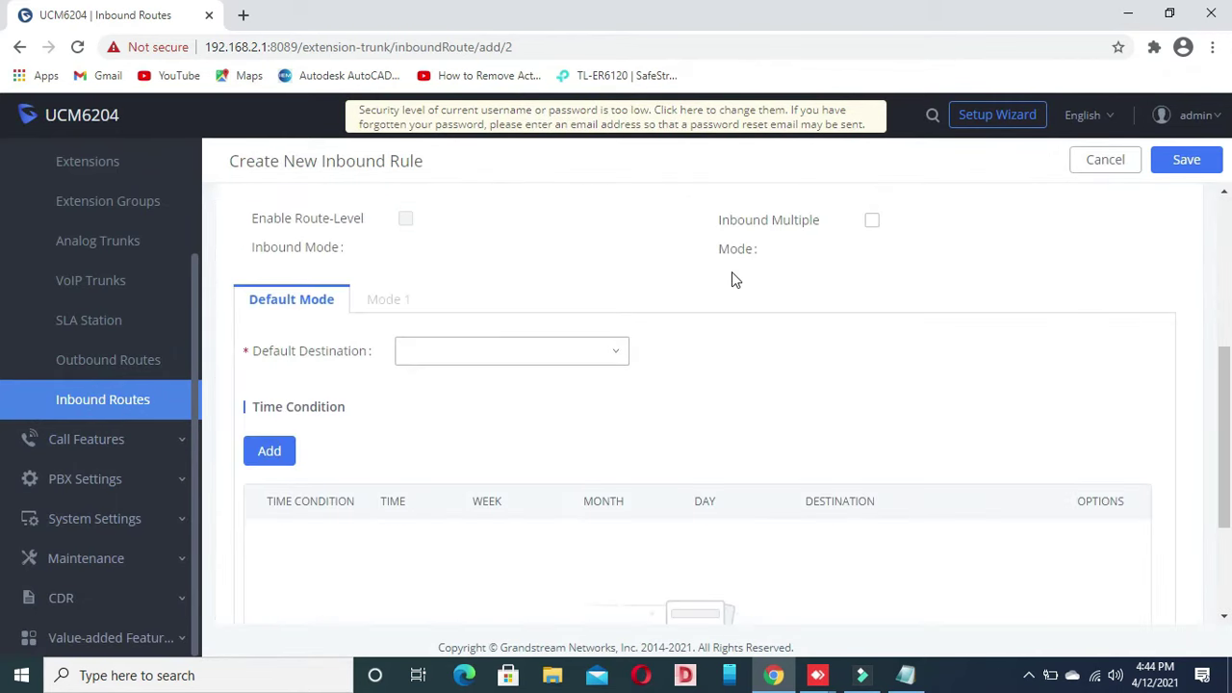
Step: Create a batch of 5 SIP extensions starting at 1000 with an increment of 1
left_click(100, 166)
left_click(250, 211)
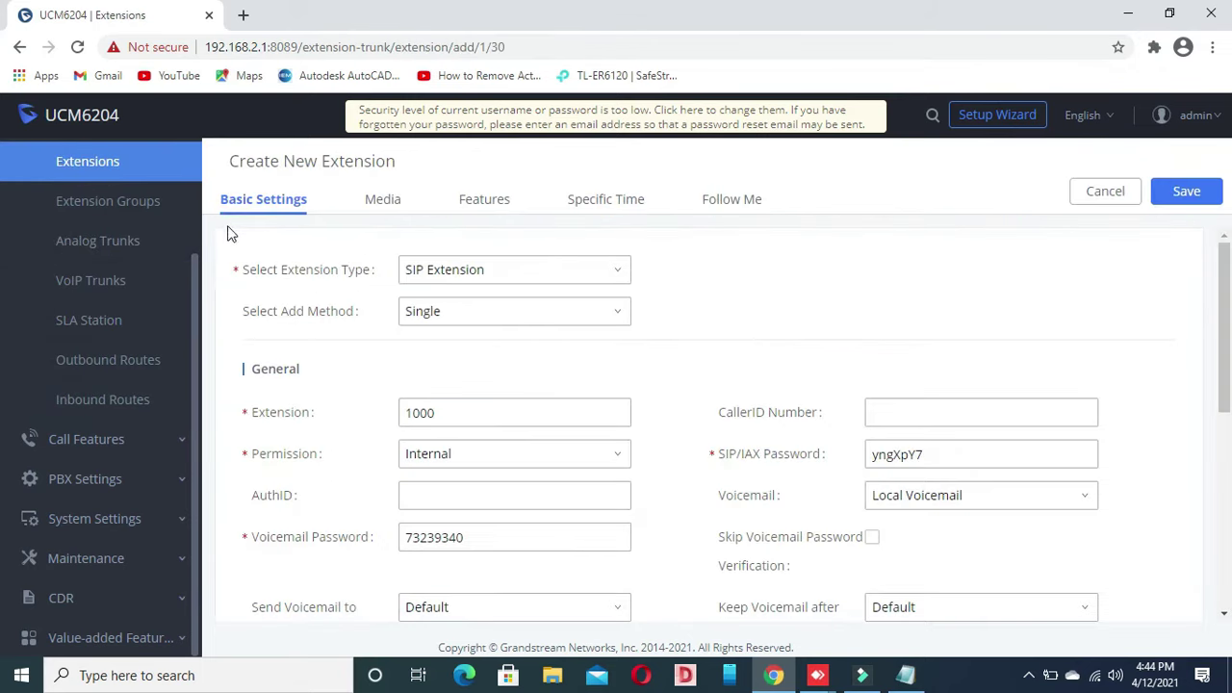
left_click(462, 311)
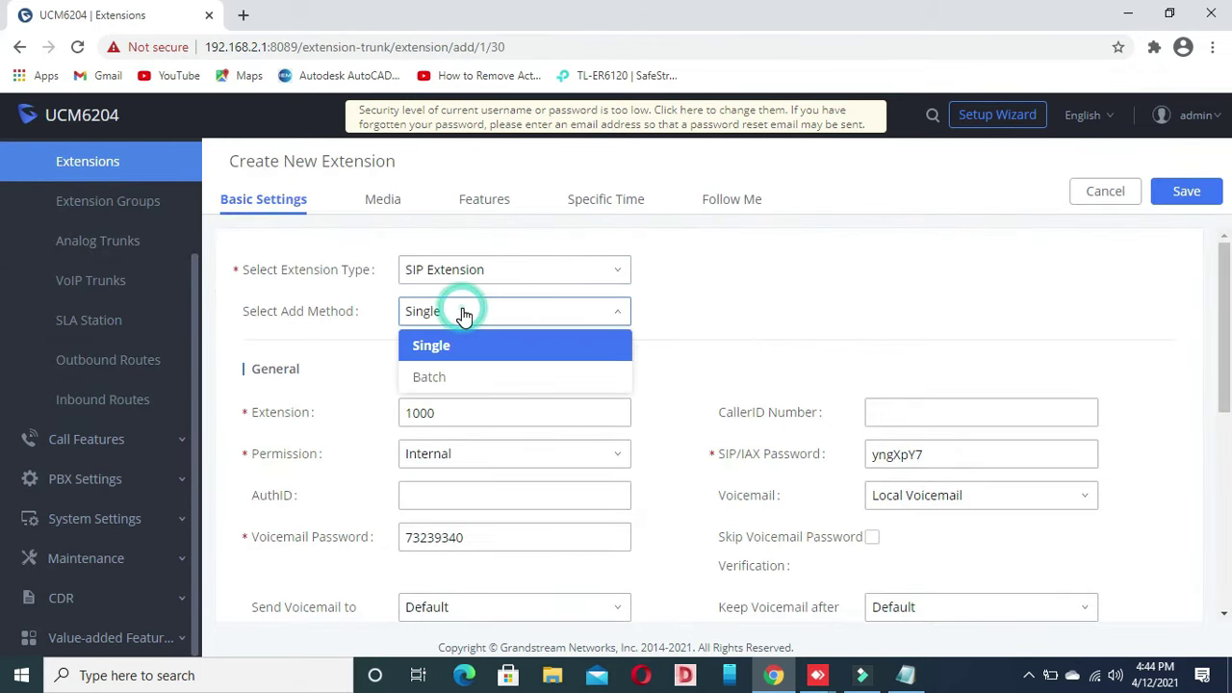
left_click(462, 375)
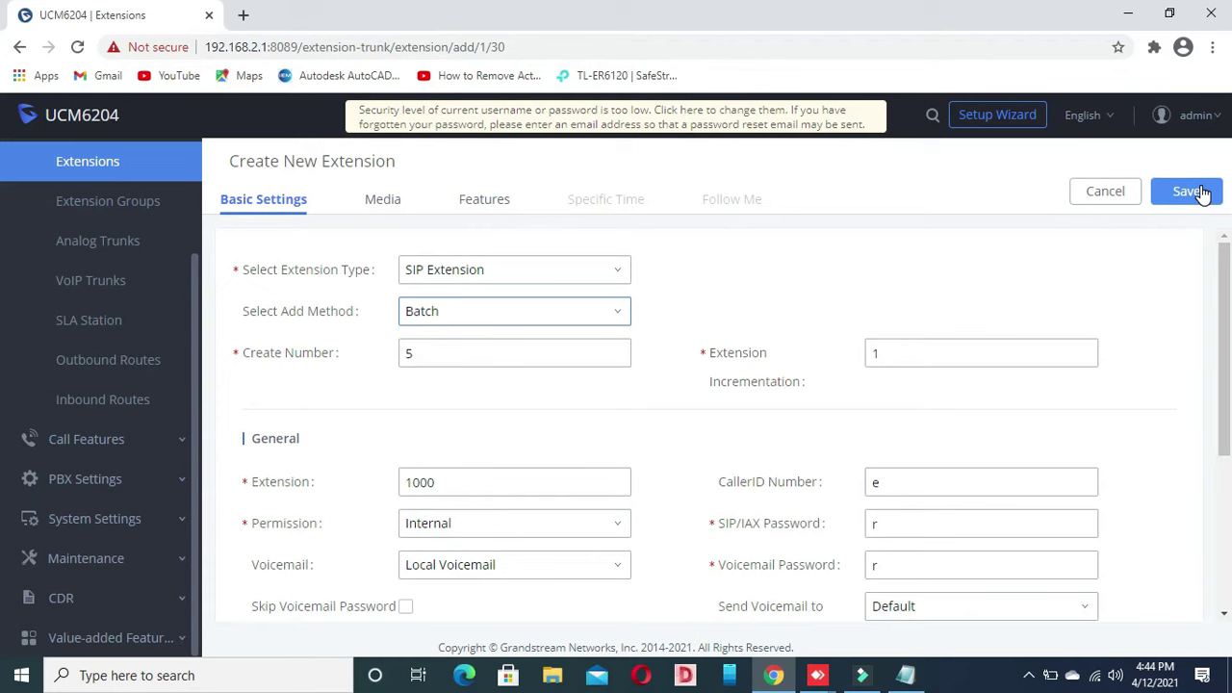
left_click(1190, 191)
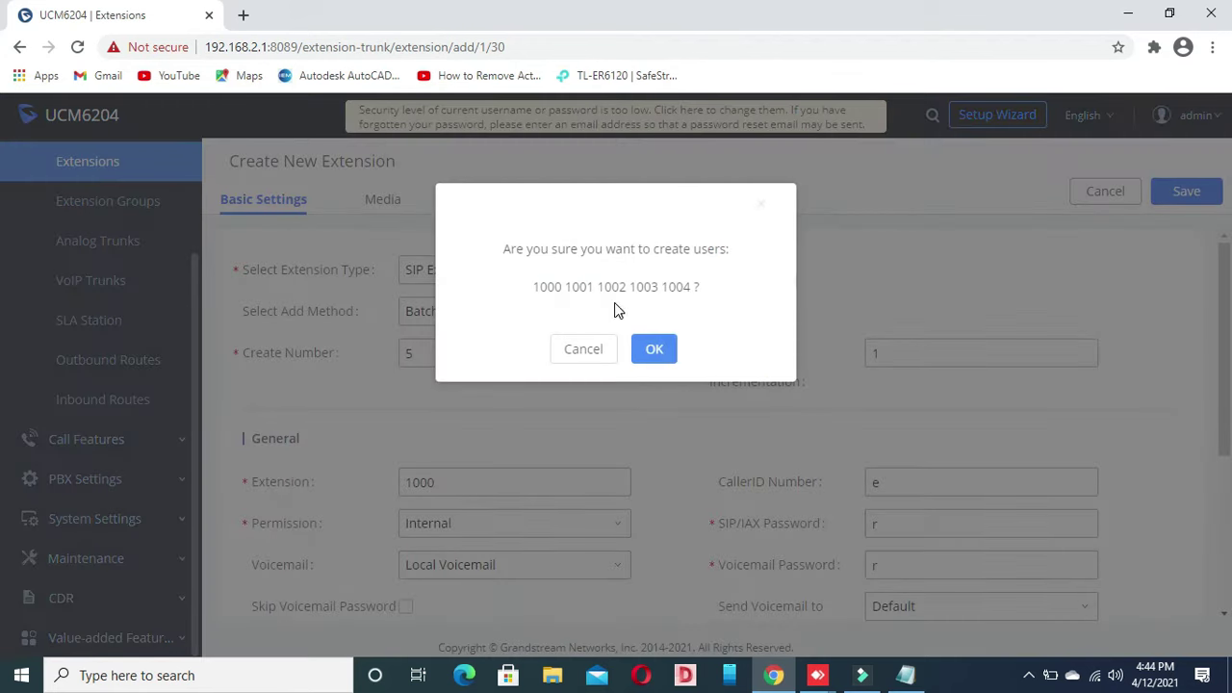
left_click(655, 346)
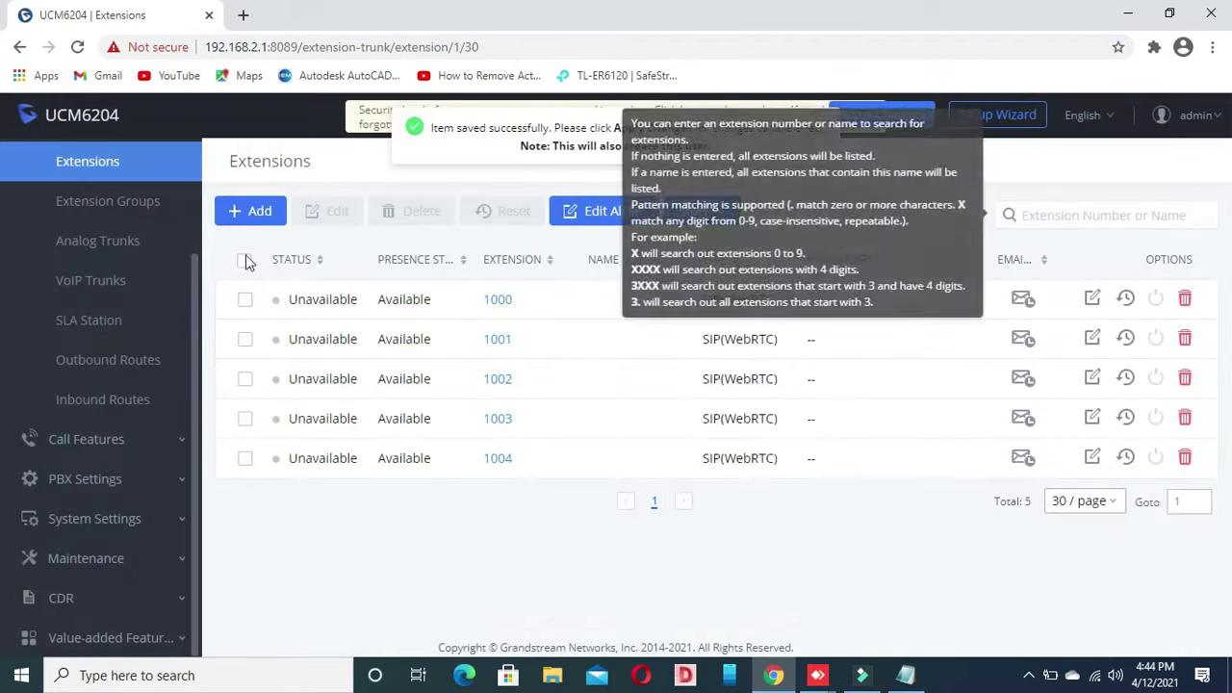
Step: Delete all of the extensions from 1000 to 1004
left_click(243, 260)
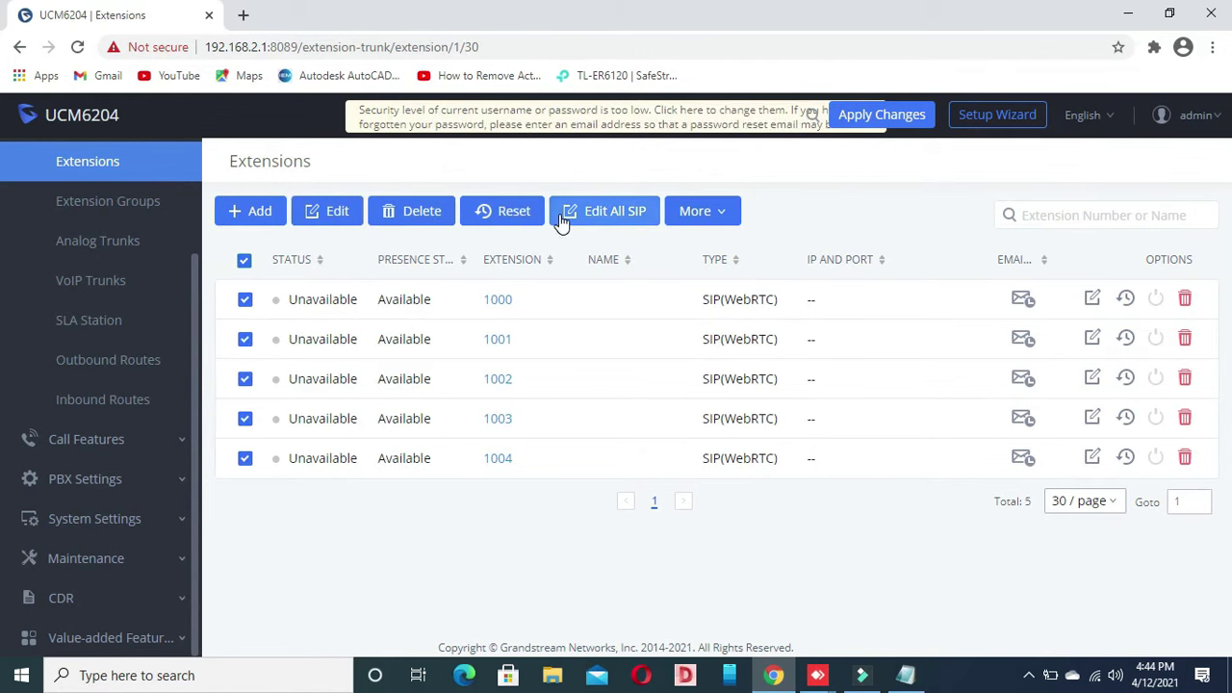
left_click(428, 211)
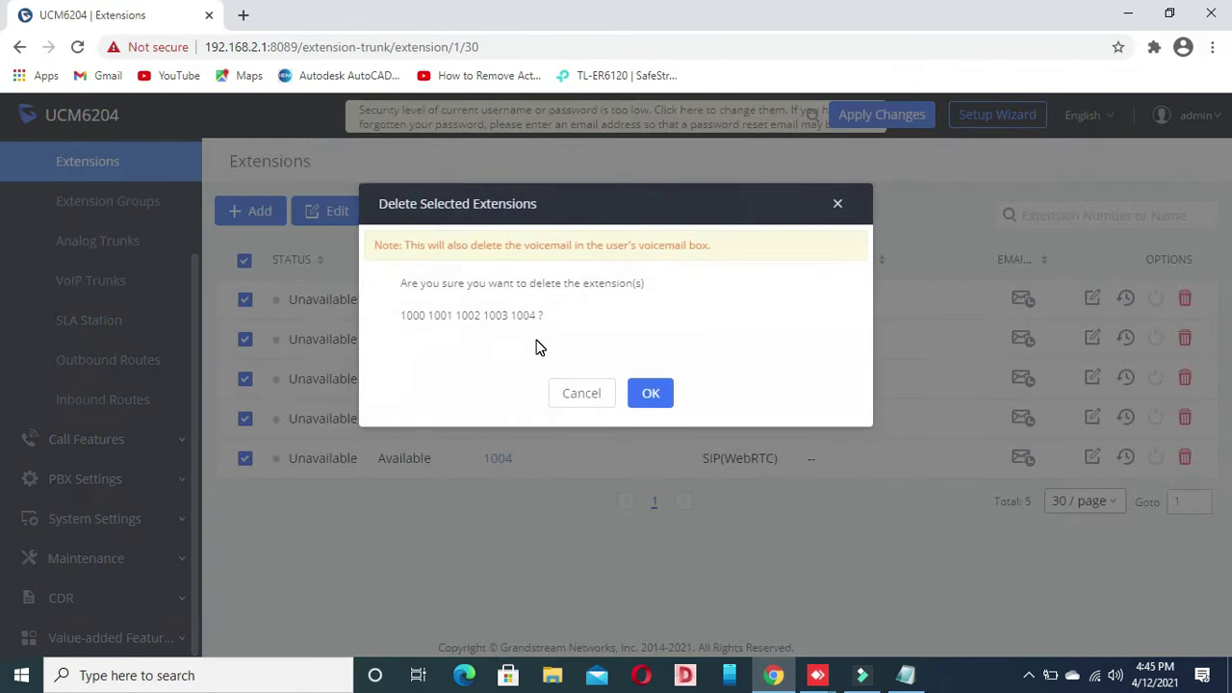
left_click(650, 397)
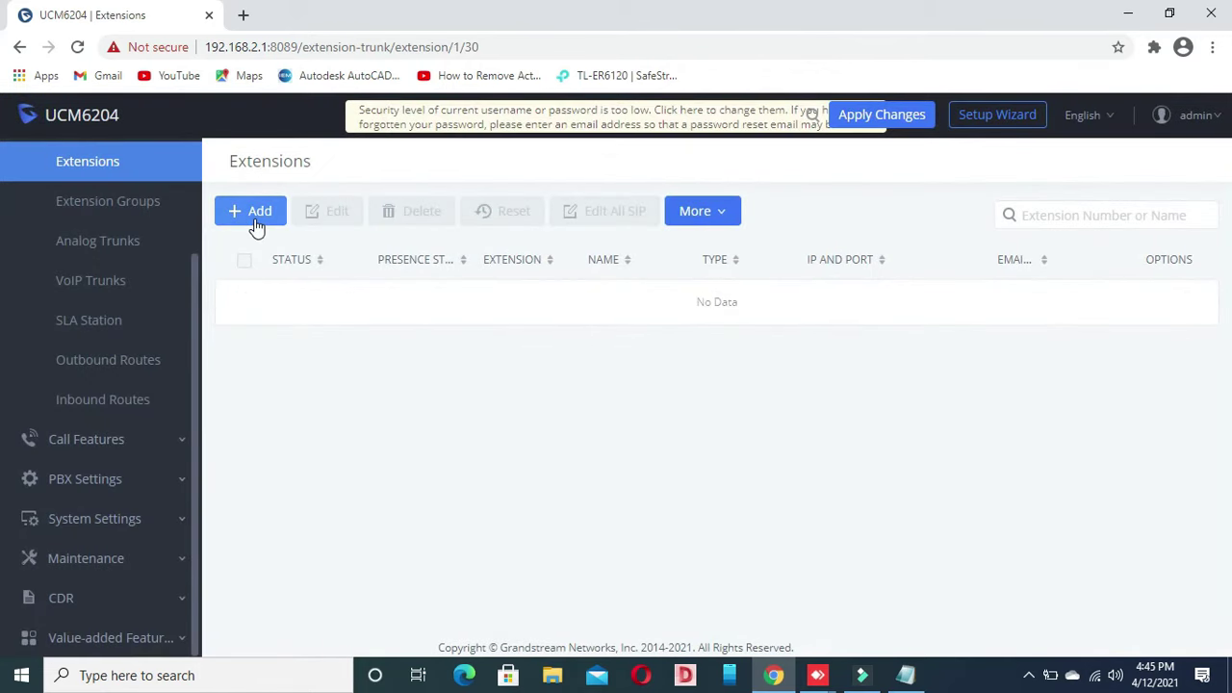
Step: Set the user extensions range to 100–629 in the PBX general settings
left_click(128, 447)
left_click(113, 164)
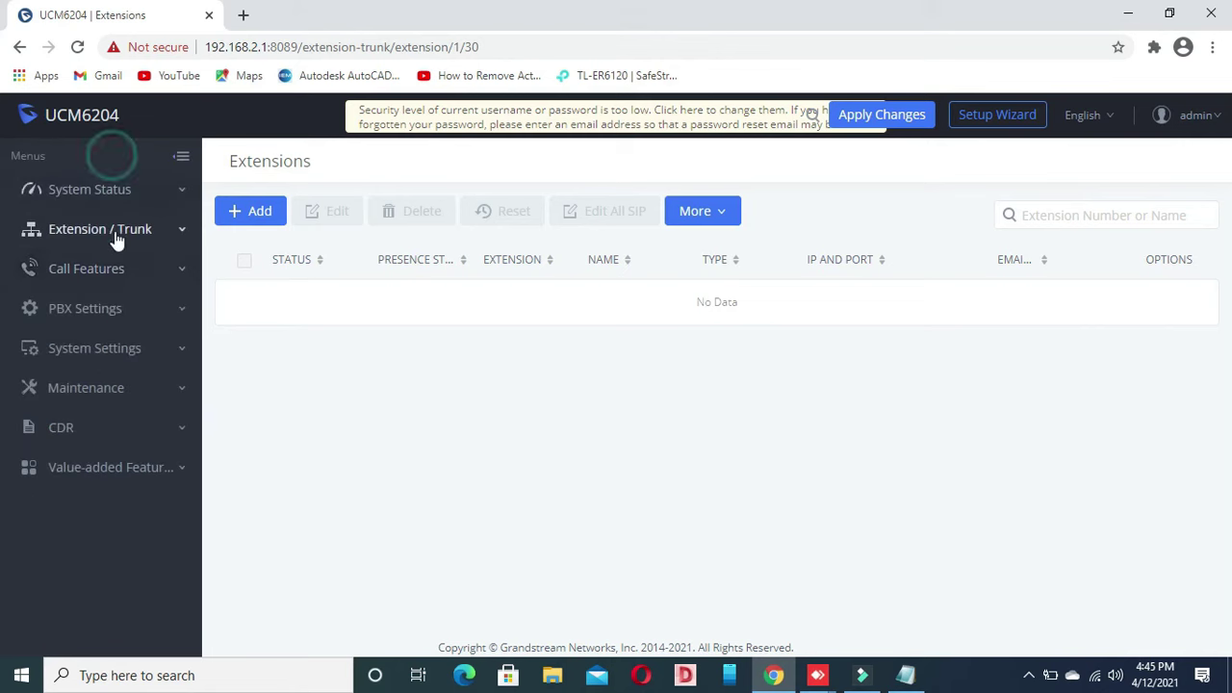
left_click(110, 310)
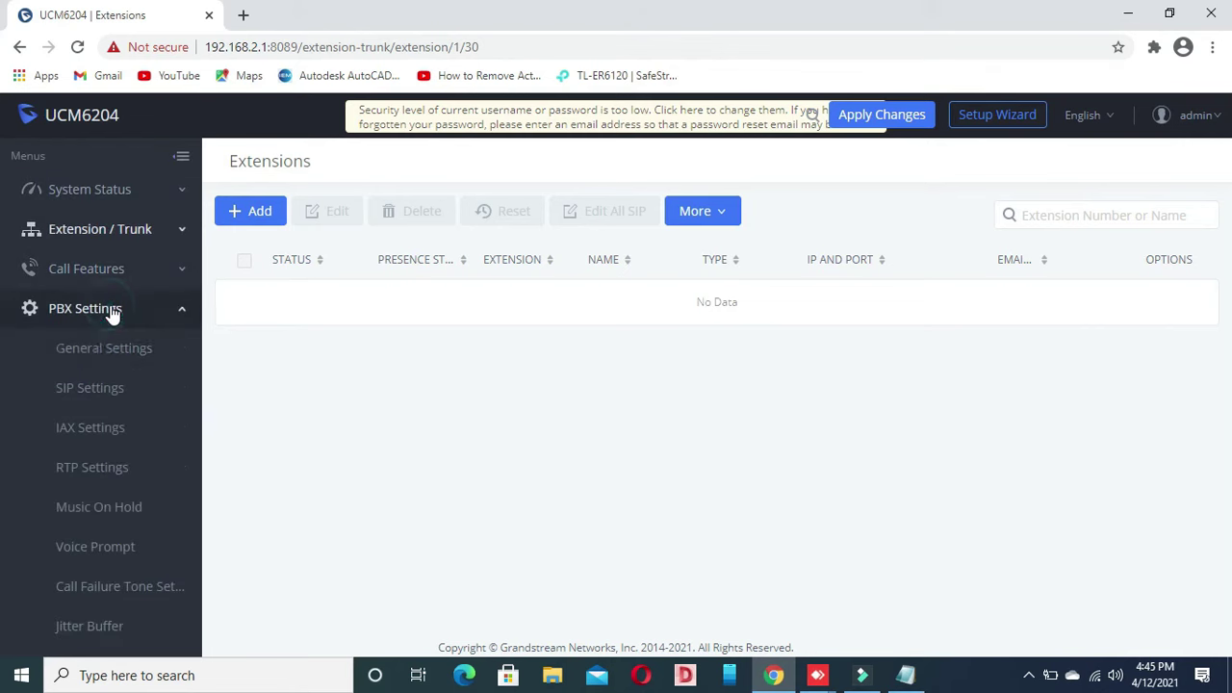
left_click(102, 348)
scroll(430, 401, "down", 10)
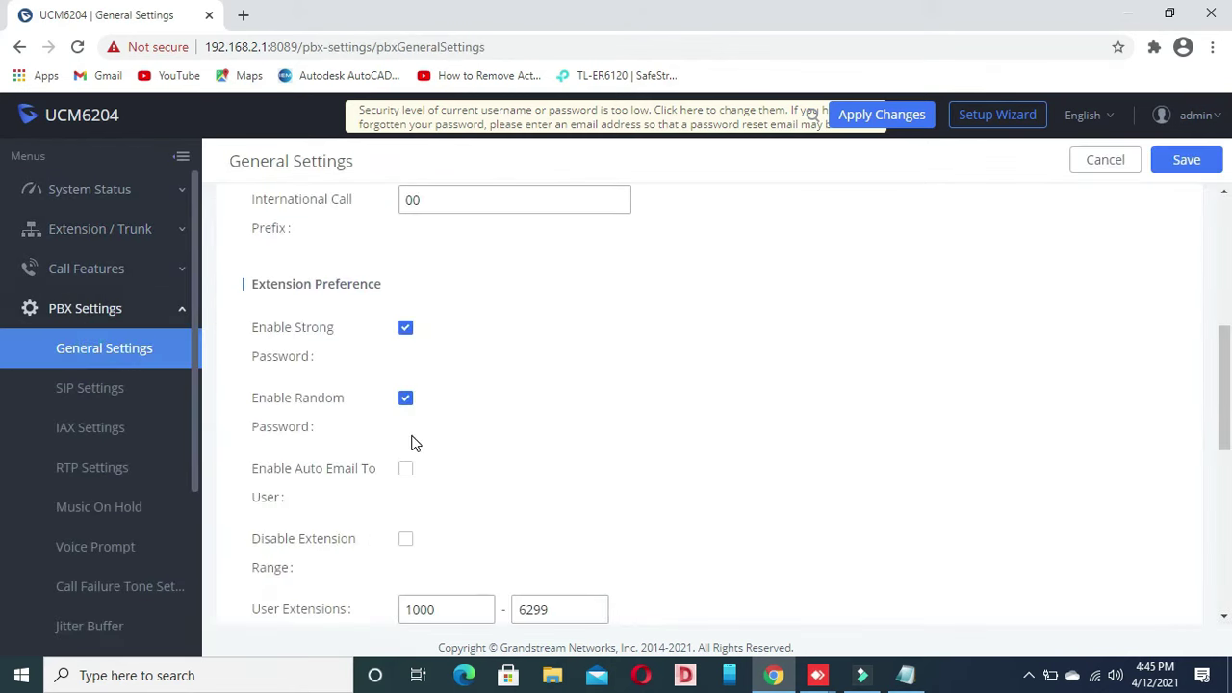
left_click(455, 436)
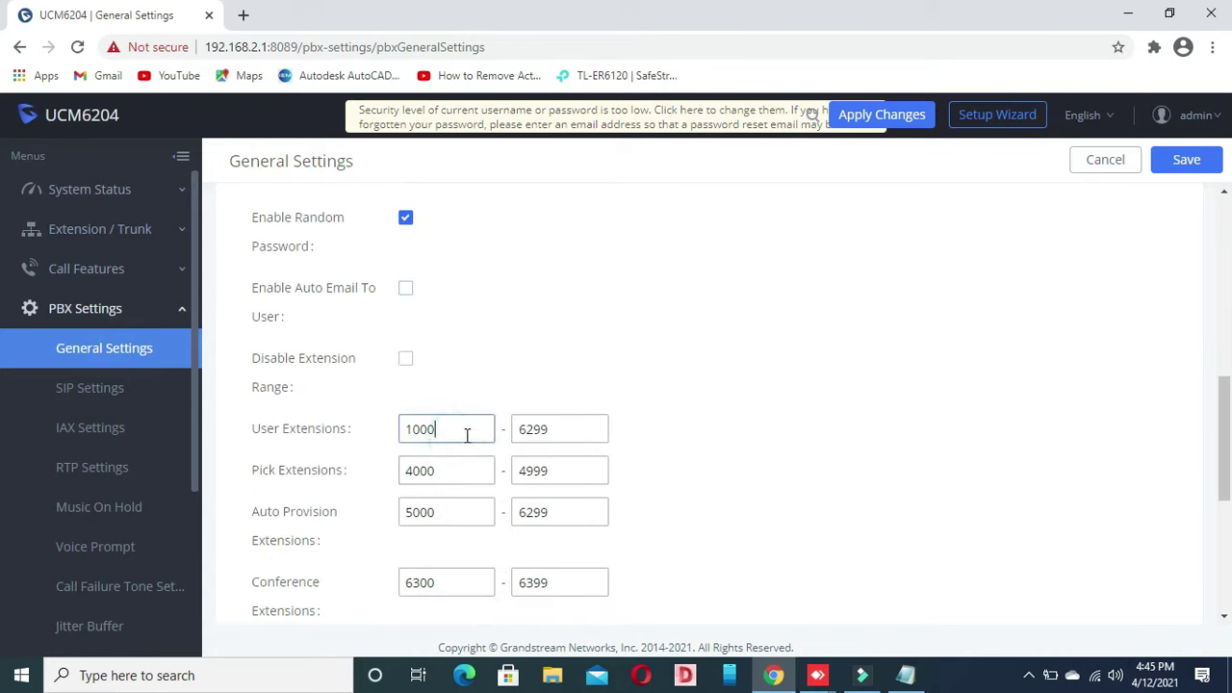
key("BackSpace")
left_click(580, 427)
key("BackSpace")
Step: Set the pick extensions range to 400–499
left_click(570, 478)
key("BackSpace")
left_click(456, 478)
key("BackSpace")
Step: Set the auto provision extensions range to 500–629, and save and apply the general settings
left_click(463, 513)
key("BackSpace")
left_click(592, 510)
key("BackSpace")
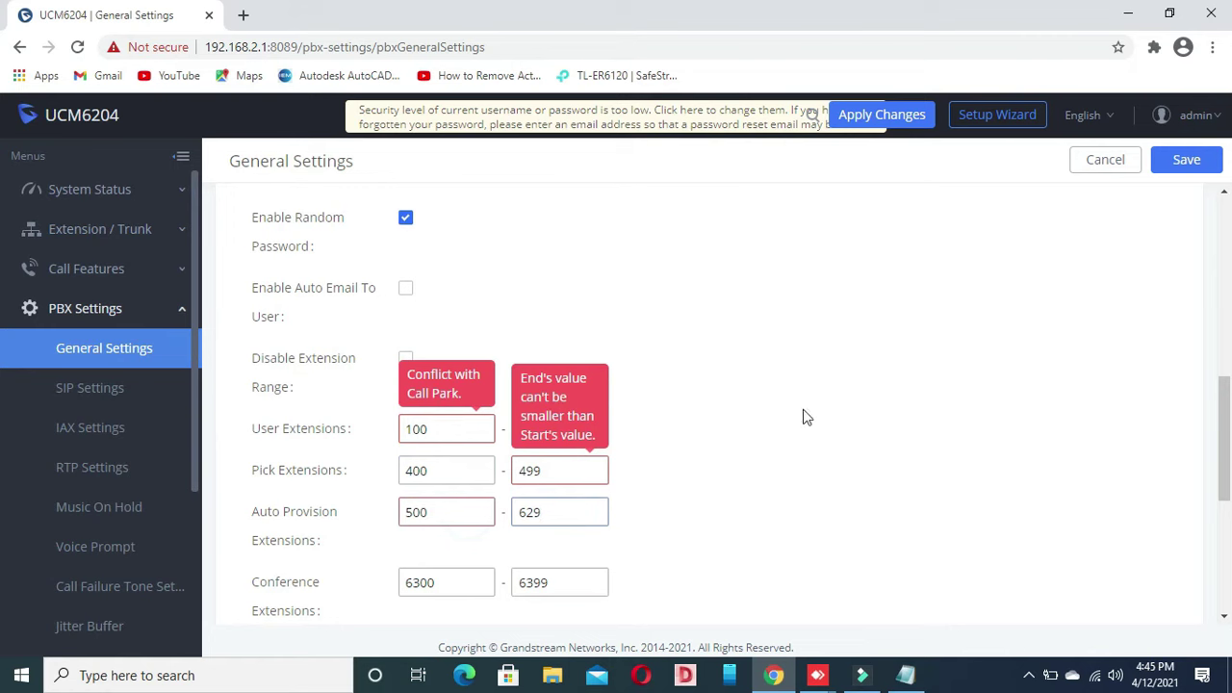
left_click(1176, 164)
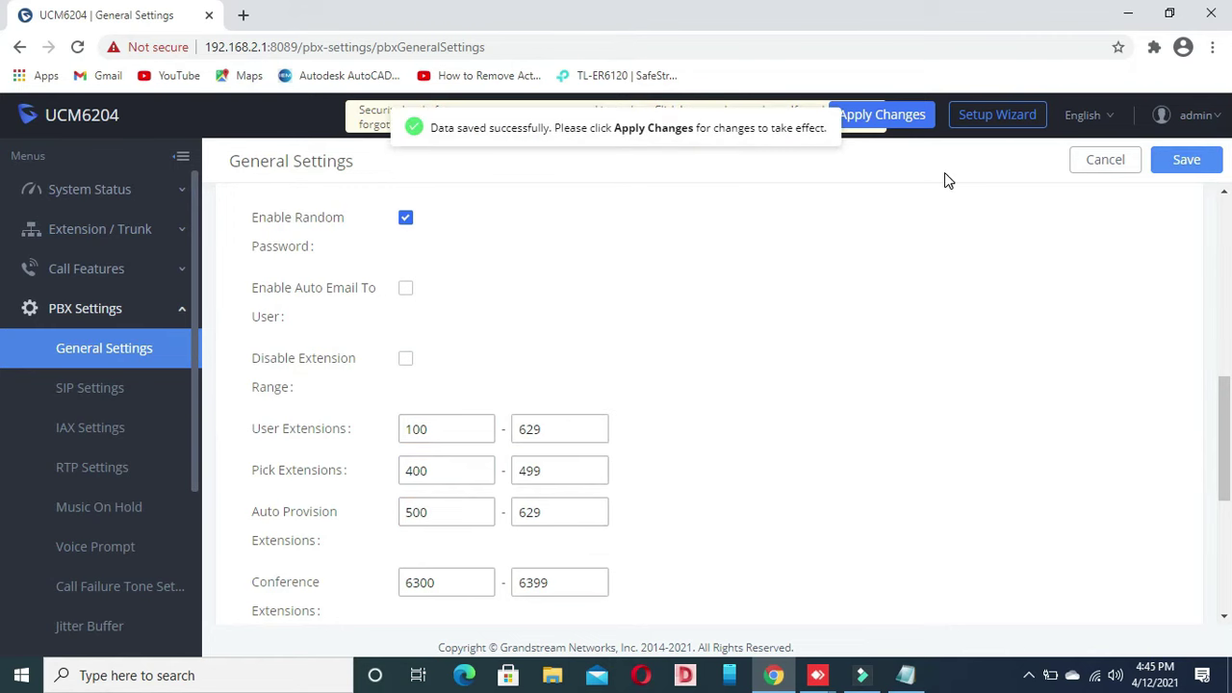
left_click(901, 115)
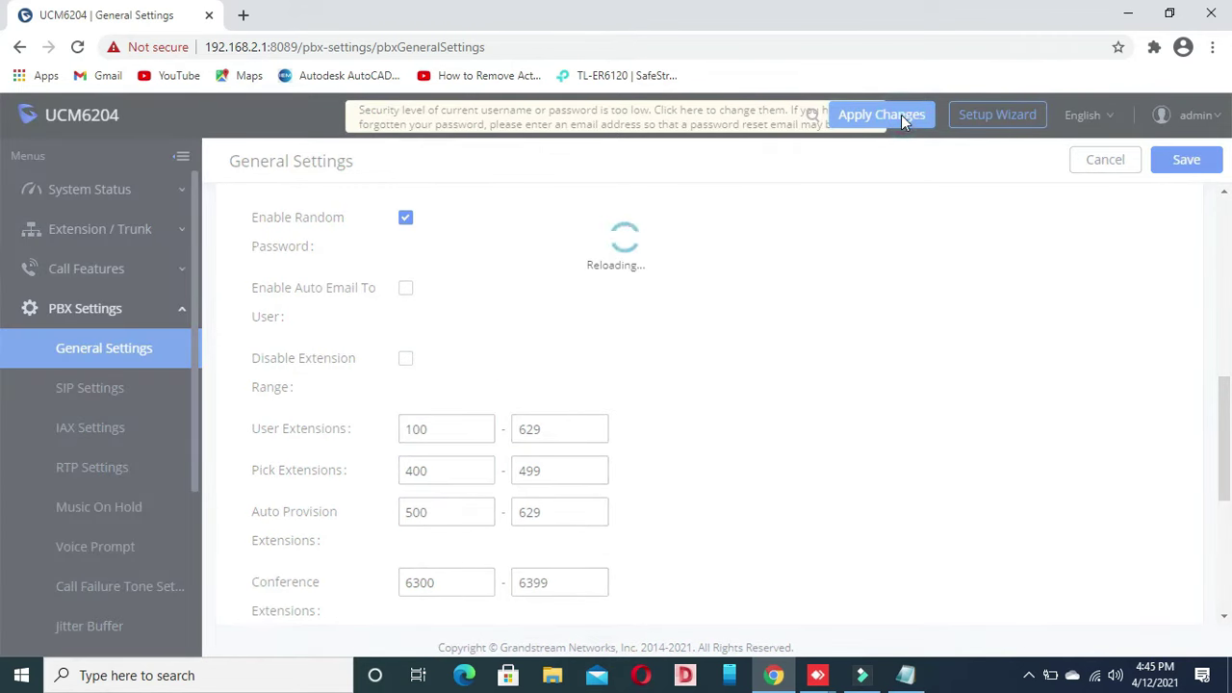
Step: Create a batch of 5 SIP extensions starting at 100 with an increment of 1, and apply the changes
left_click(89, 231)
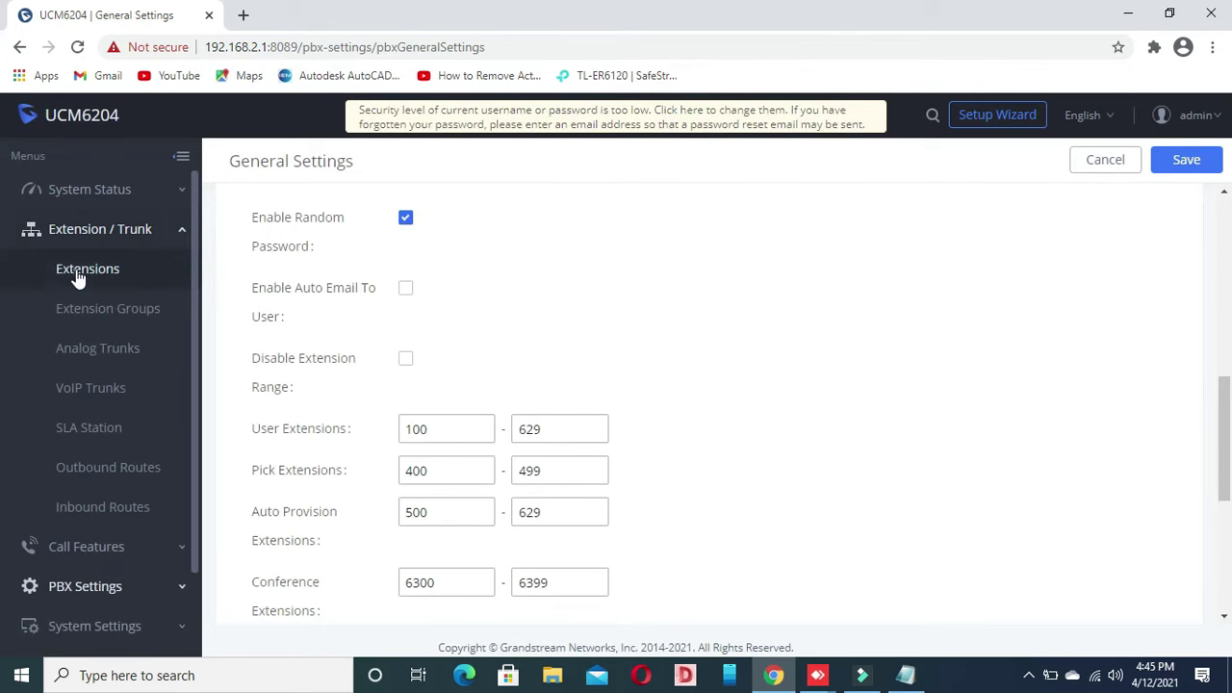
left_click(79, 276)
left_click(243, 209)
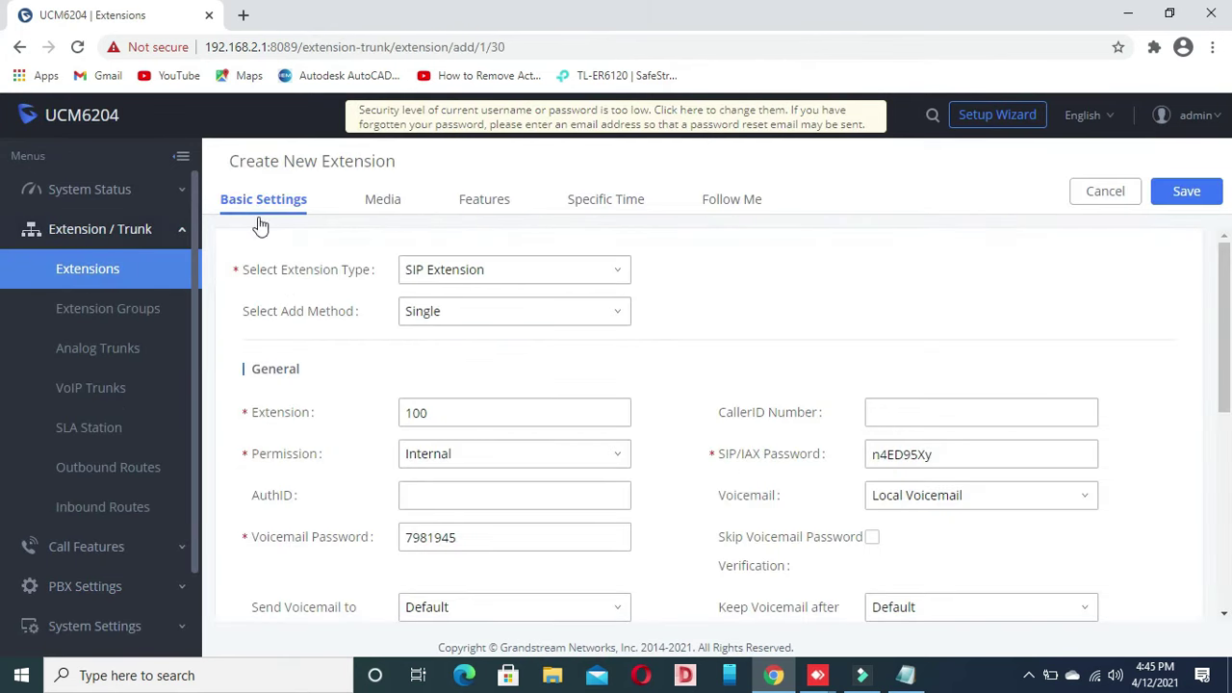
left_click(538, 311)
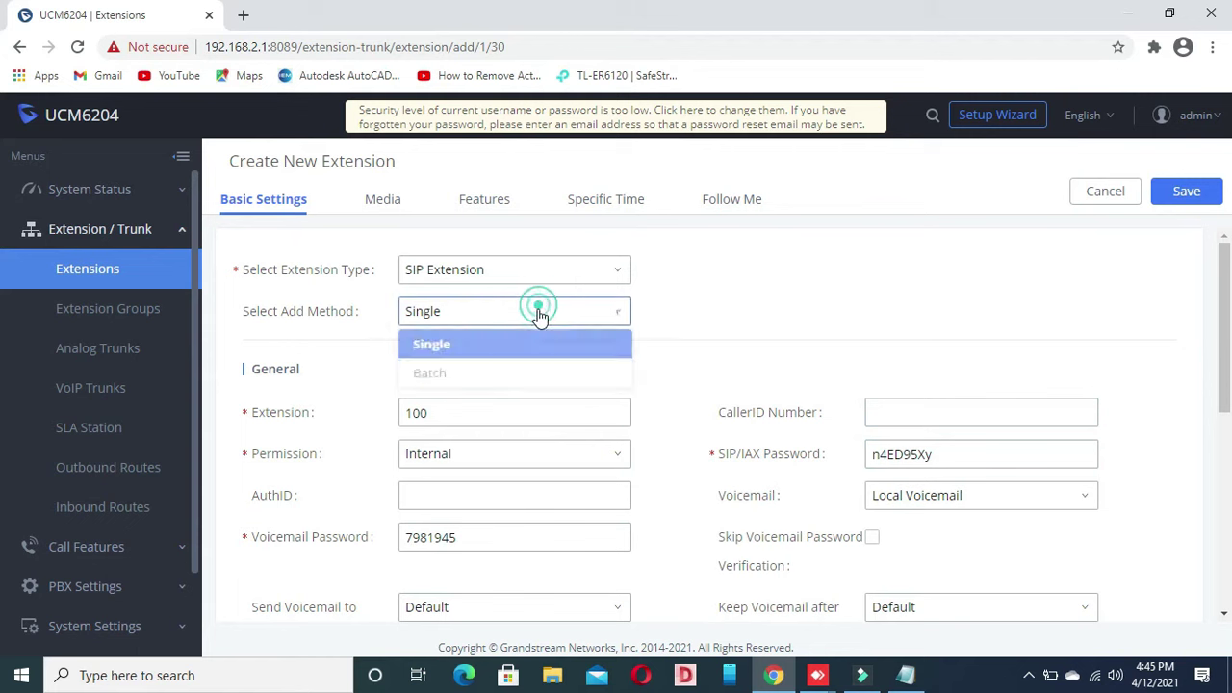
left_click(482, 371)
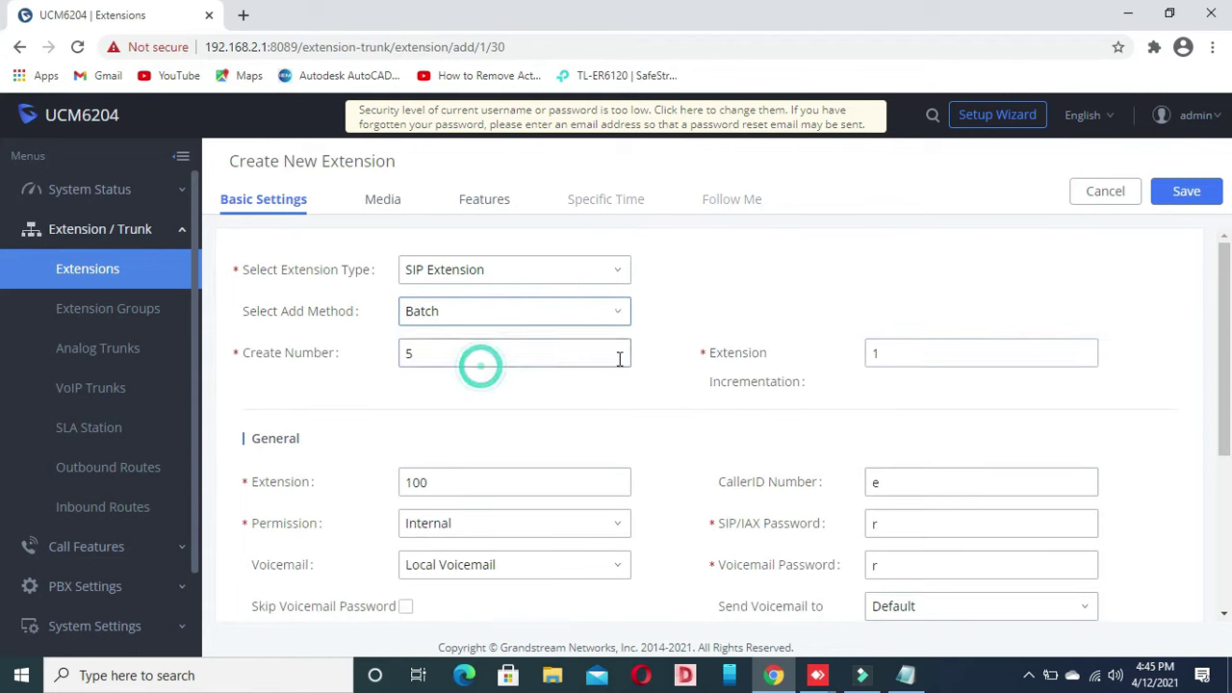
left_click(1156, 202)
left_click(655, 350)
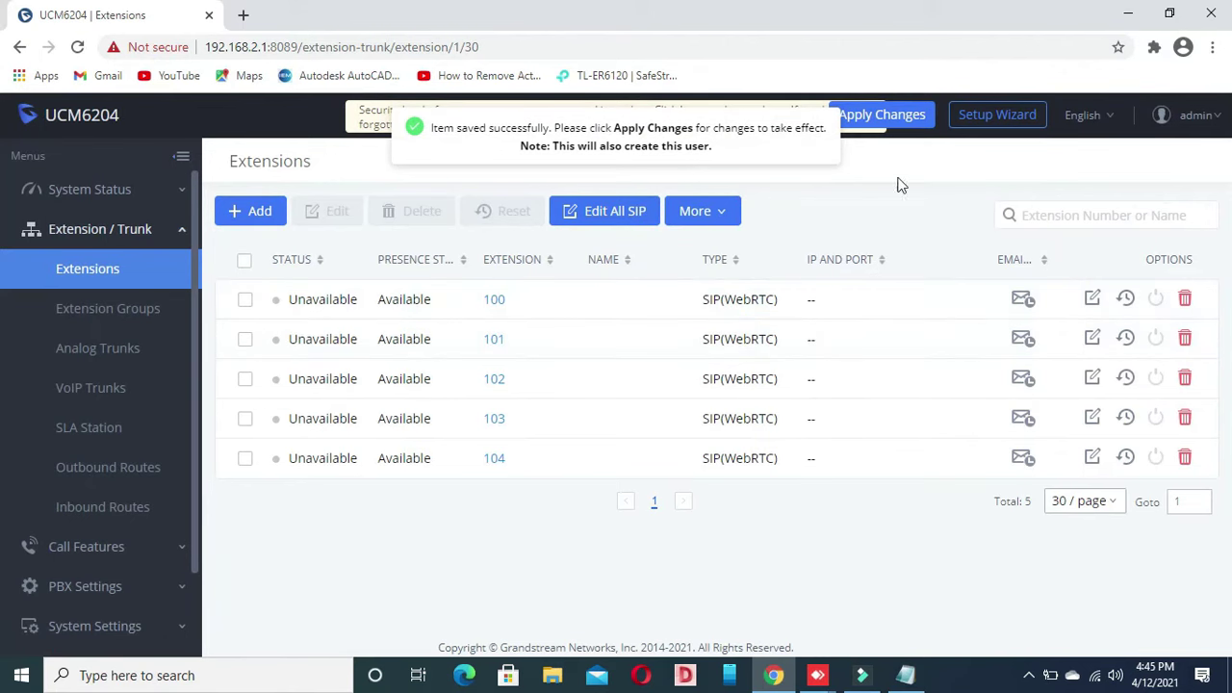
left_click(881, 114)
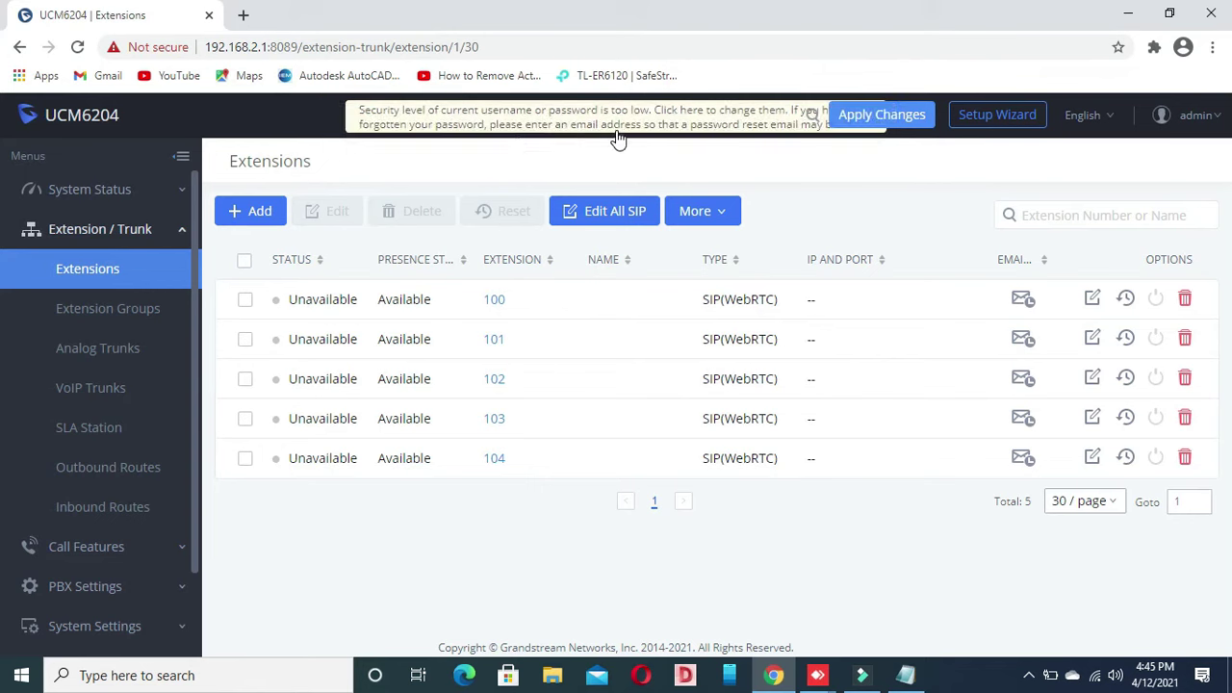
left_click(884, 114)
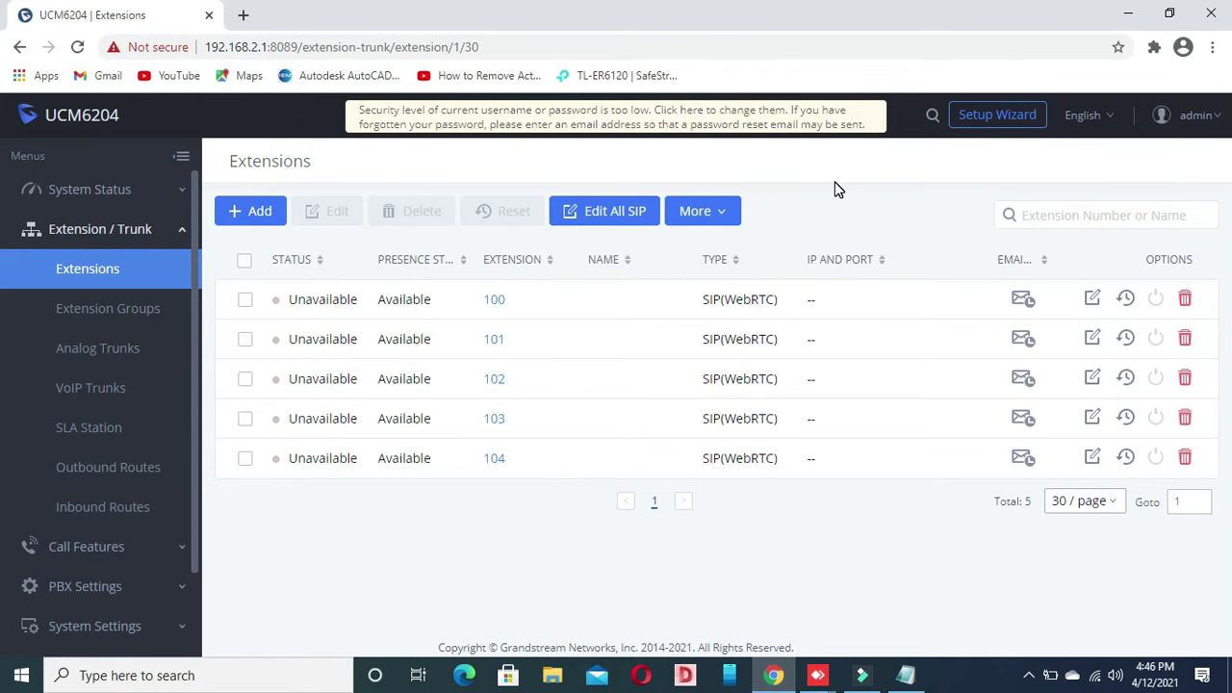
Step: Review the network status, the extensions list, the extension groups and the analog trunks
left_click(11, 197)
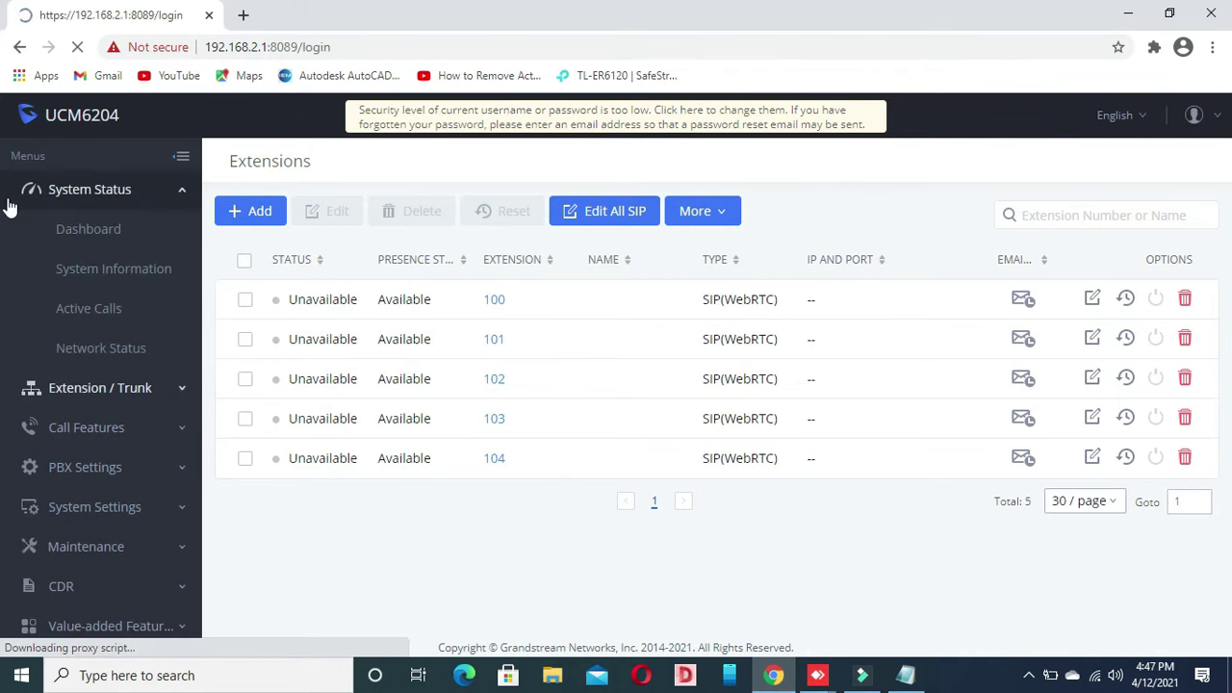
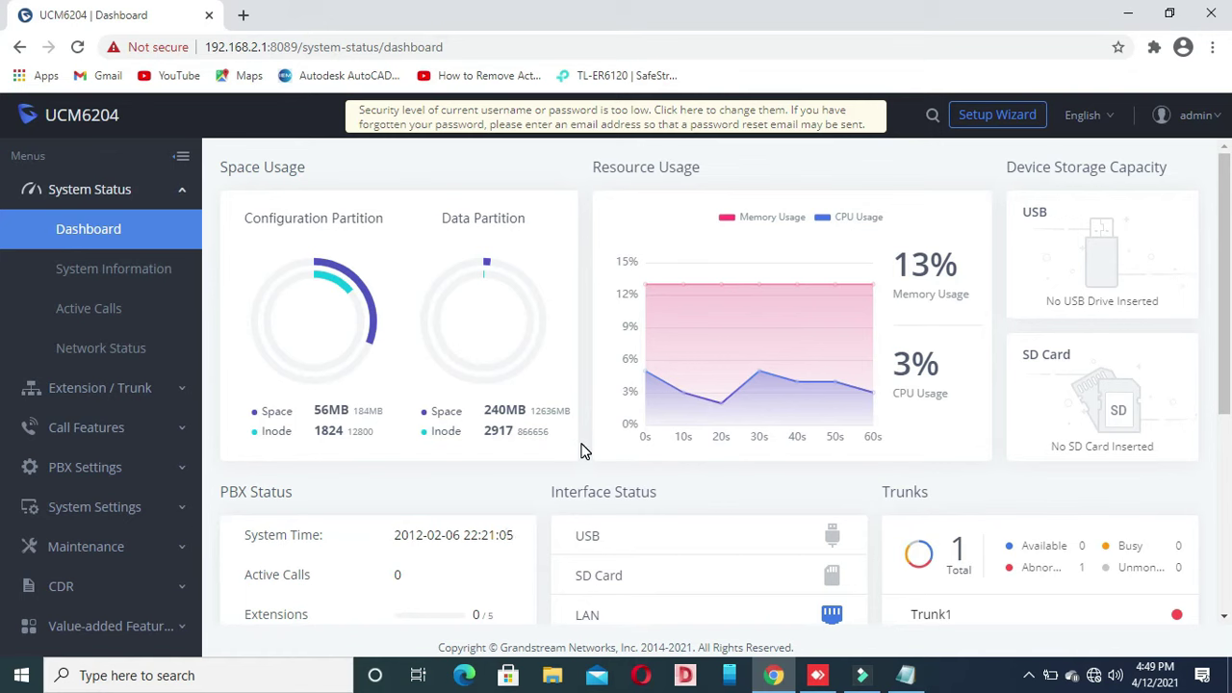
left_click(134, 369)
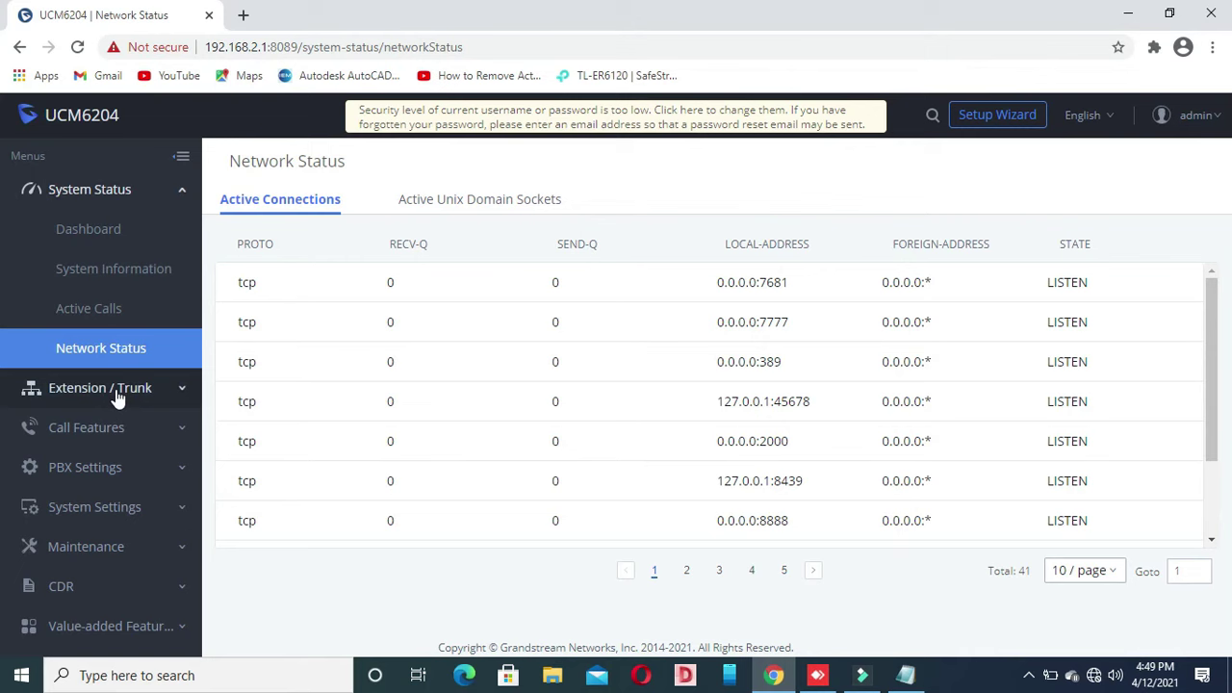
left_click(100, 388)
left_click(100, 275)
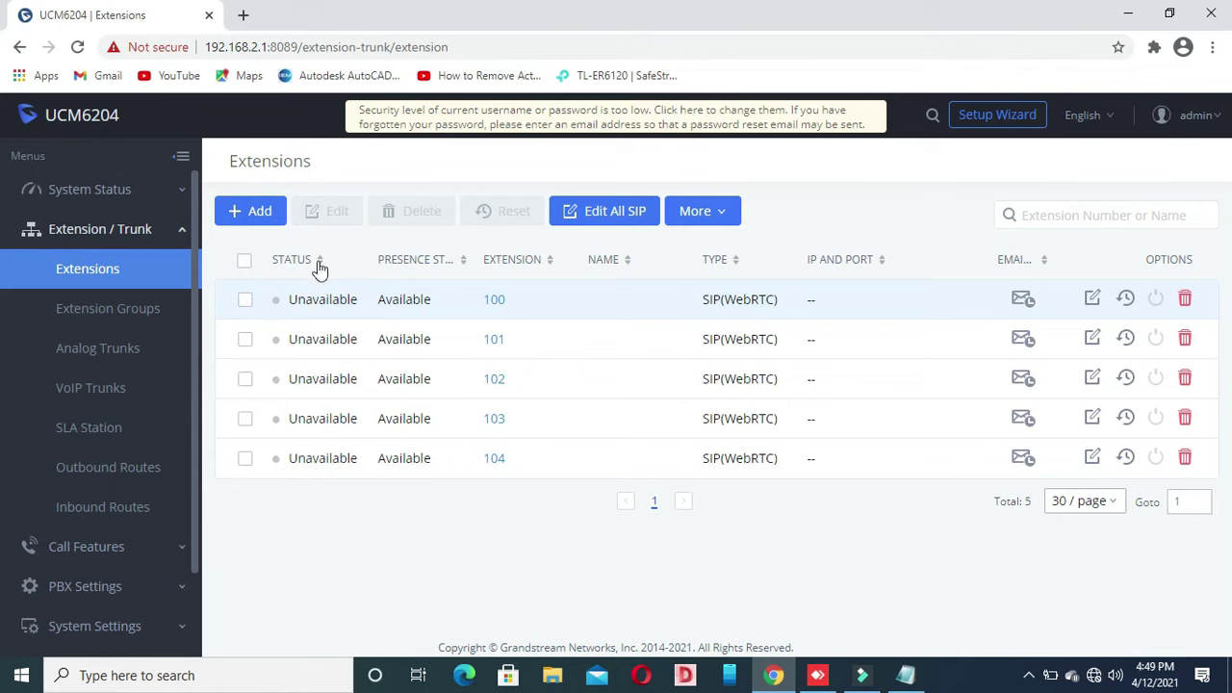
left_click(146, 308)
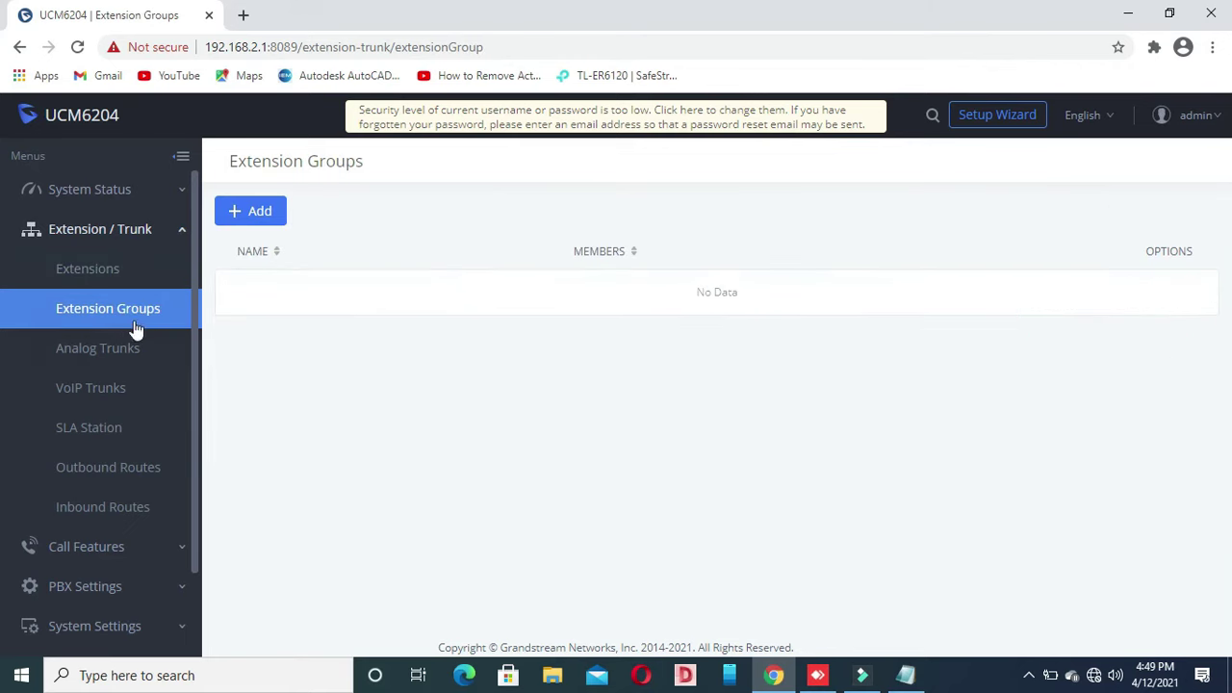
left_click(115, 348)
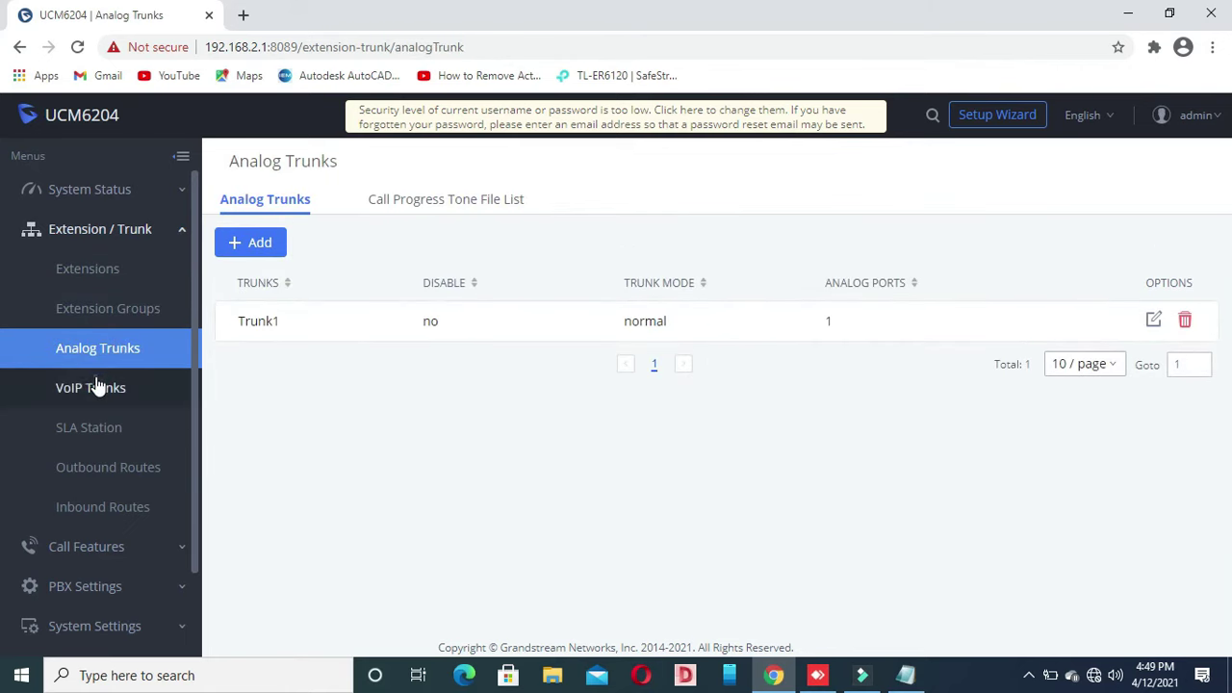
Step: Review the VoIP trunks, SLA stations, extensions list, and the general, SIP and IAX settings of the PBX
left_click(96, 385)
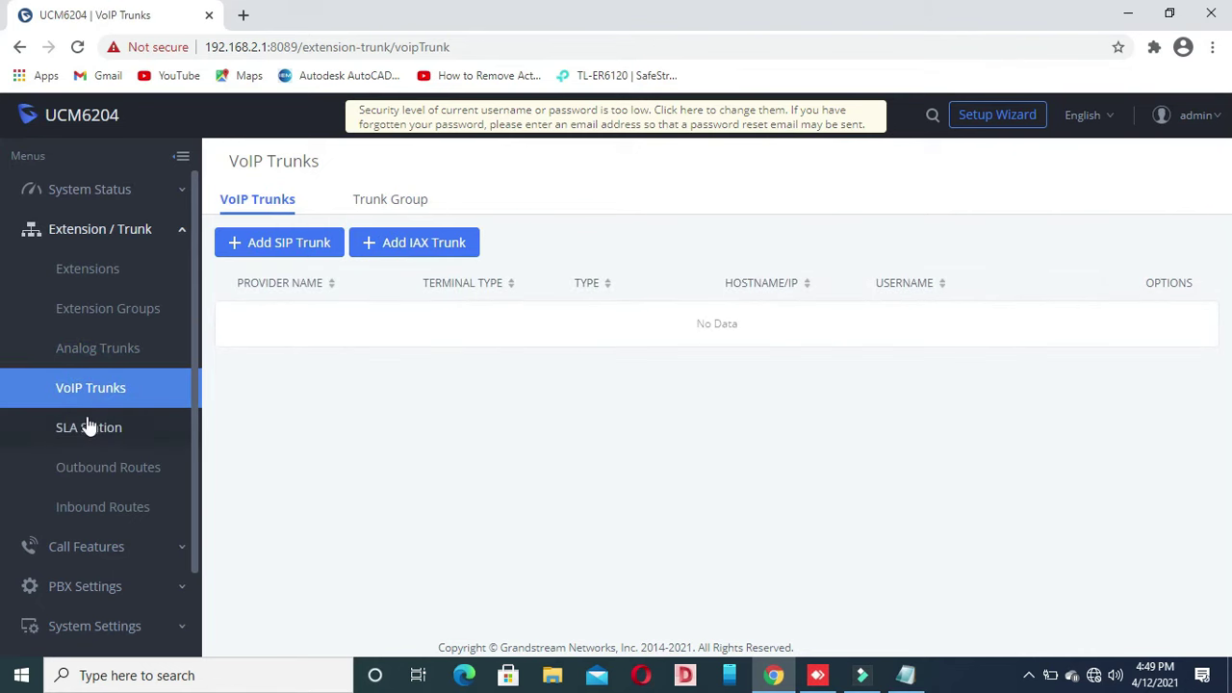
left_click(88, 426)
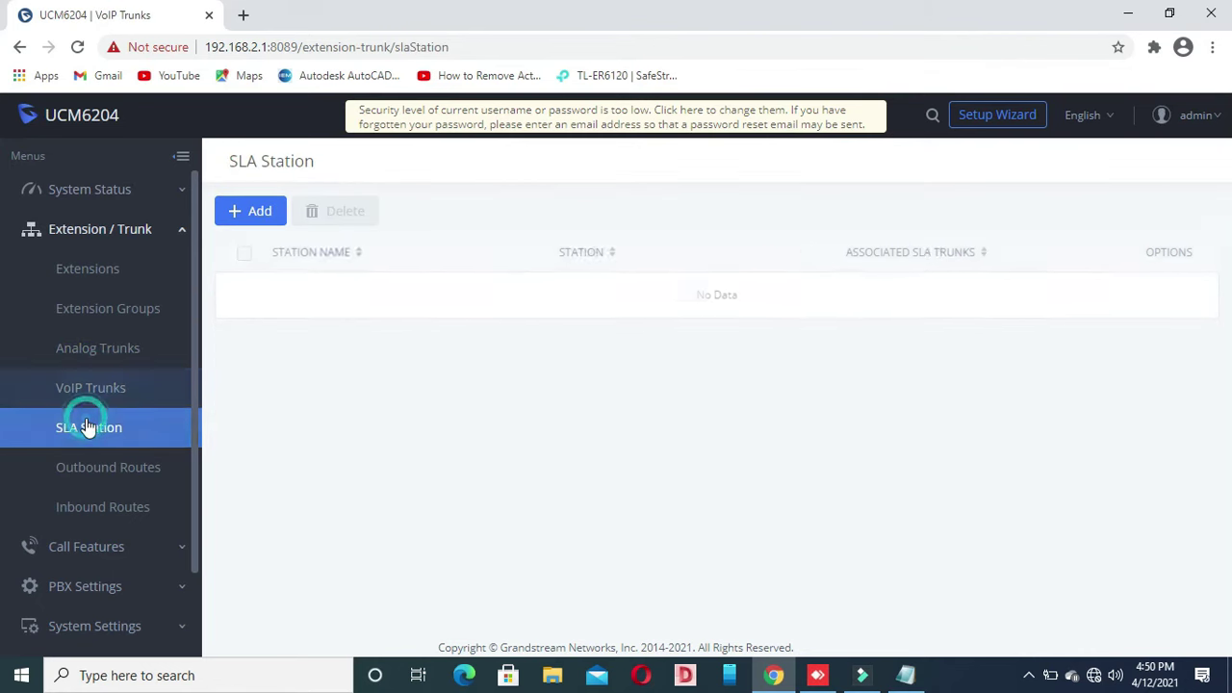
left_click(83, 270)
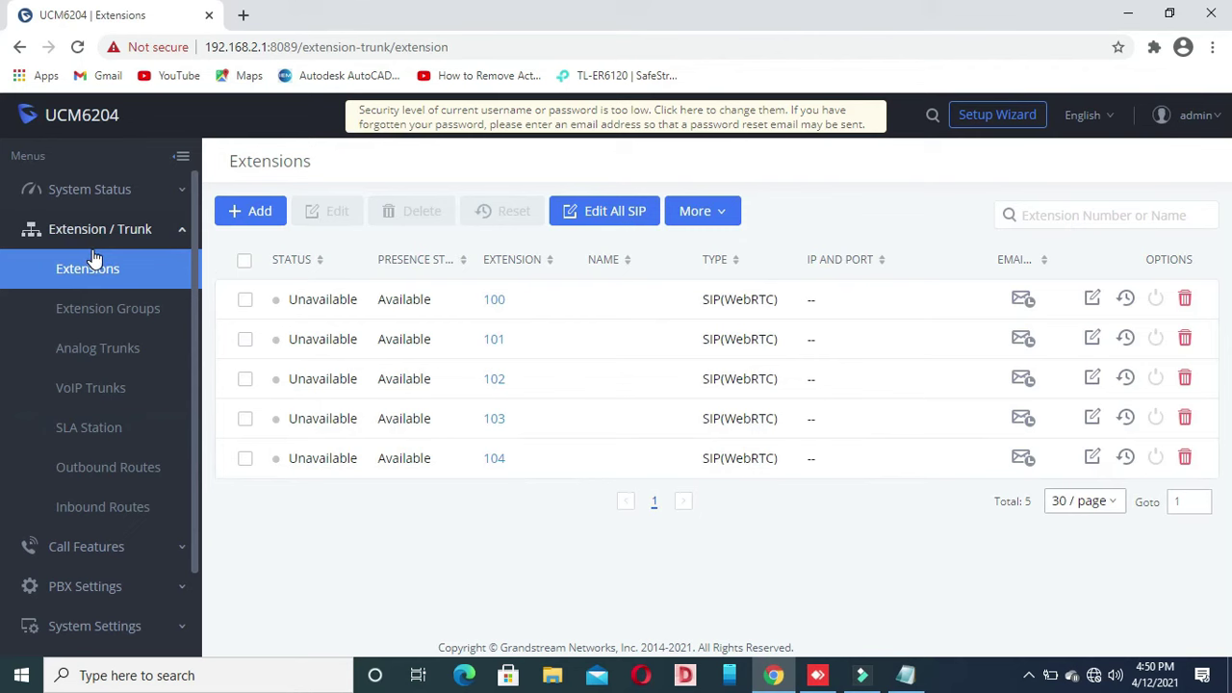
left_click(90, 587)
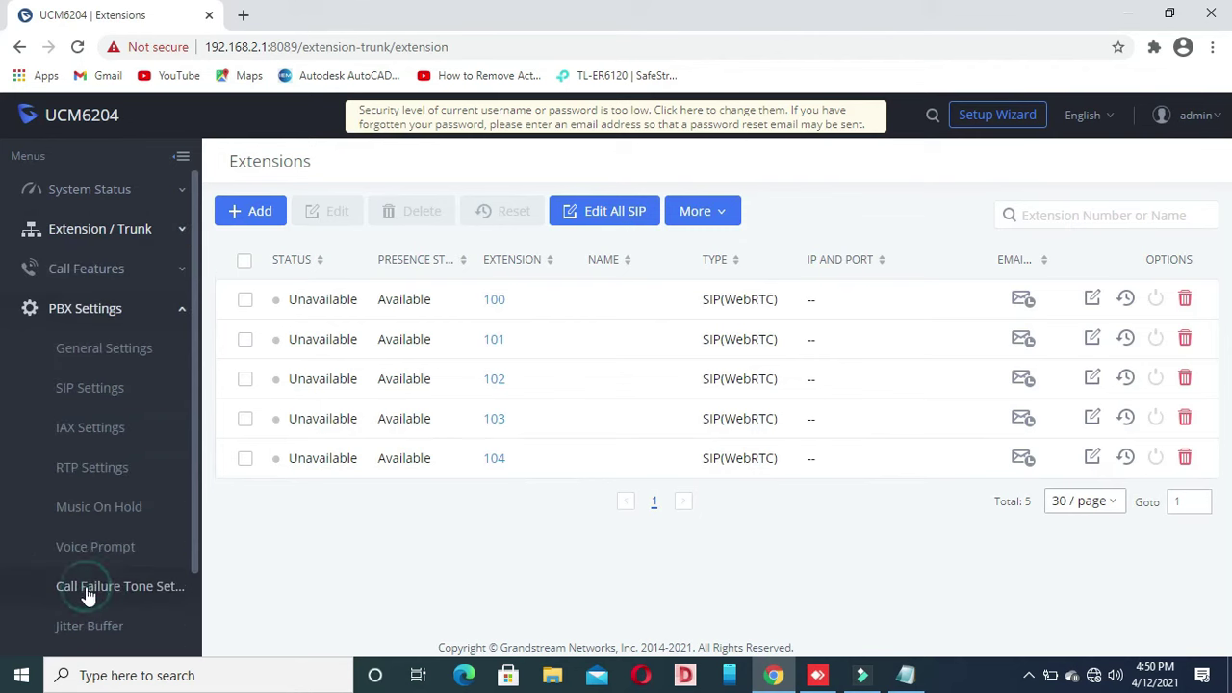
left_click(108, 362)
left_click(103, 394)
left_click(100, 430)
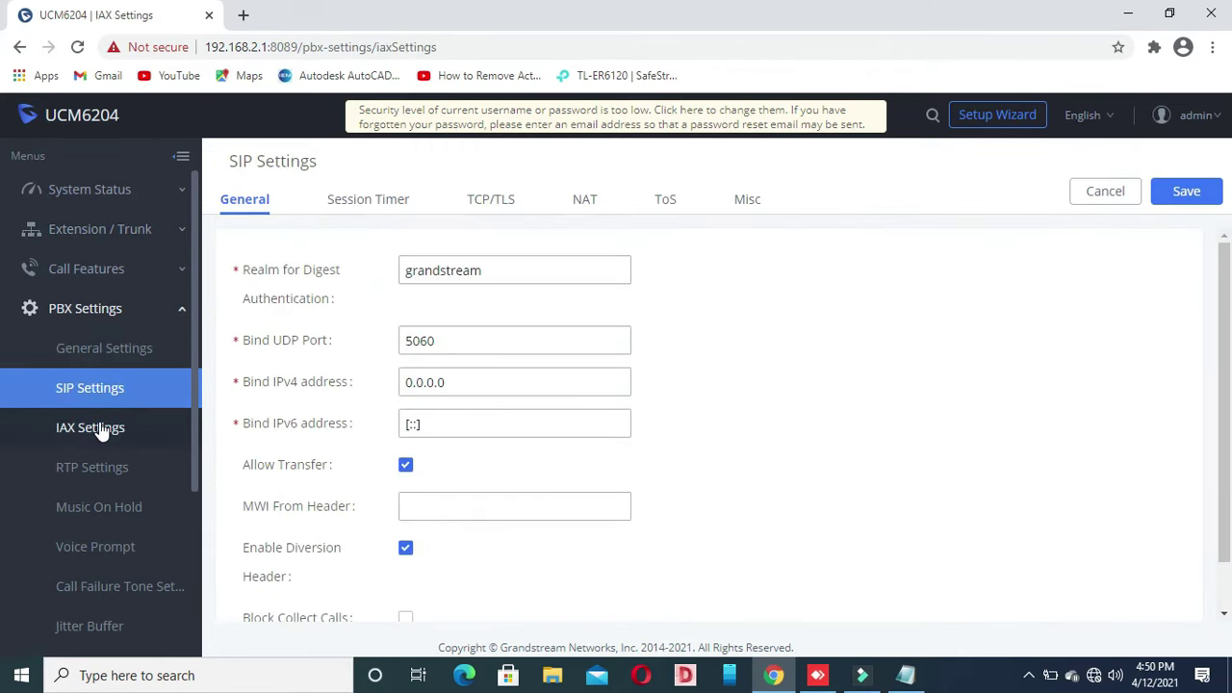
left_click(106, 310)
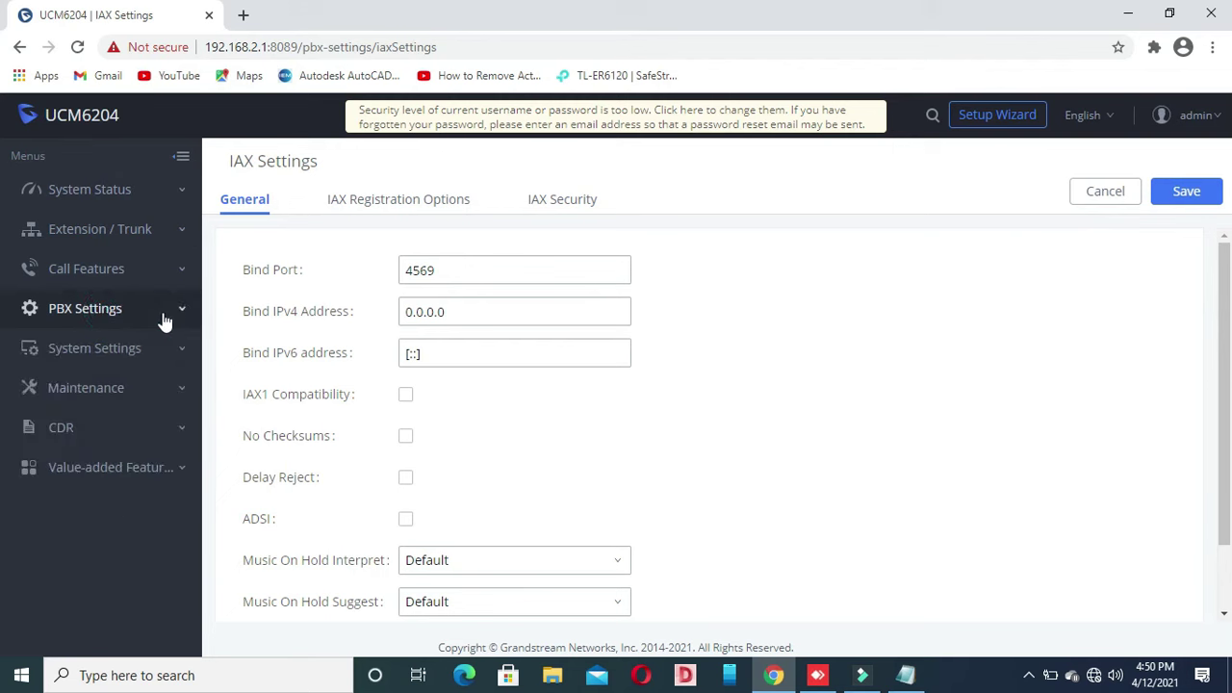
left_click(119, 348)
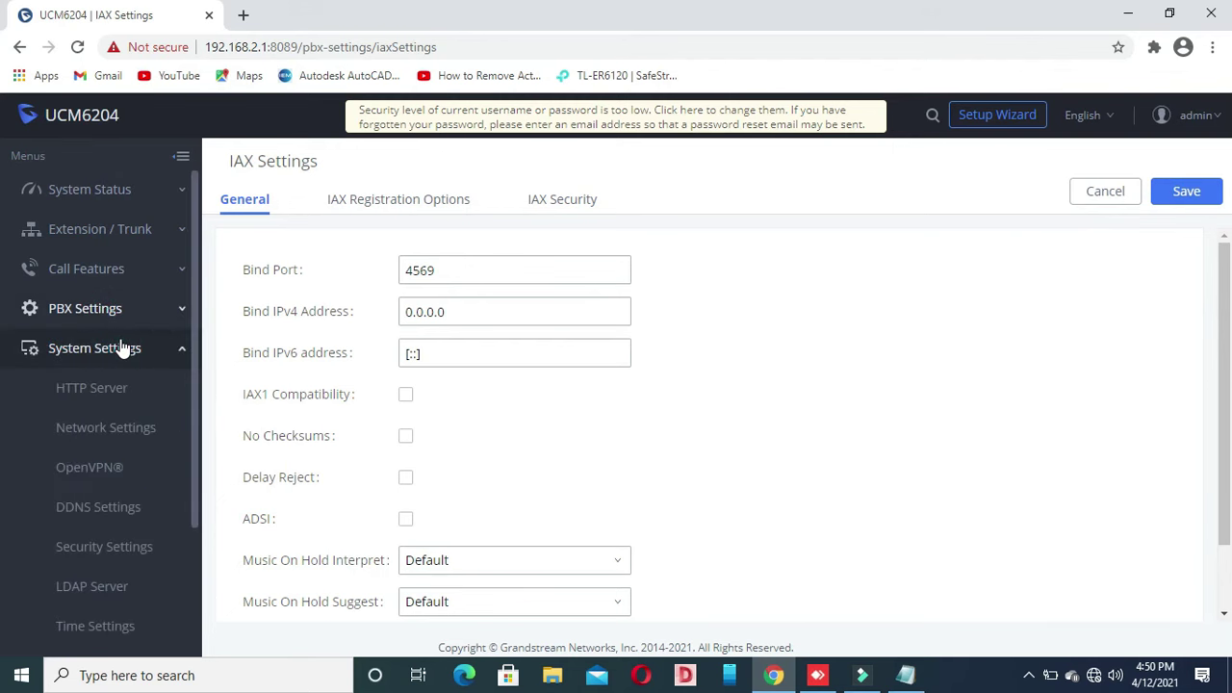
left_click(176, 351)
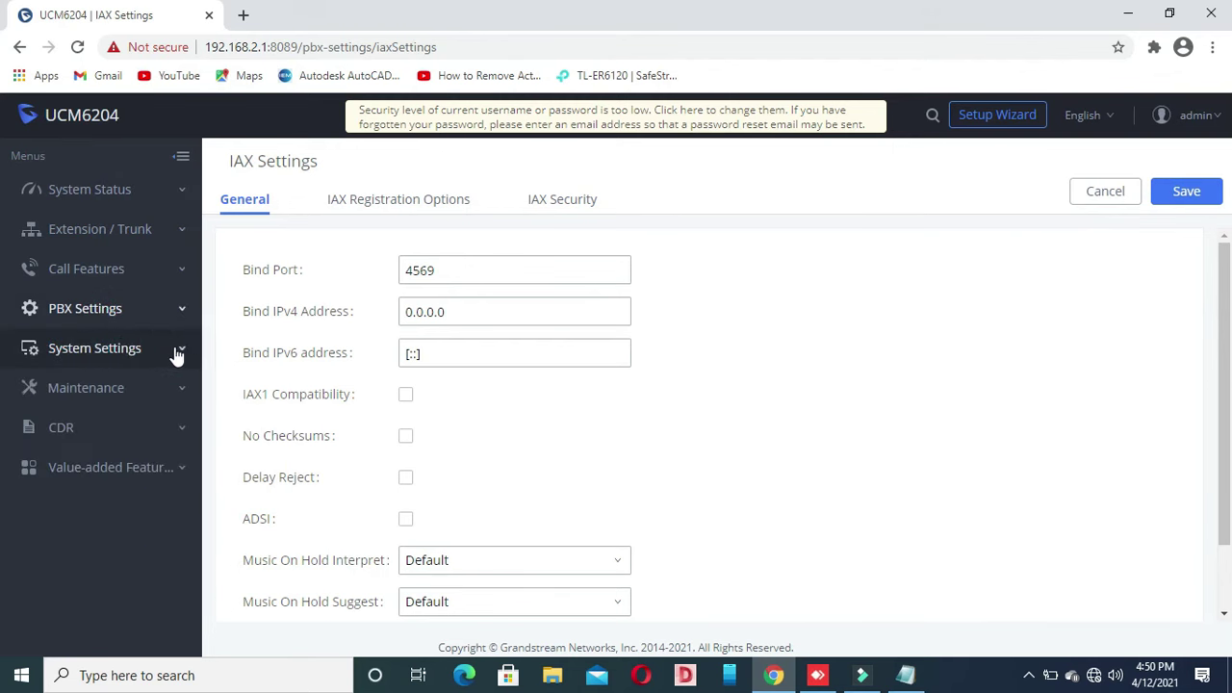
left_click(103, 383)
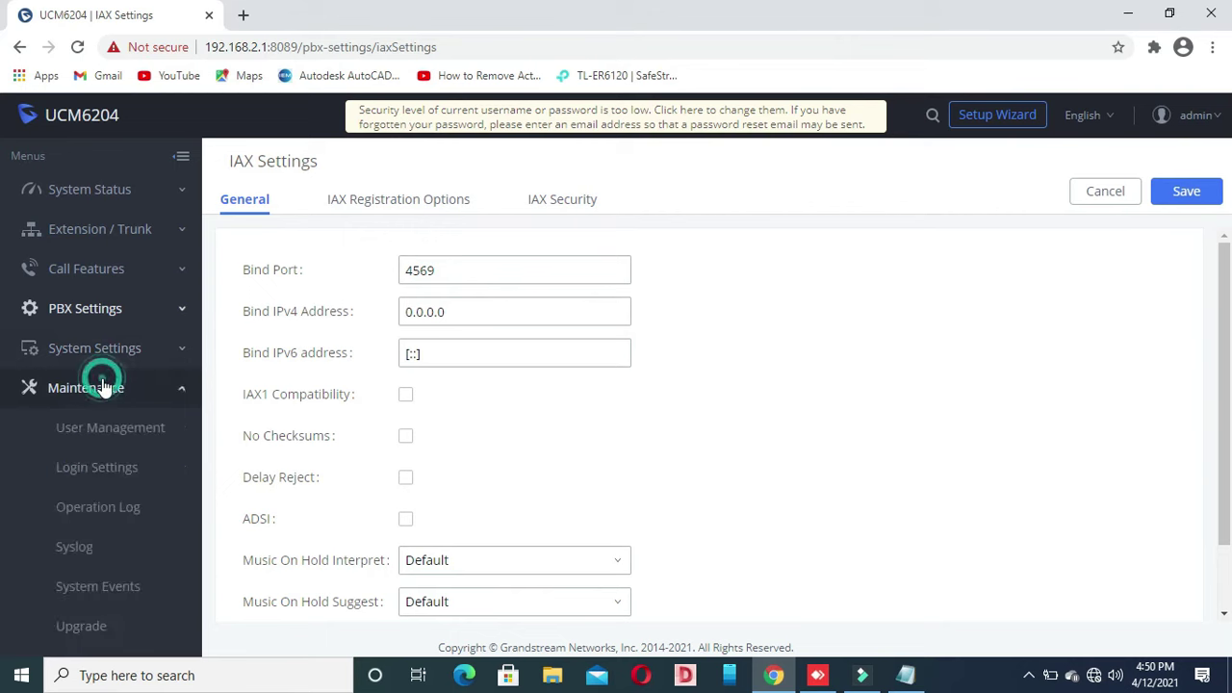
left_click(164, 393)
Step: Examine the details of extension 100 from the extensions list and close them
left_click(125, 237)
left_click(90, 269)
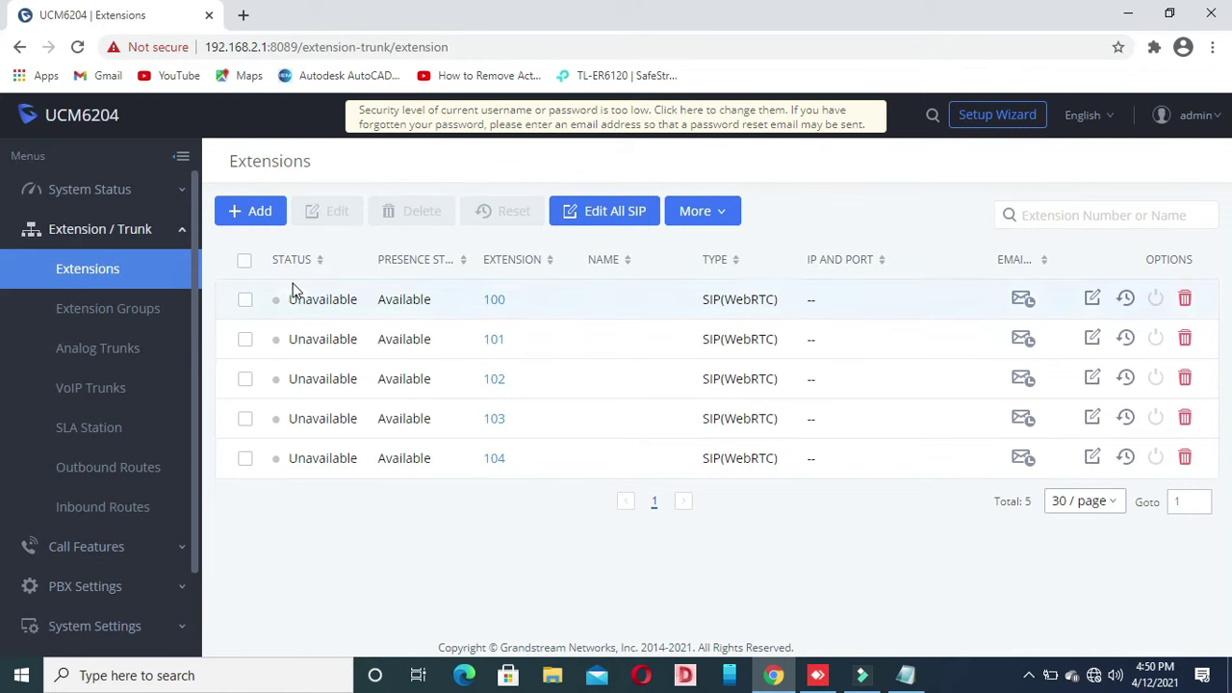
left_click(496, 300)
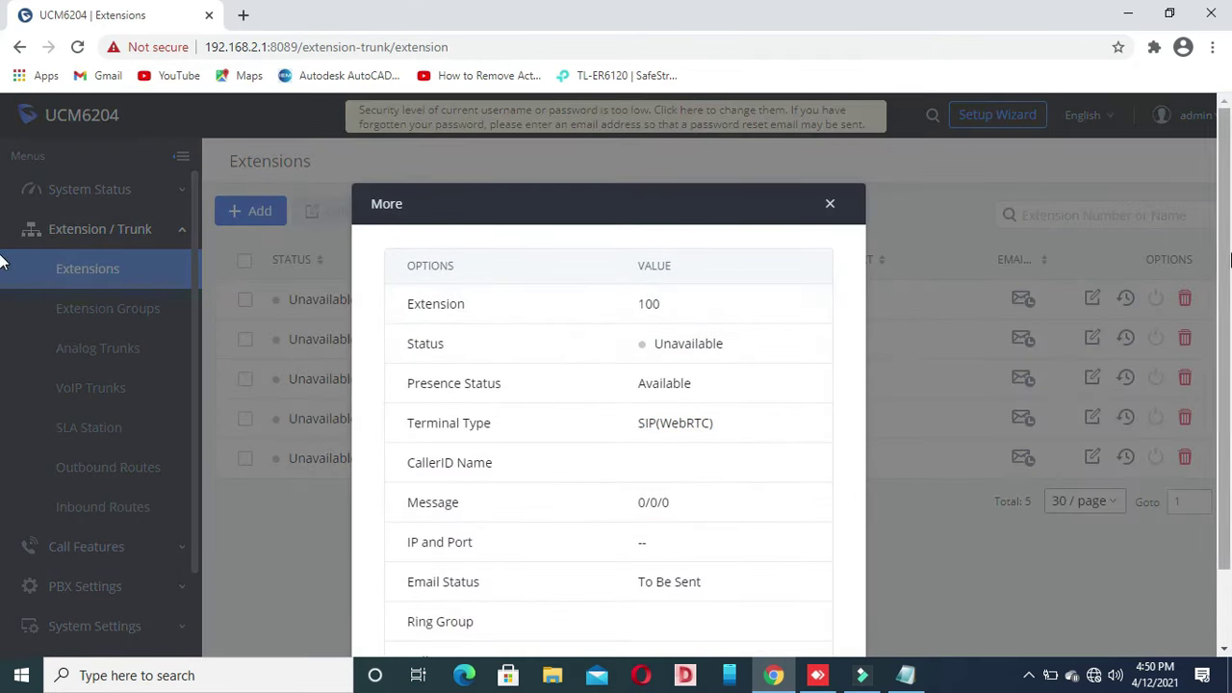
scroll(2, 262, "down", 1)
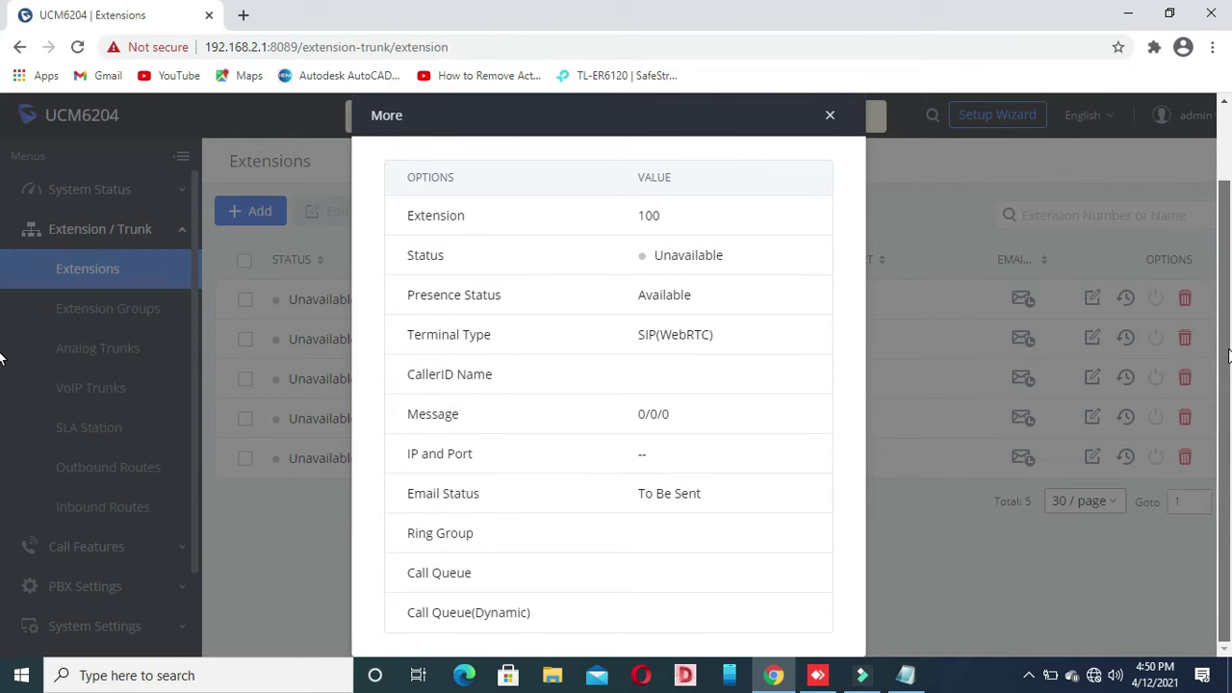
scroll(2, 346, "up", 1)
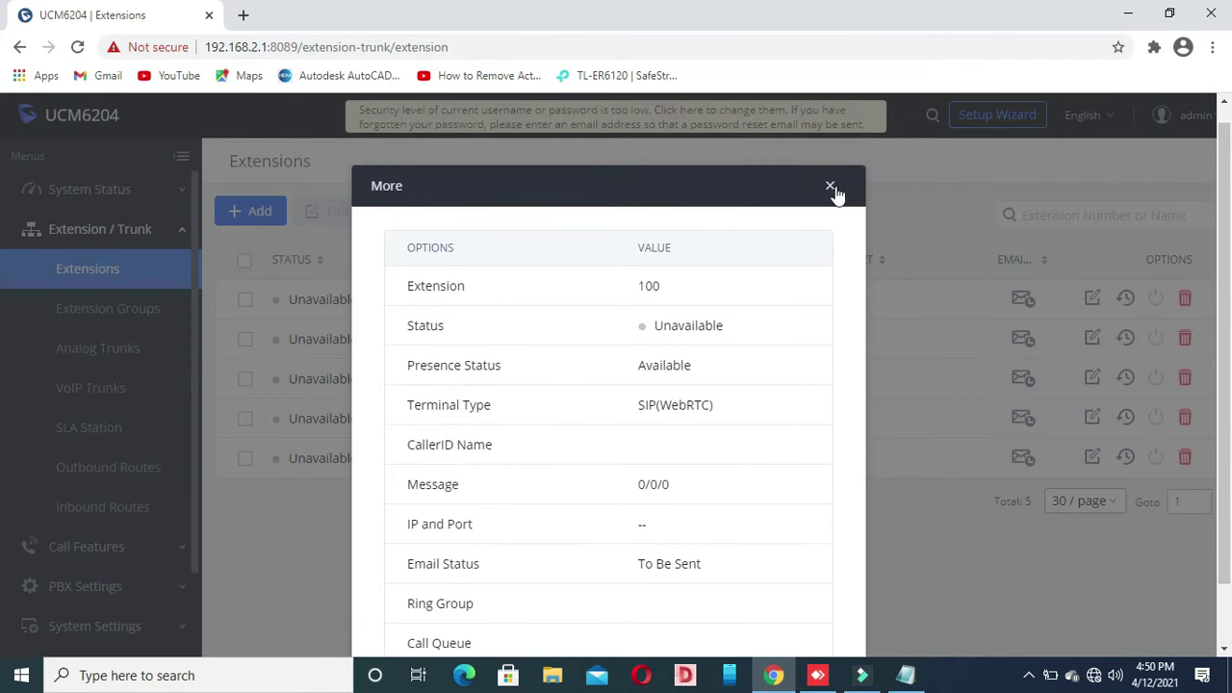
left_click(831, 187)
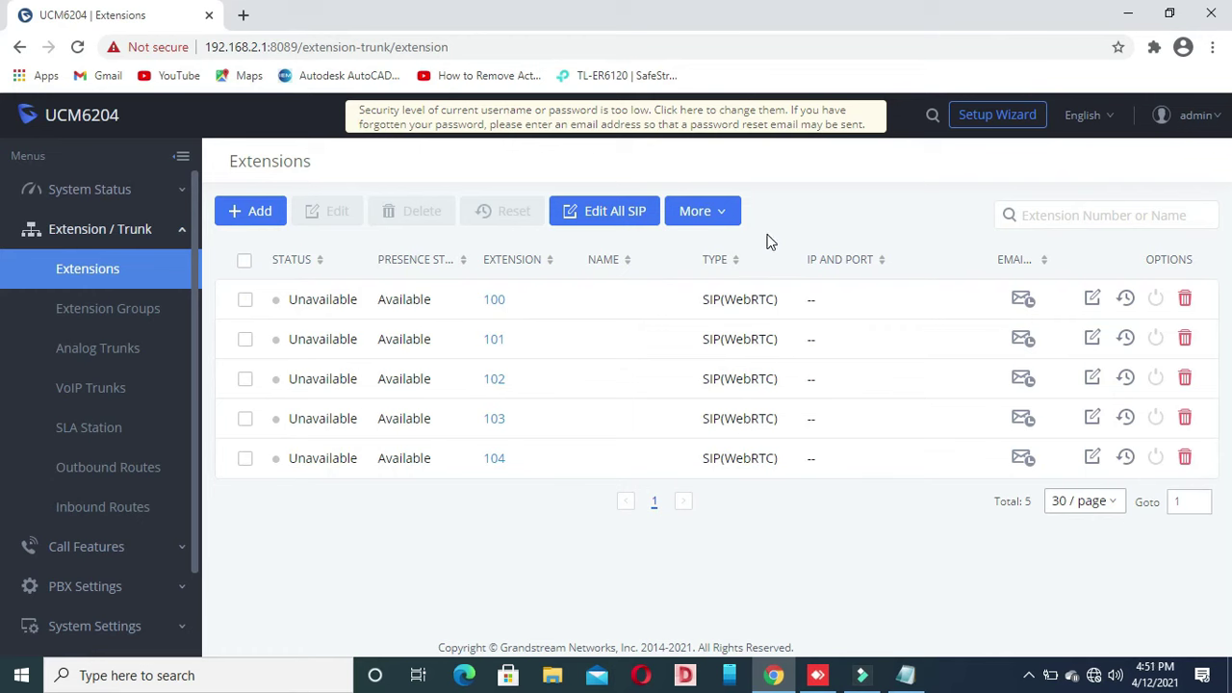
Step: Turn on Wi-Fi, connect to the ULTIMATE DIGITAL SOLUTIONS network, and close the Speedtest page
left_click(1094, 675)
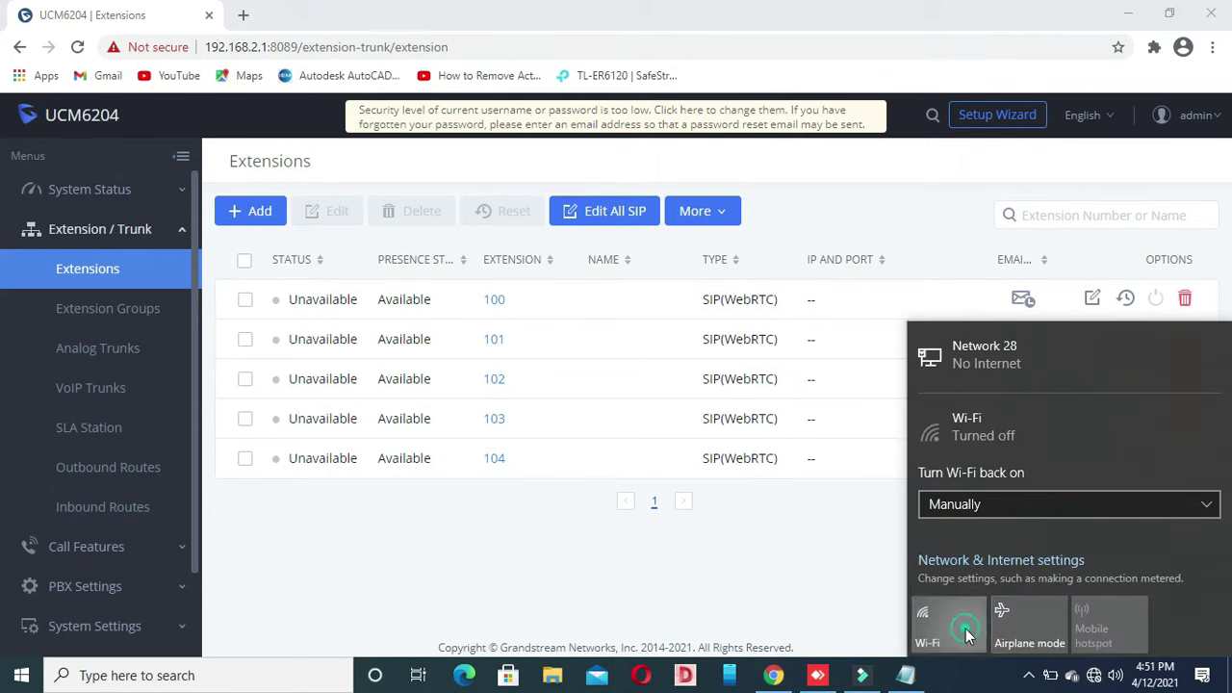
left_click(965, 628)
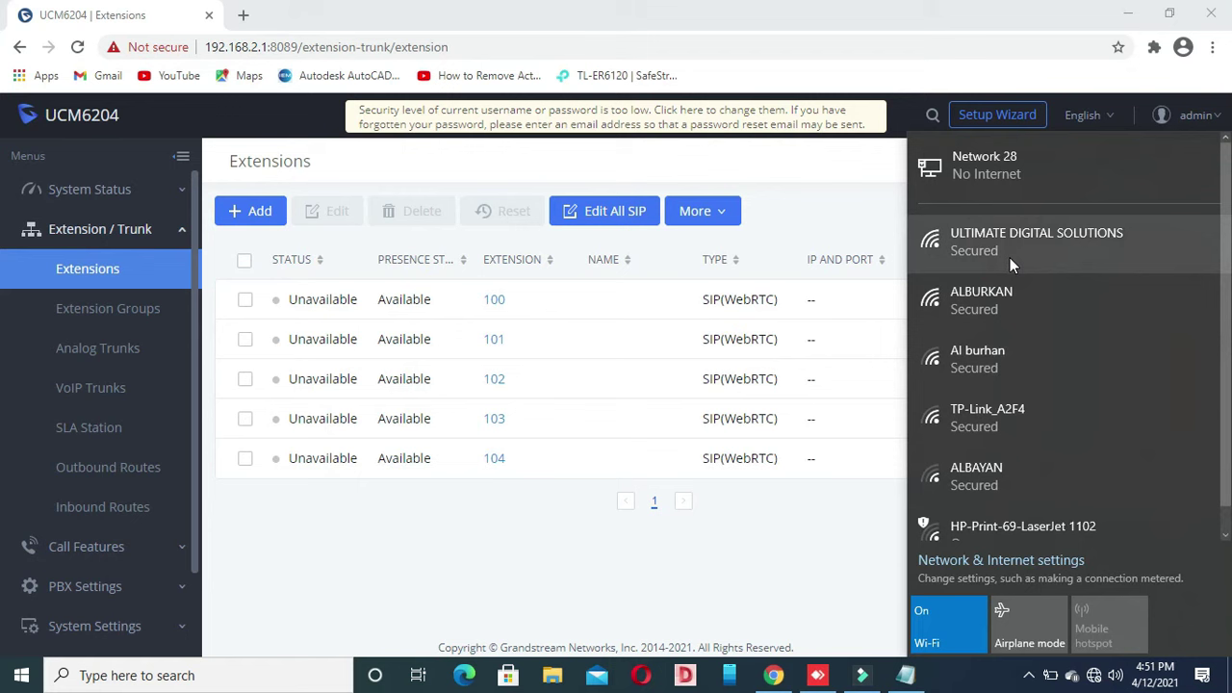
left_click(1010, 257)
left_click(1126, 323)
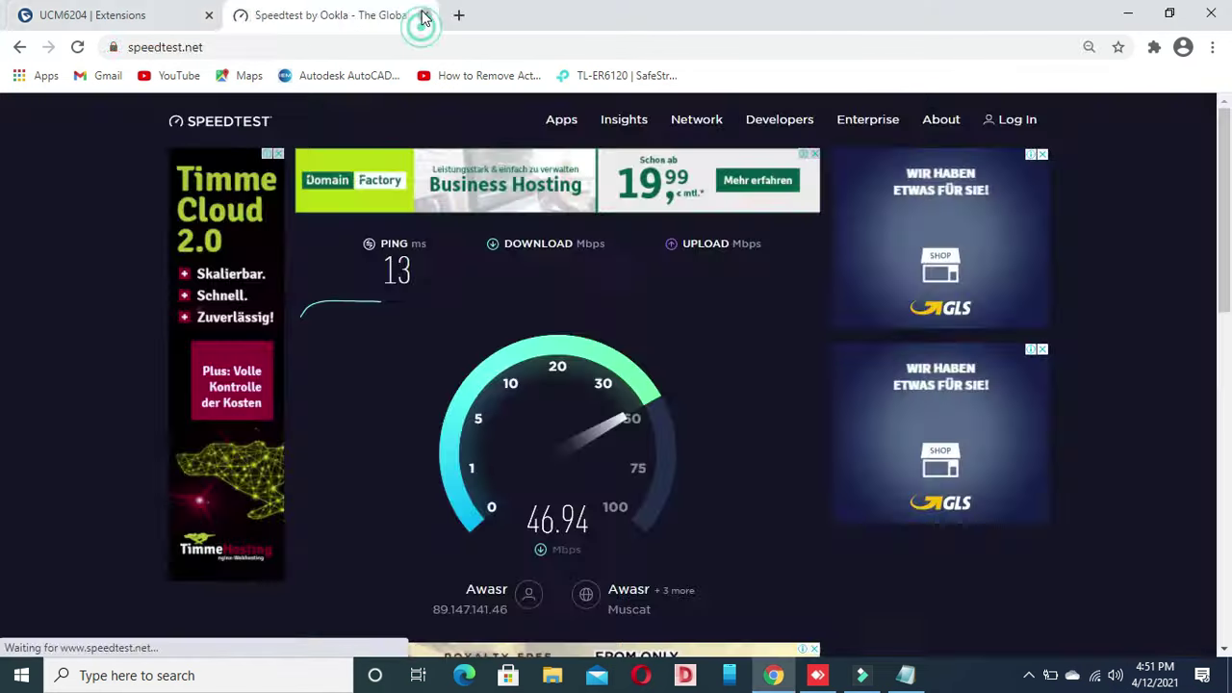
left_click(424, 15)
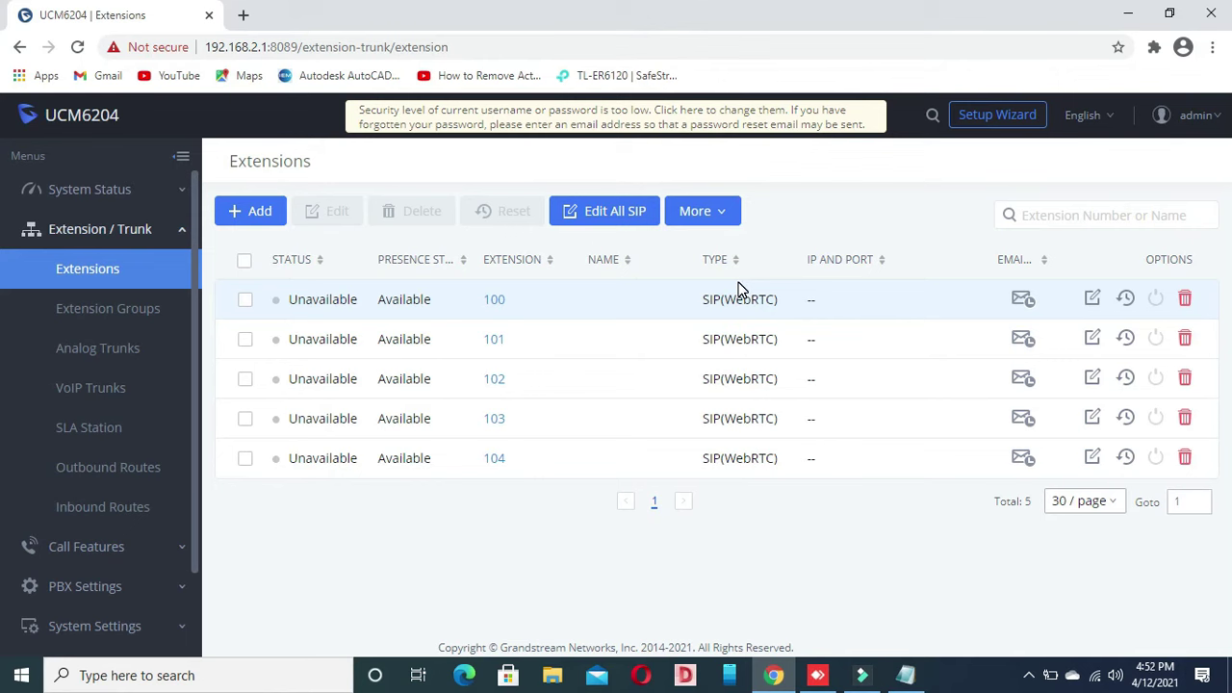
Step: Review the analog trunks and extension groups, and return to the extensions list
left_click(159, 312)
left_click(96, 275)
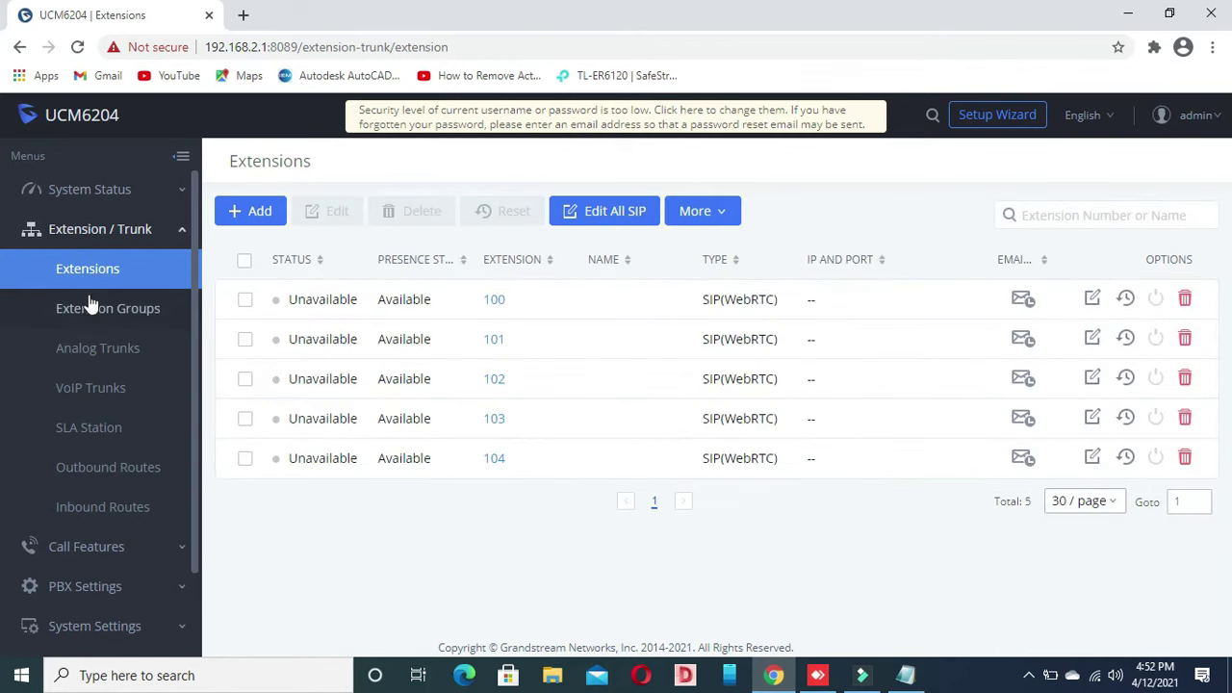
left_click(85, 347)
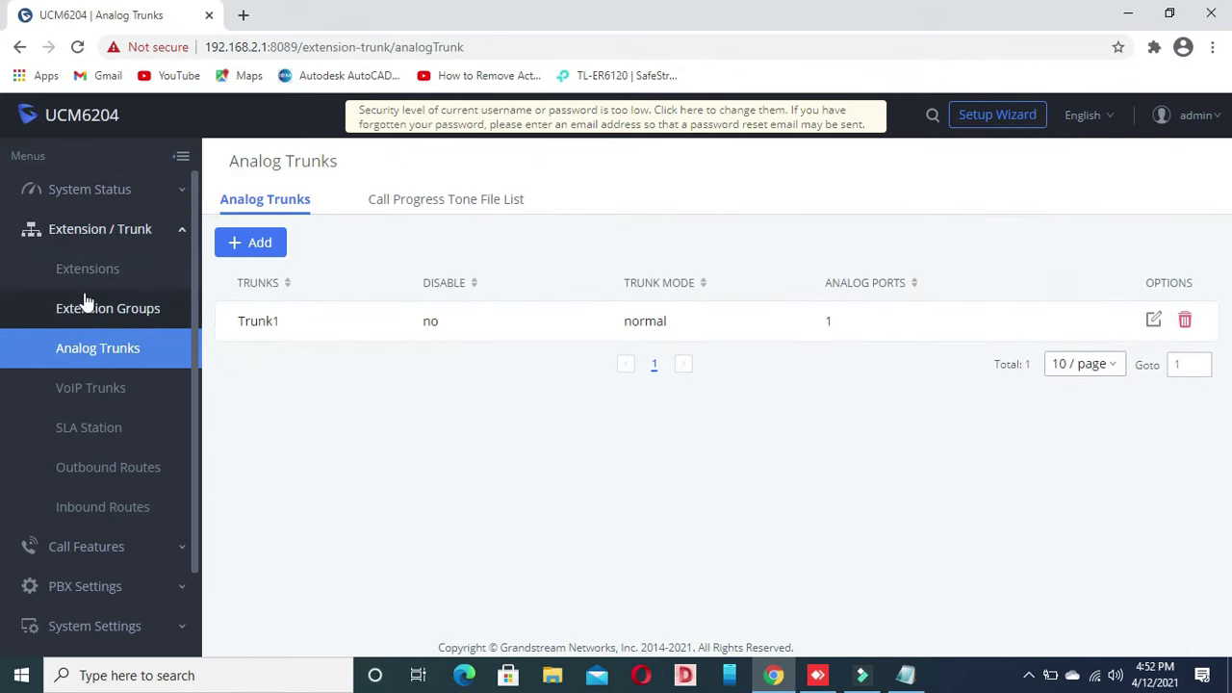
left_click(89, 301)
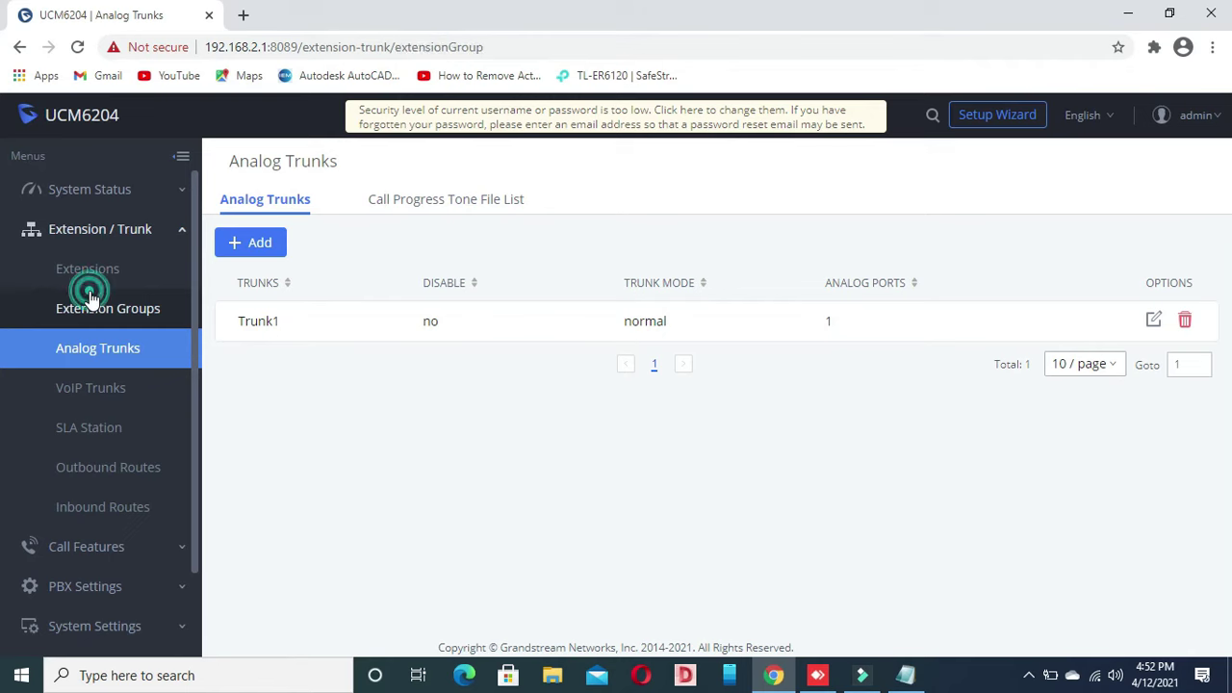
left_click(87, 265)
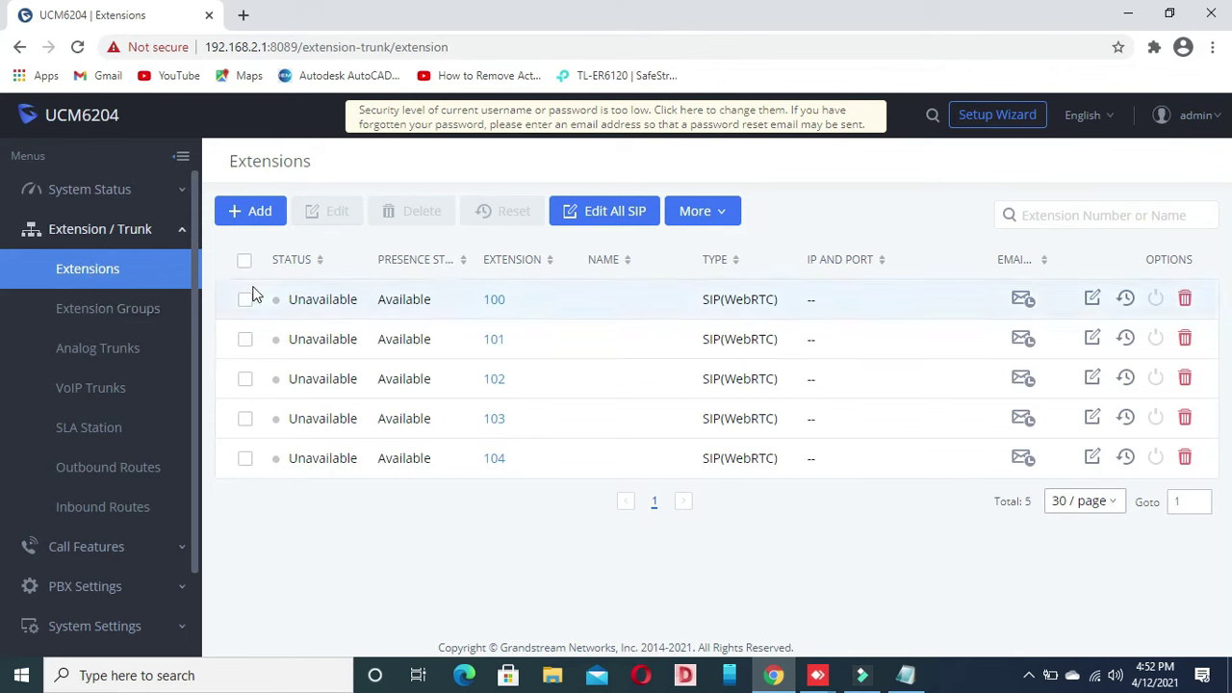
Step: Start a new ring group and add extensions 100 and 101 as its members
scroll(133, 405, "down", 2)
left_click(140, 446)
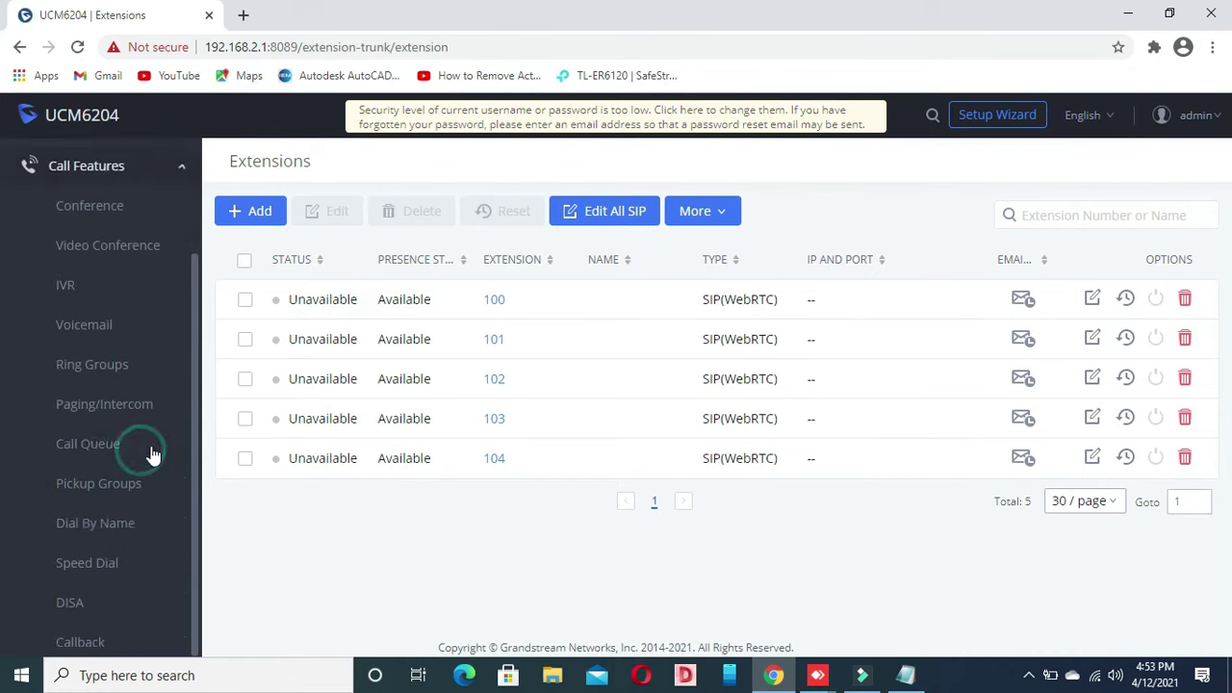
scroll(154, 451, "down", 2)
left_click(109, 274)
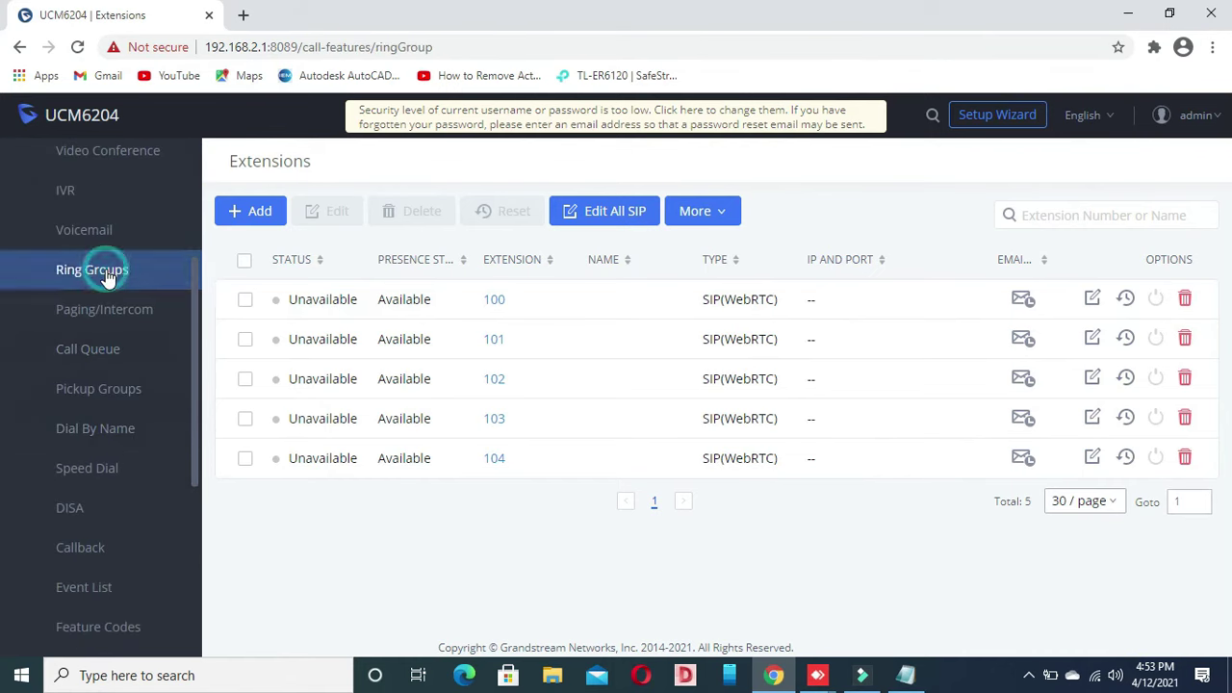
left_click(278, 221)
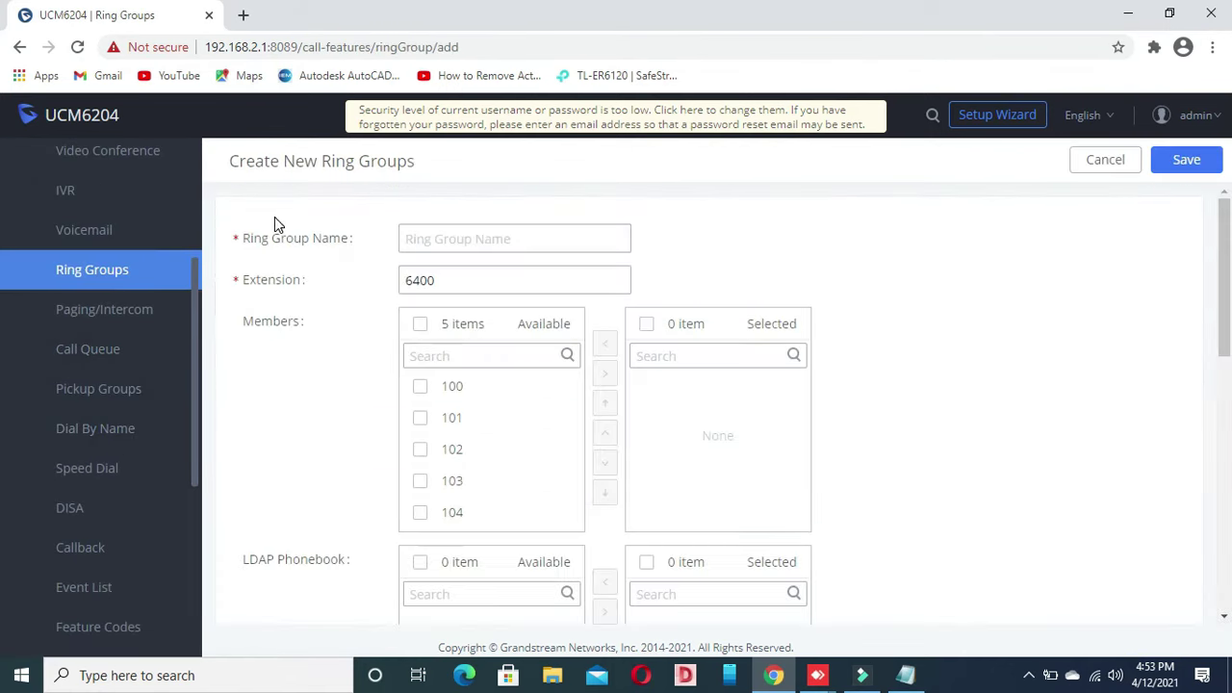
left_click(420, 386)
left_click(501, 417)
scroll(962, 394, "down", 2)
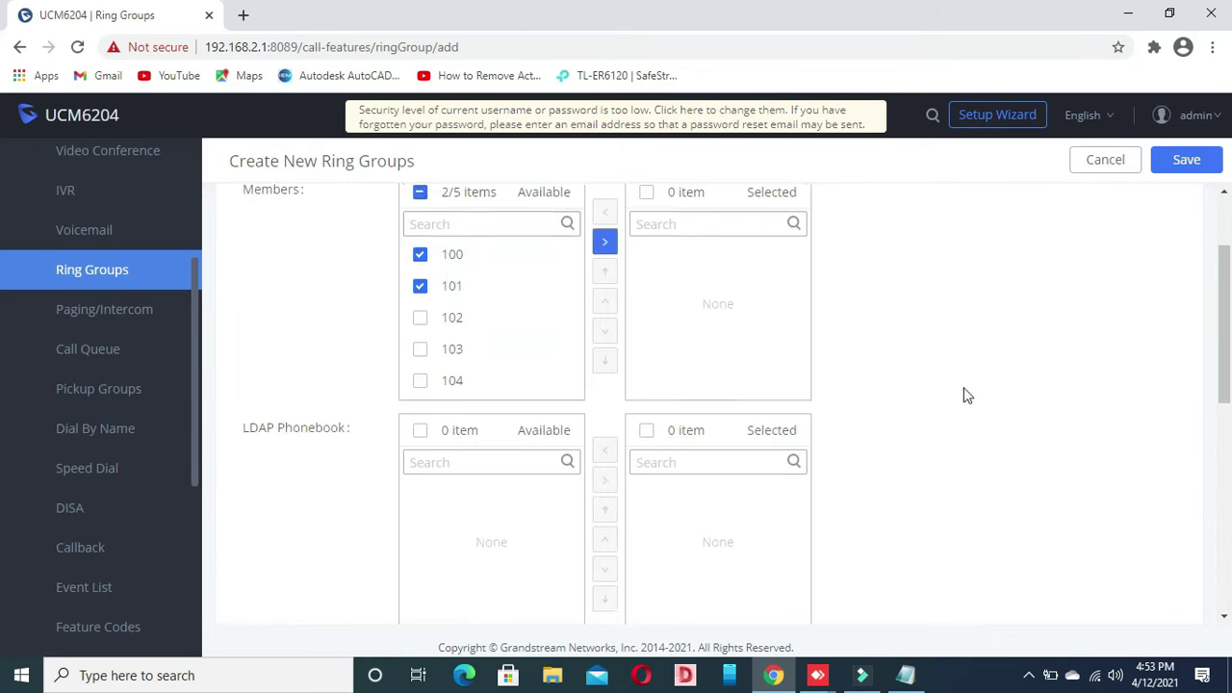
scroll(607, 343, "up", 1)
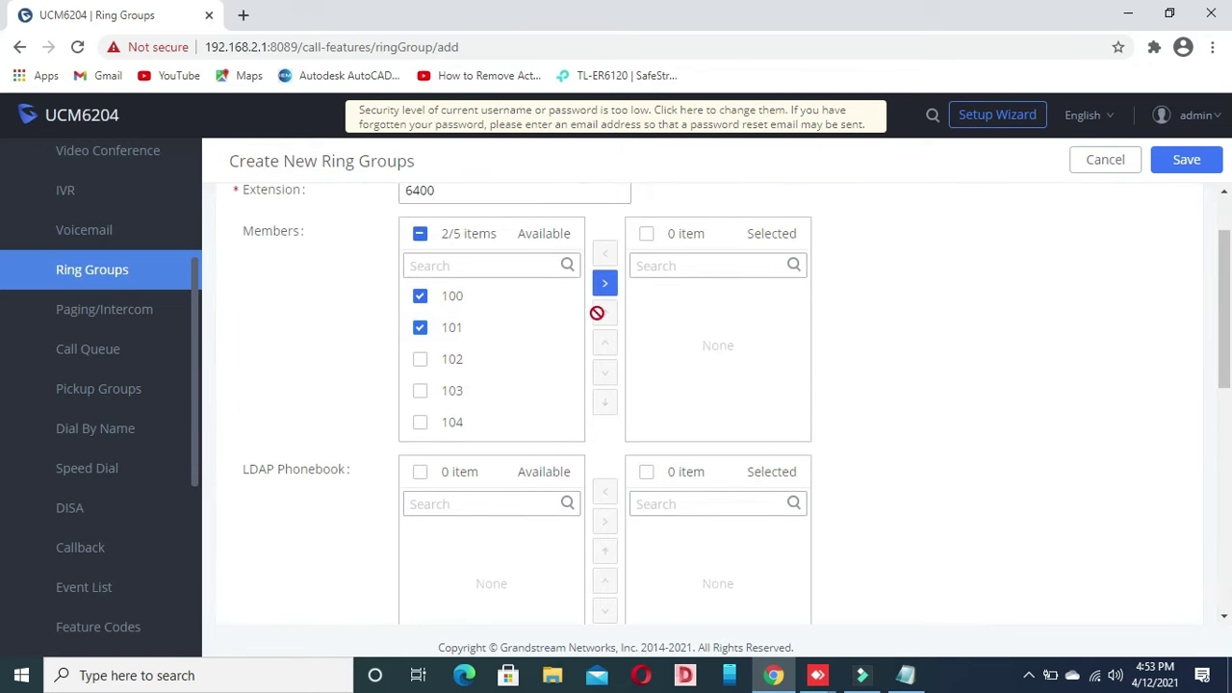
left_click(606, 284)
scroll(974, 365, "down", 4)
scroll(1034, 355, "up", 5)
Step: Name the ring group ring1, save it and apply the changes
left_click(566, 251)
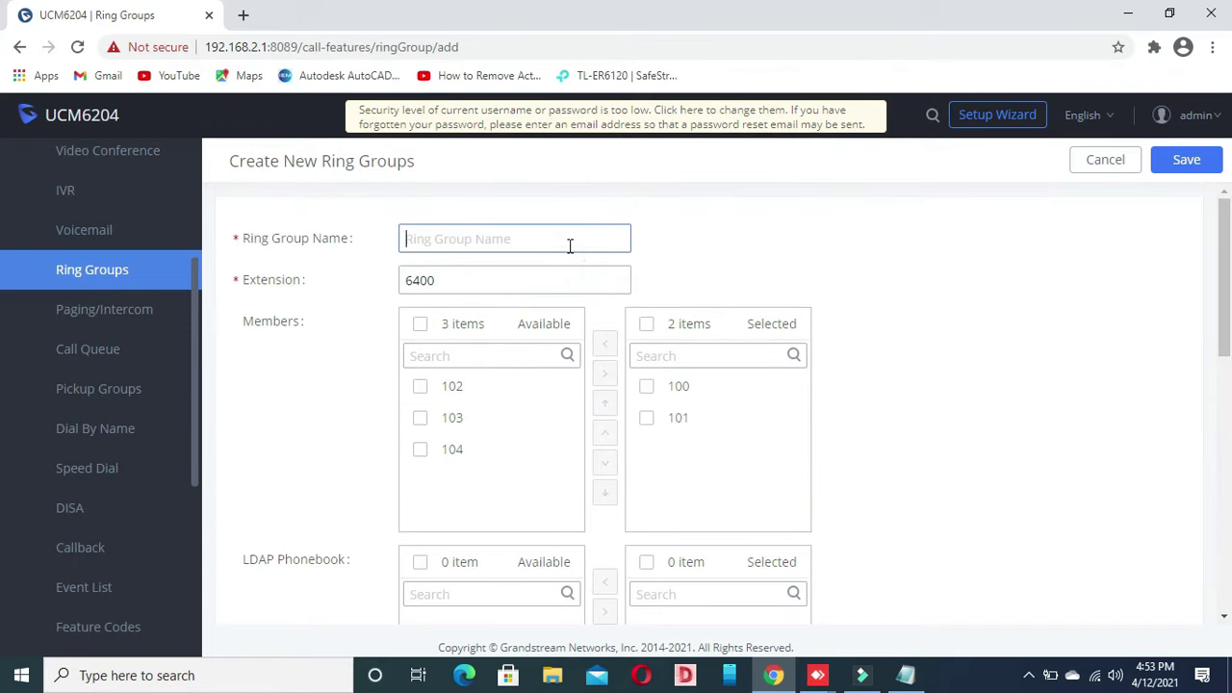
type("ring1")
left_click(1185, 160)
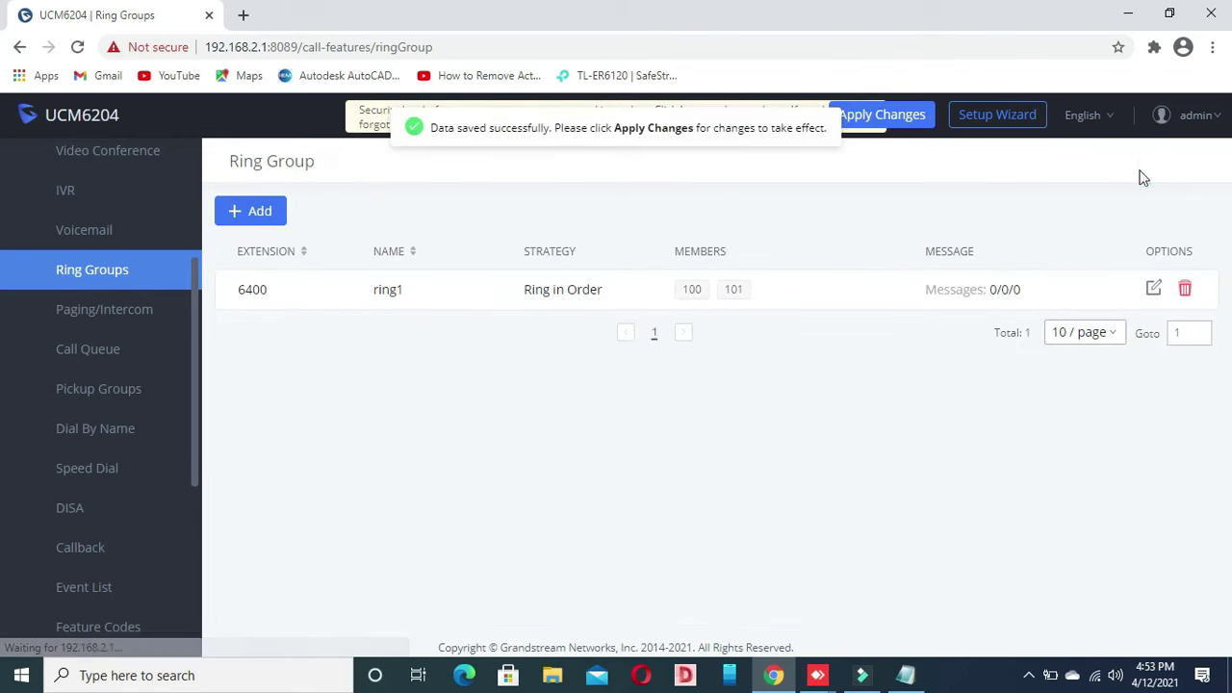
left_click(847, 104)
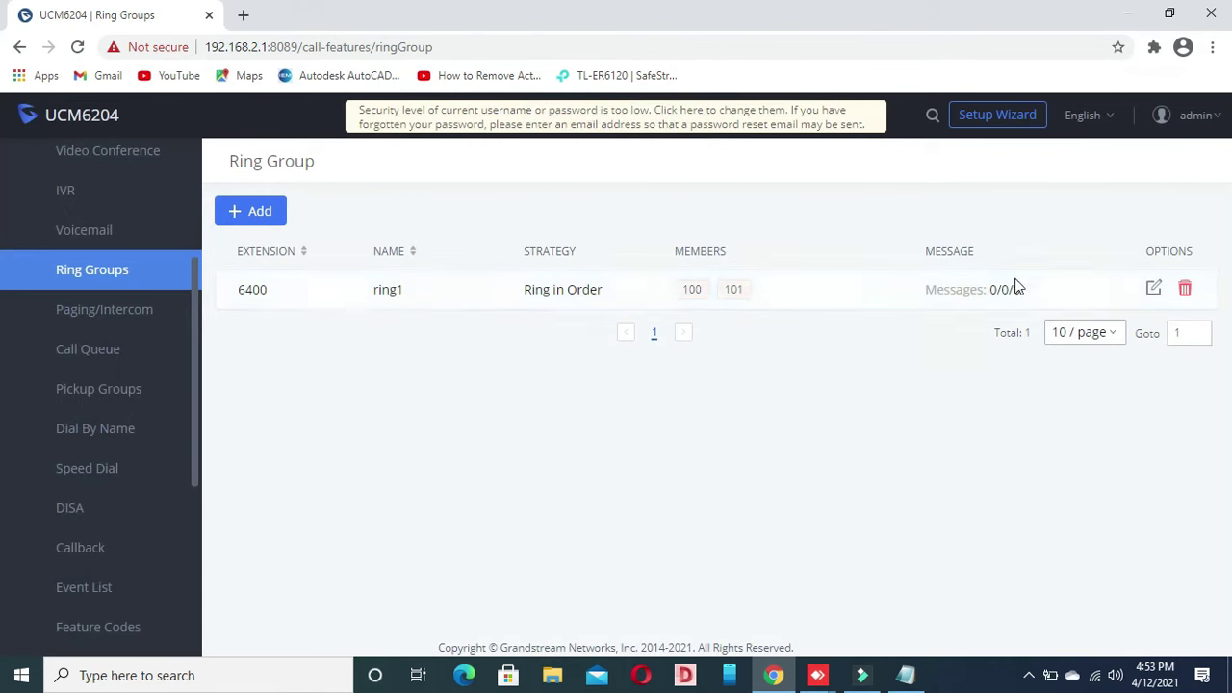
Step: Review the paging/intercom groups, call queues, ring groups and voicemail settings
left_click(110, 311)
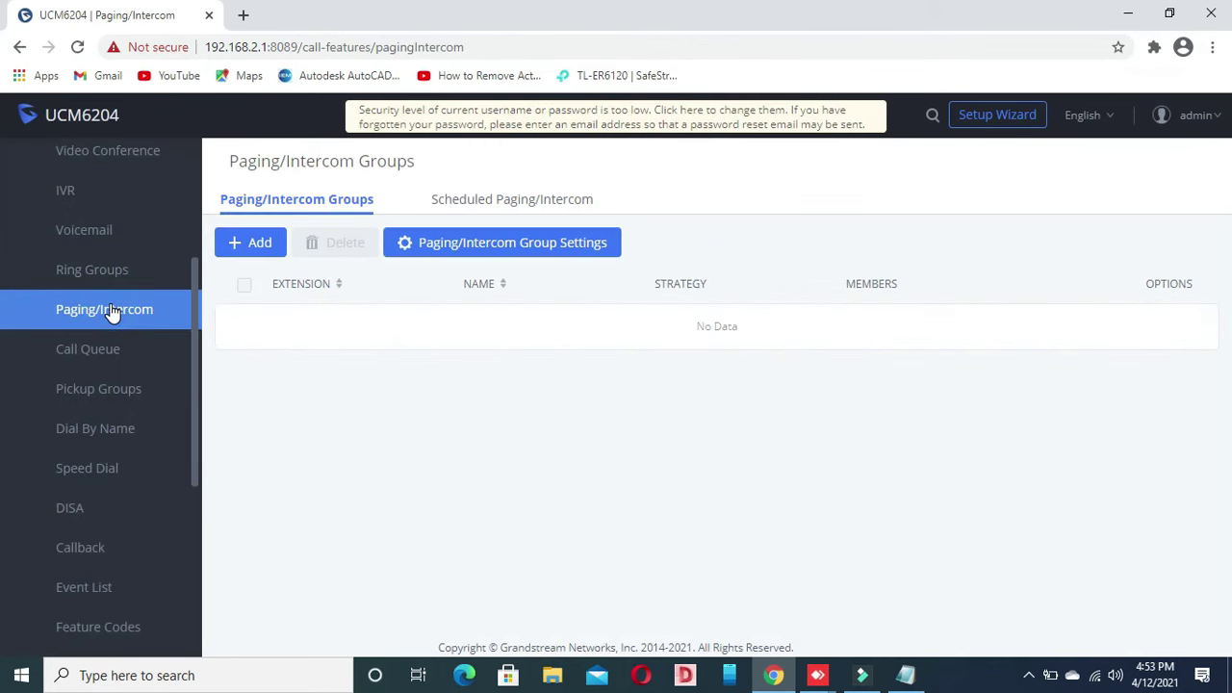
left_click(115, 346)
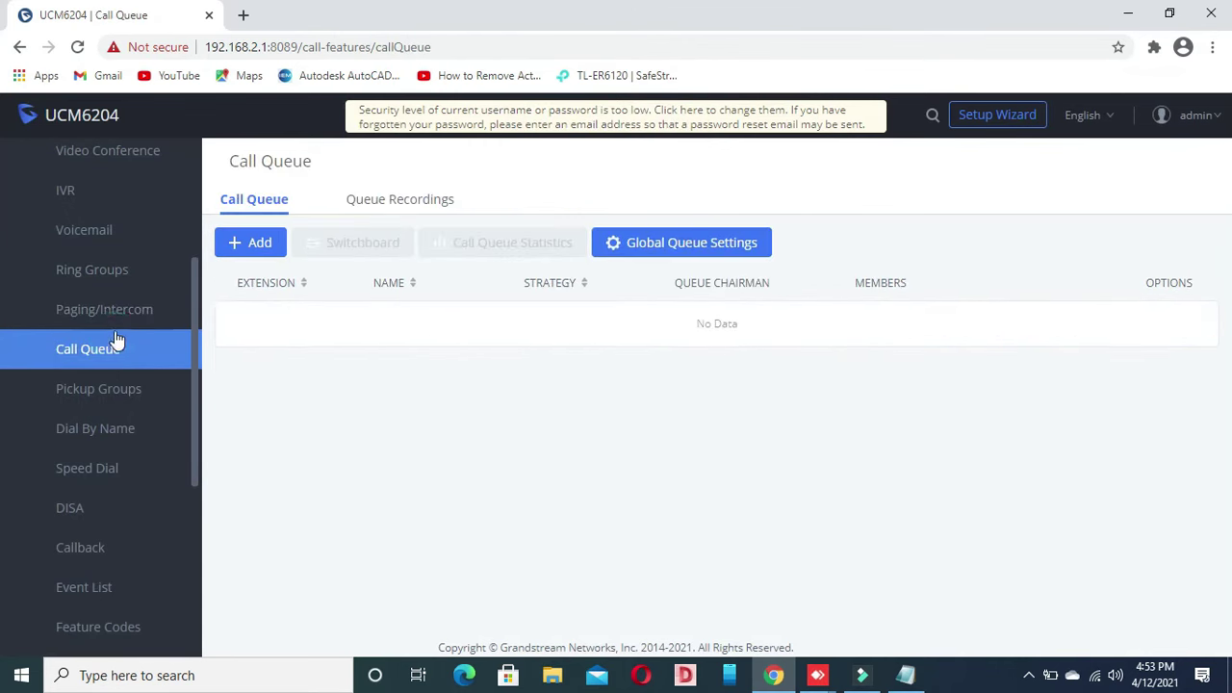
left_click(114, 304)
left_click(113, 274)
left_click(115, 241)
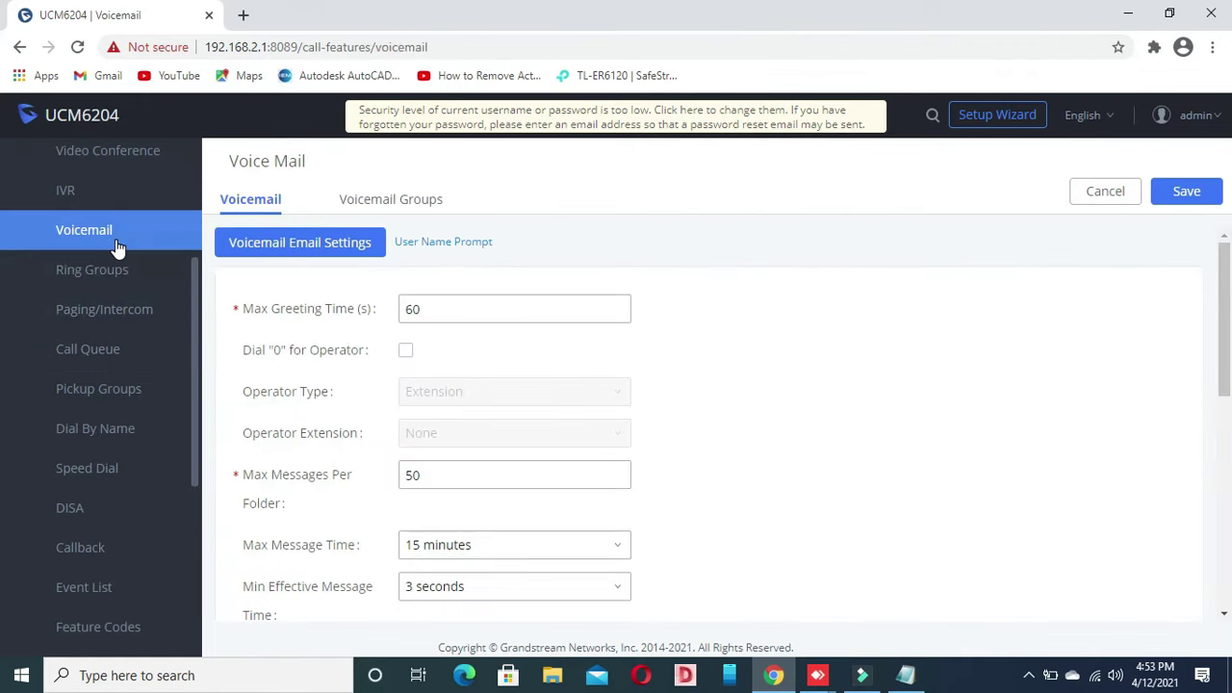
scroll(90, 266, "up", 3)
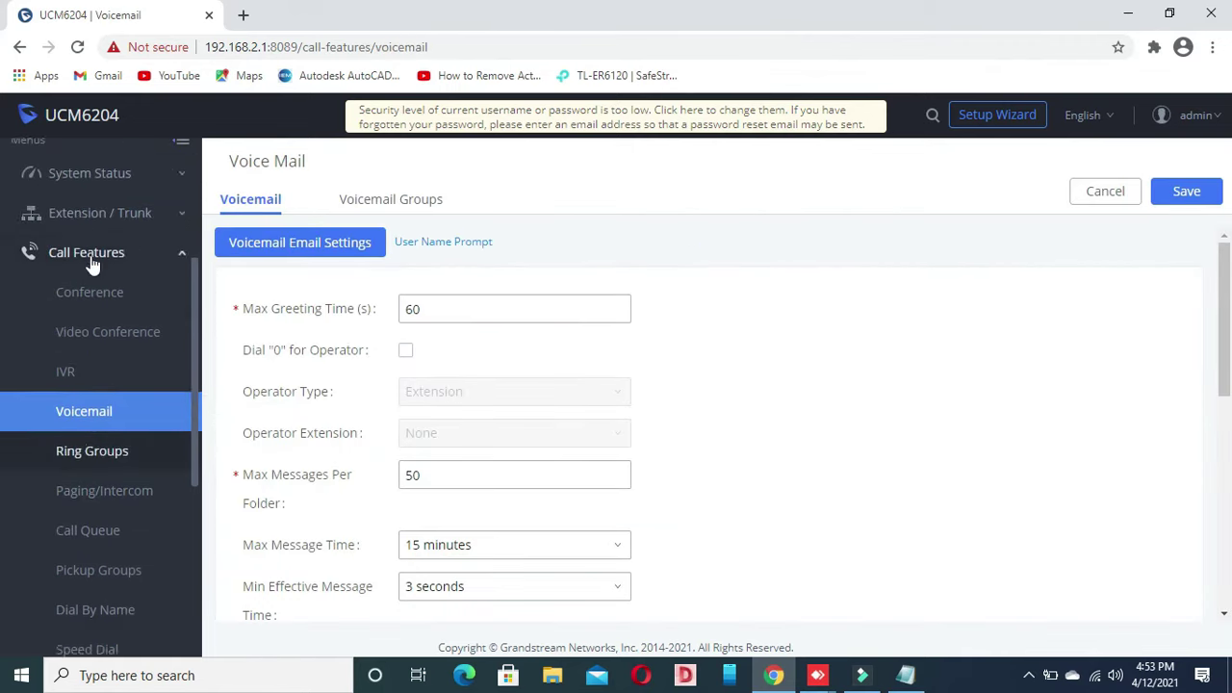
Step: Create an inbound rule for the analog trunk Trunk1 with ring group ring1 as default destination, save it and apply the changes
left_click(96, 231)
left_click(115, 507)
left_click(250, 223)
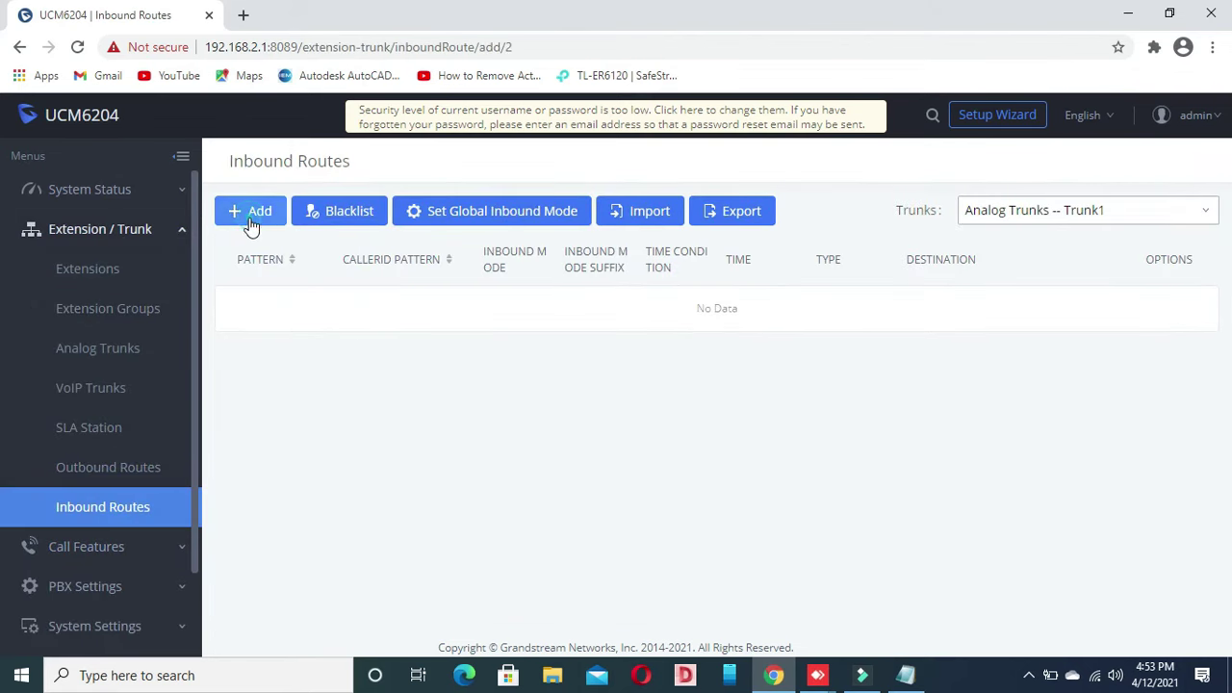
scroll(636, 333, "down", 4)
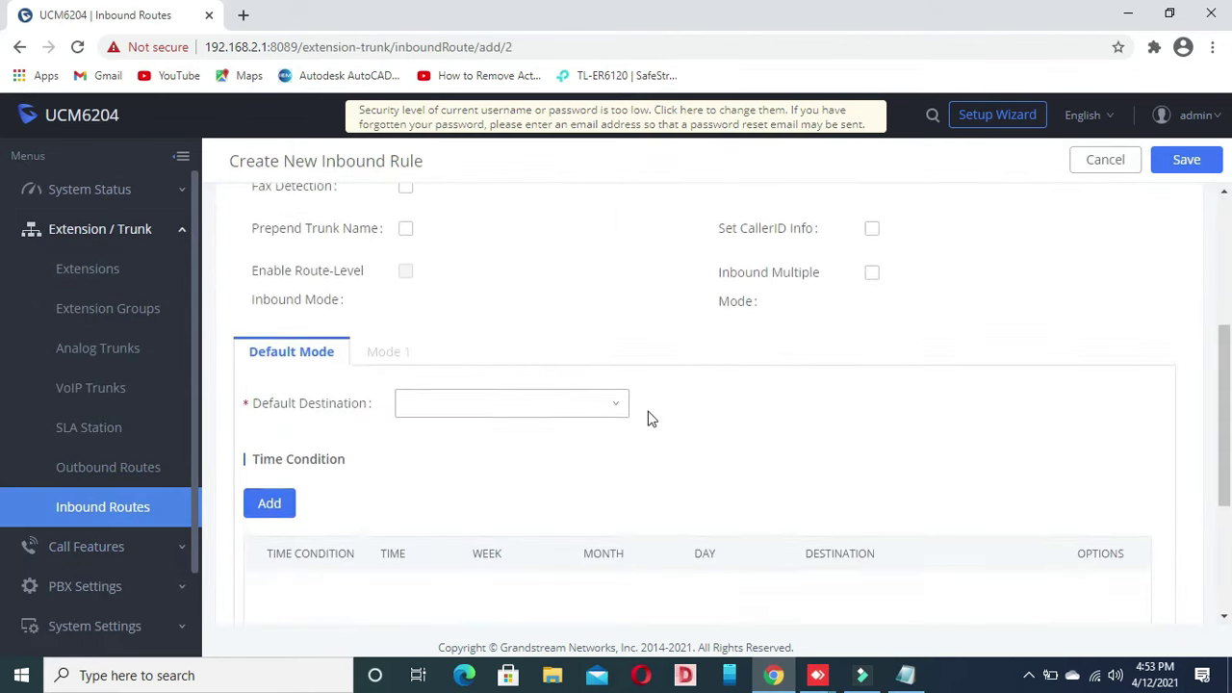
left_click(492, 352)
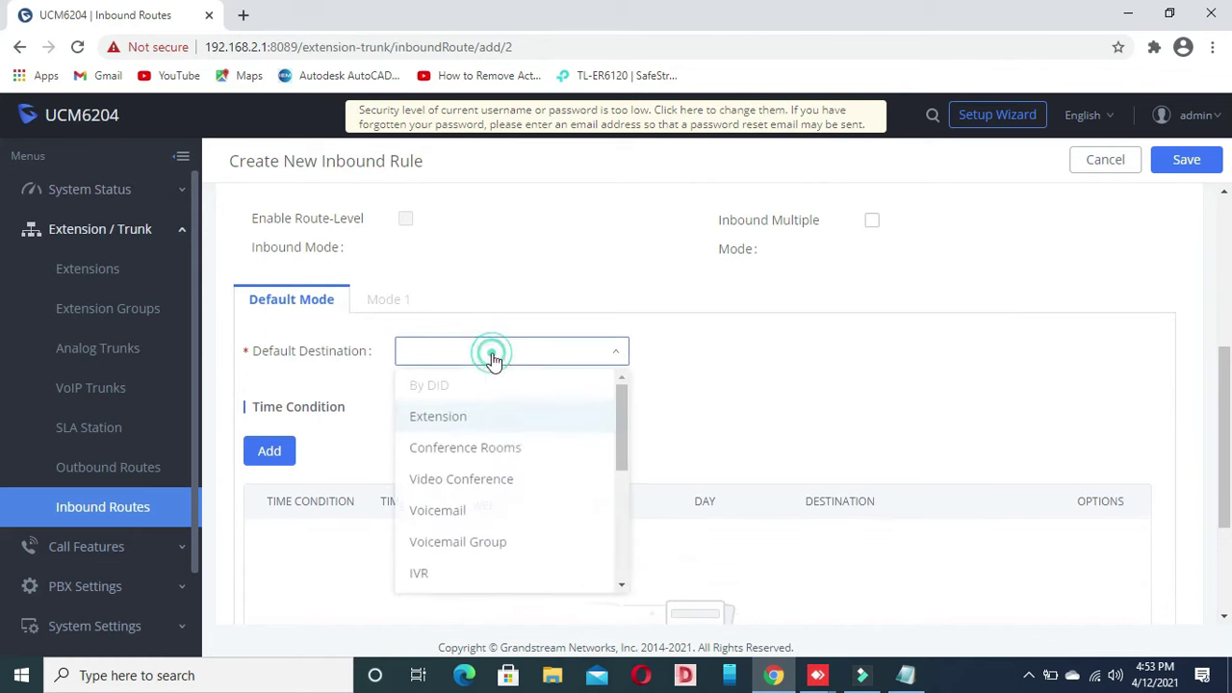
scroll(495, 508, "down", 2)
left_click(492, 507)
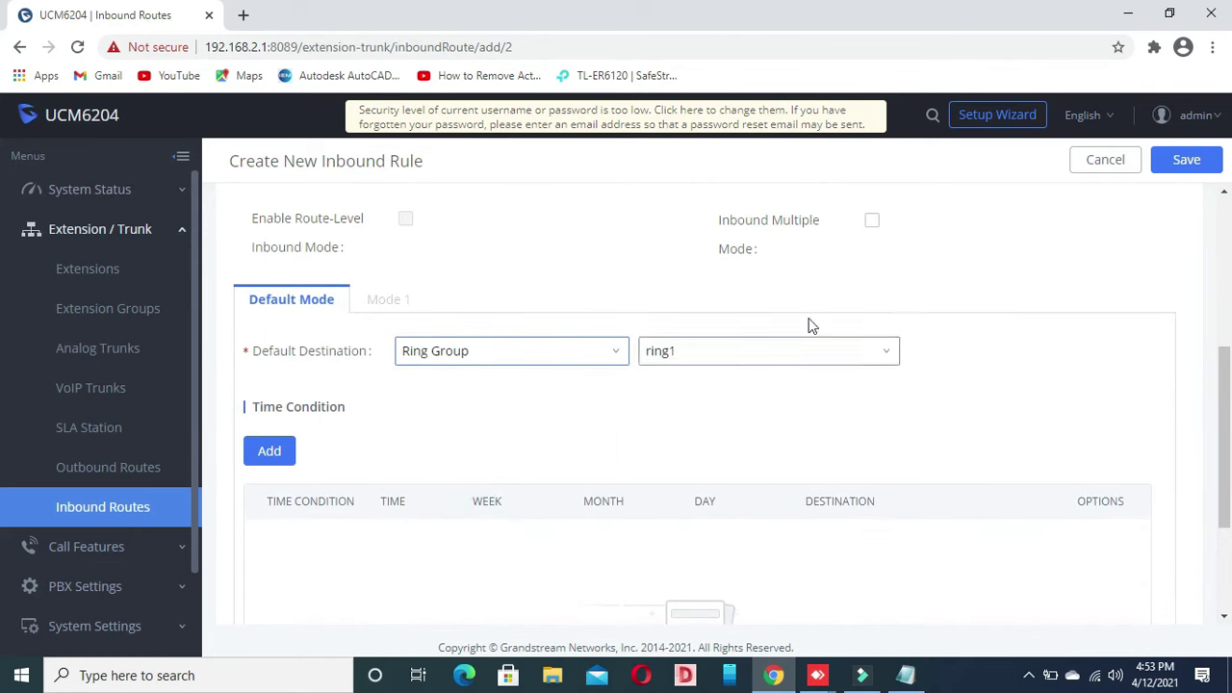
left_click(1186, 160)
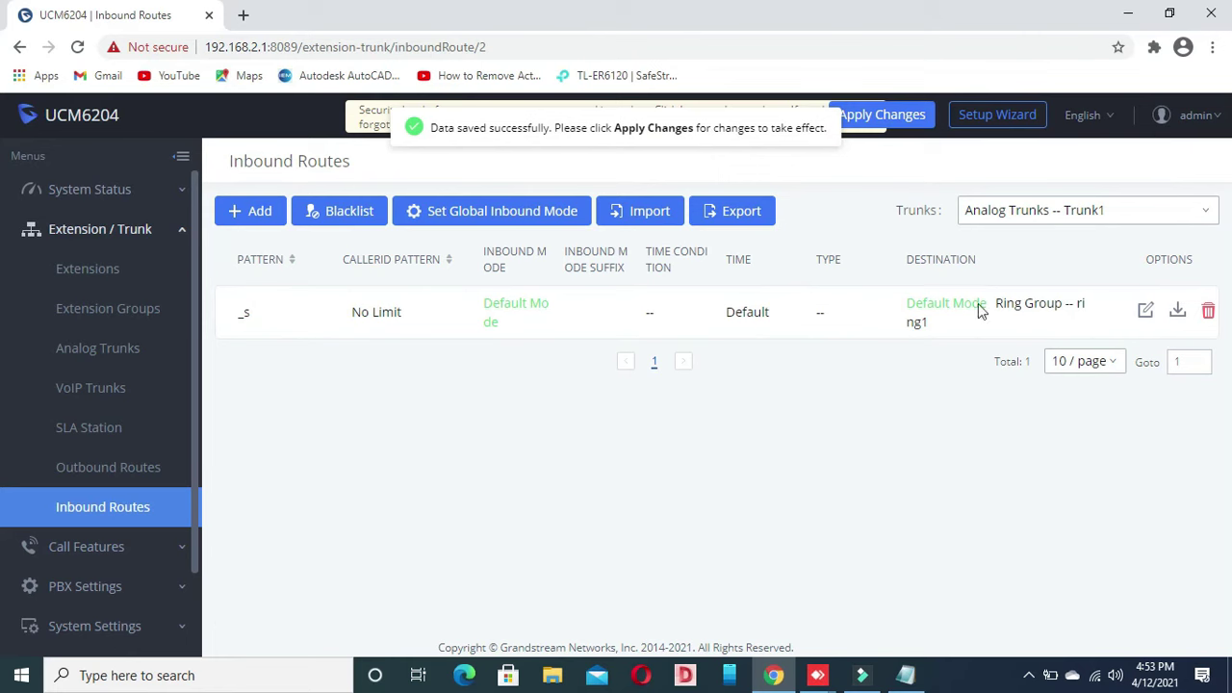
left_click(878, 113)
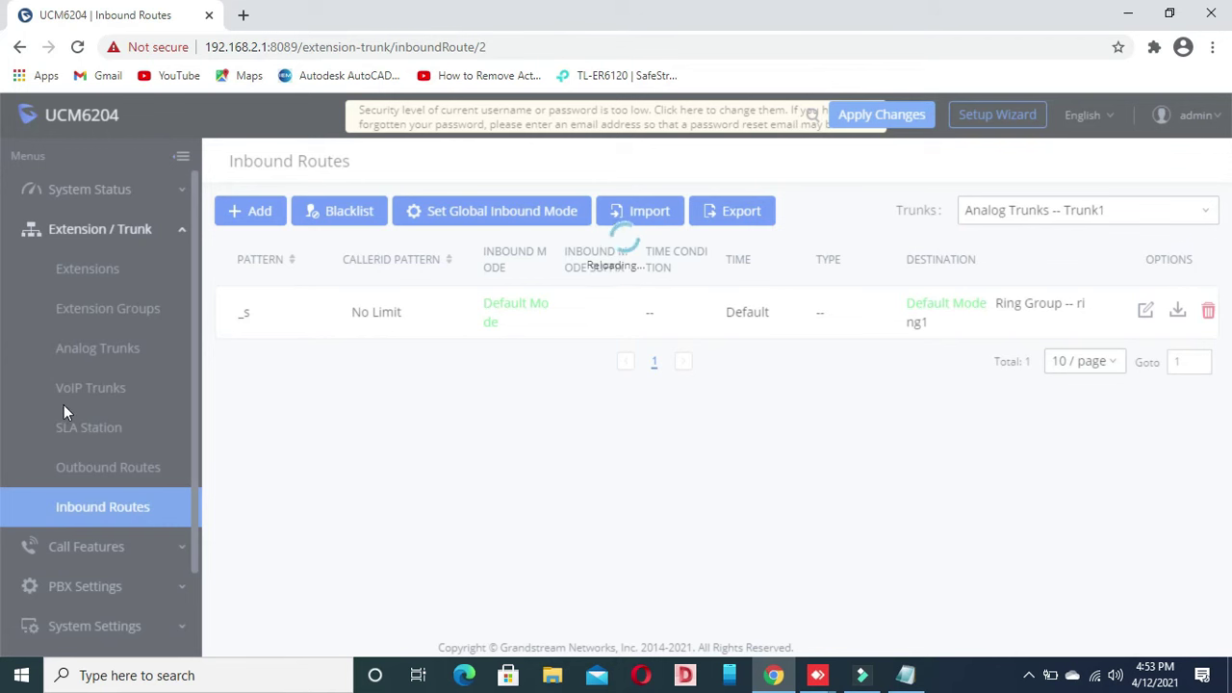
Step: In Zero Config, enable Account 1 with extension 100 and Line 1 for the phone at 192.168.2.103, save and send it the updated settings
scroll(57, 433, "down", 2)
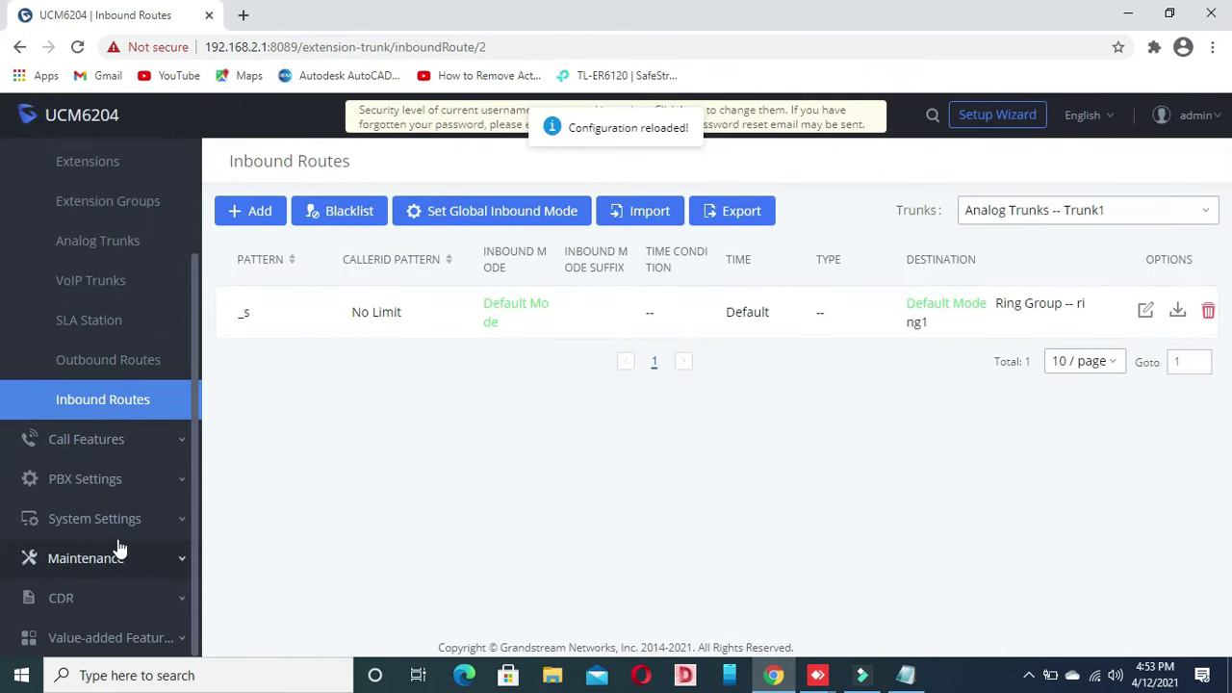
left_click(106, 637)
left_click(102, 409)
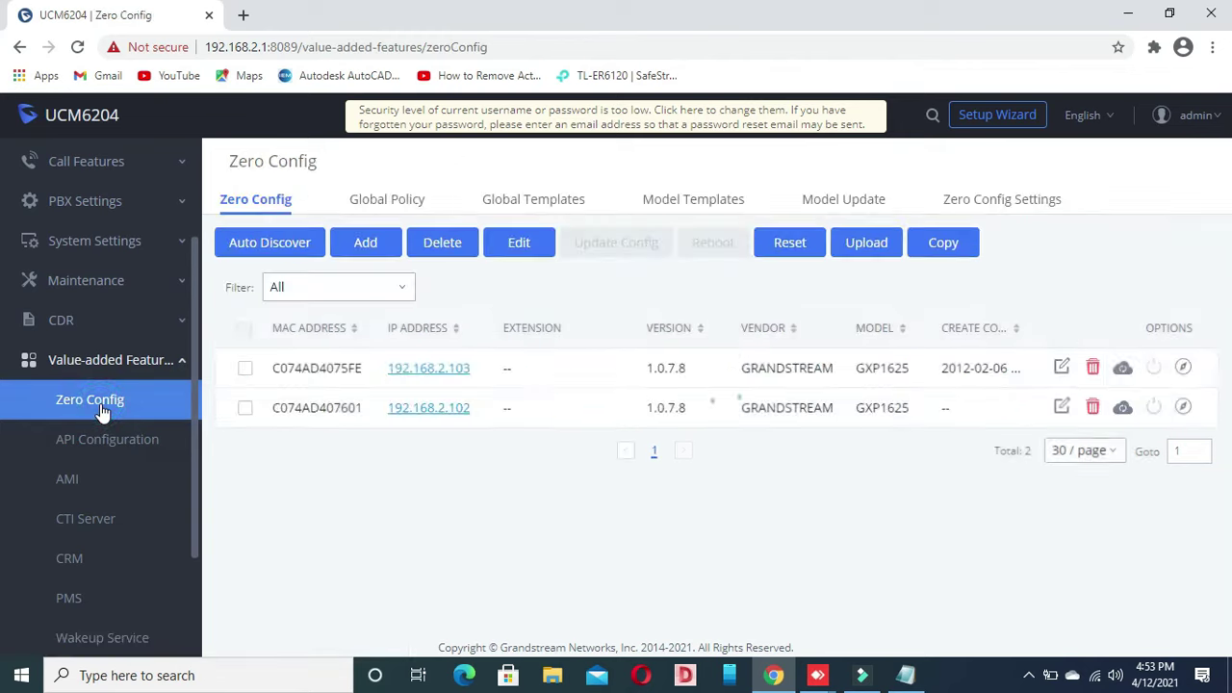
left_click(244, 368)
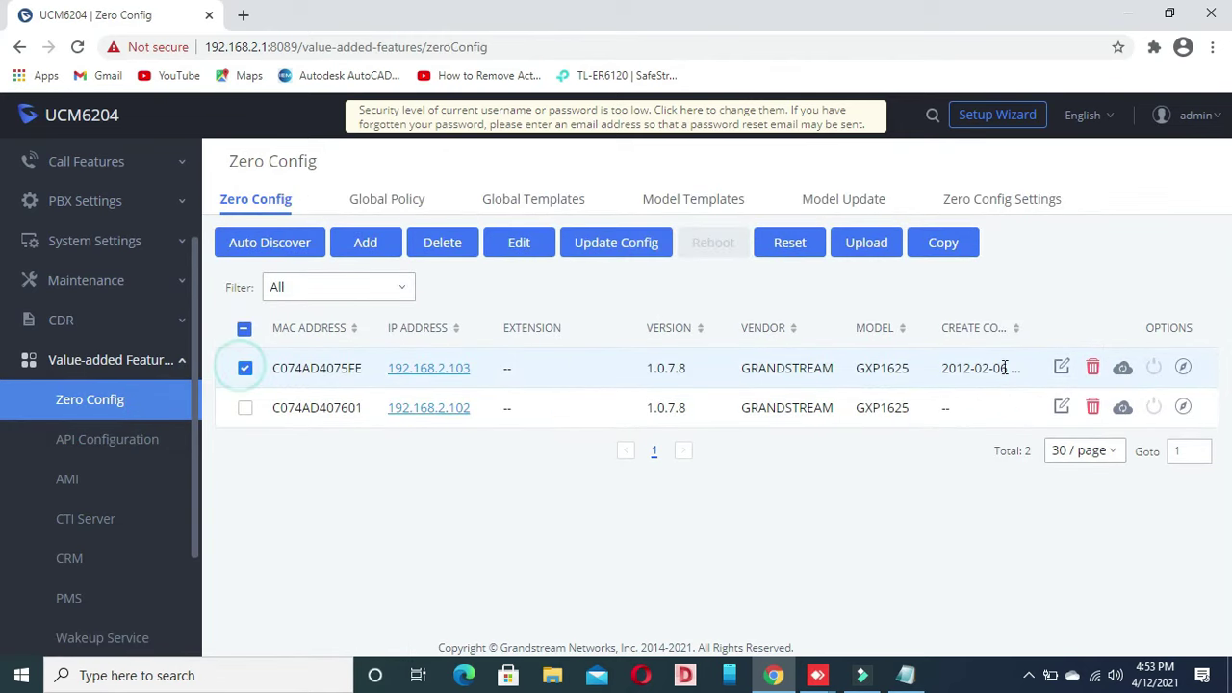
left_click(1061, 367)
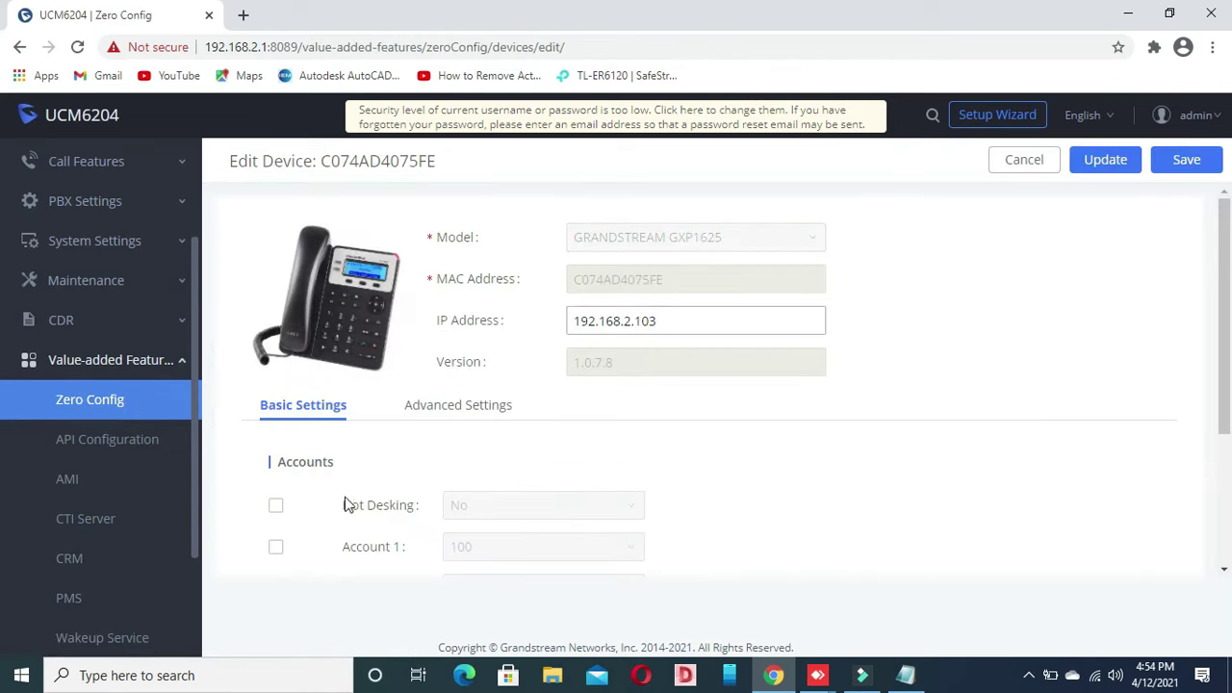
left_click(276, 545)
scroll(527, 503, "down", 2)
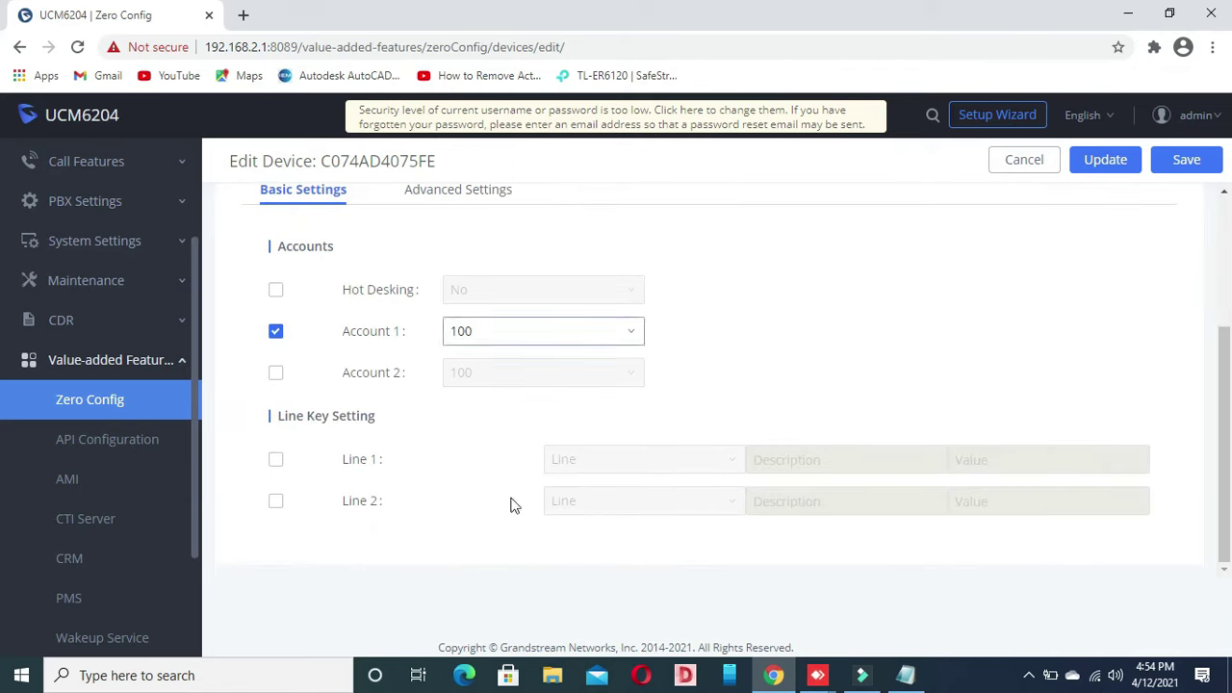
left_click(275, 459)
left_click(1158, 162)
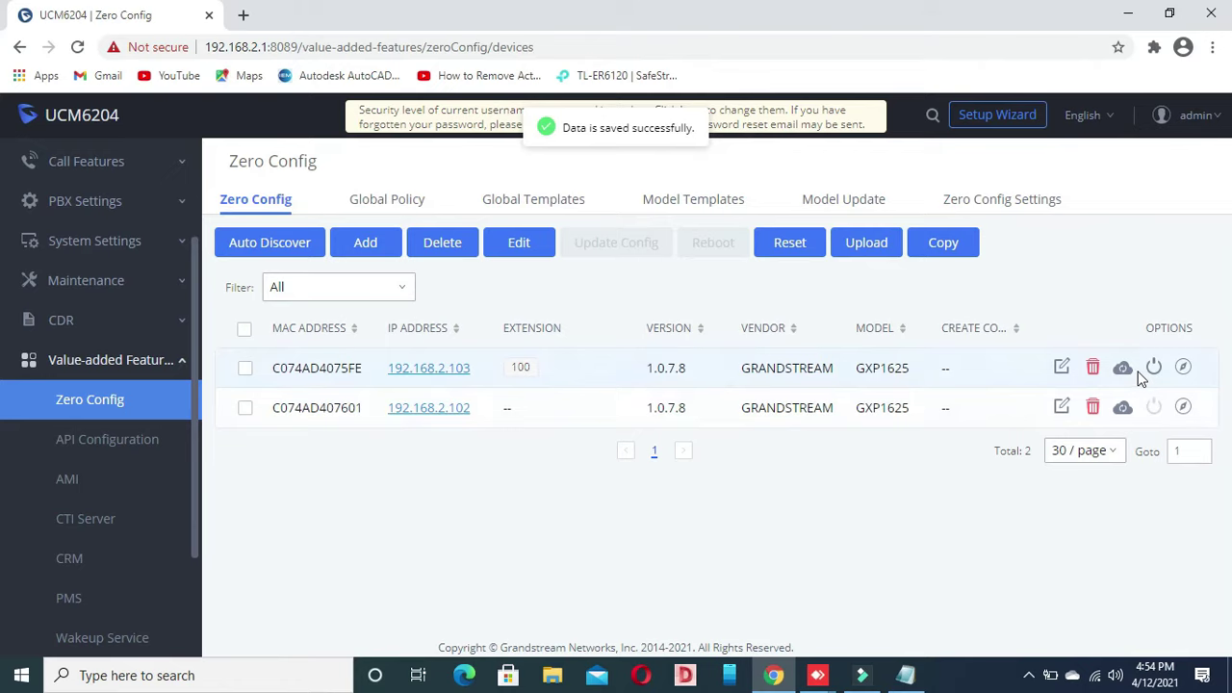
left_click(1122, 368)
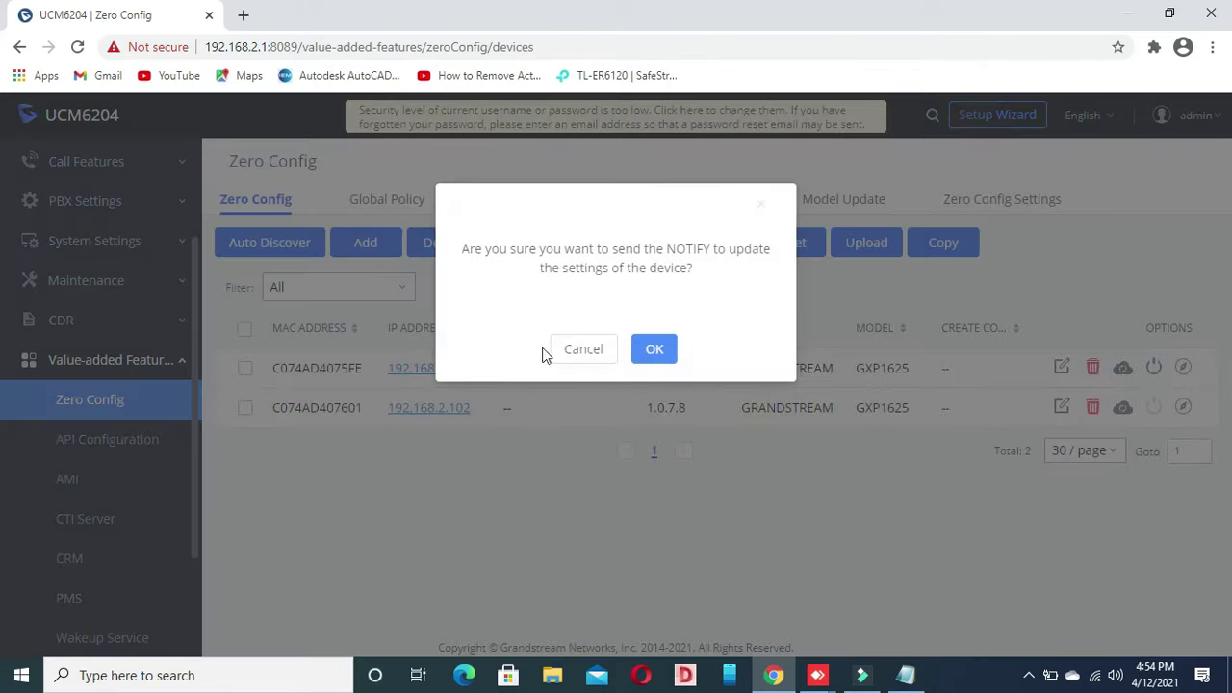
left_click(653, 348)
Step: Enable Account 1 with extension 101 and Line 1 for the phone at 192.168.2.102, save and send it the updated settings
left_click(1062, 406)
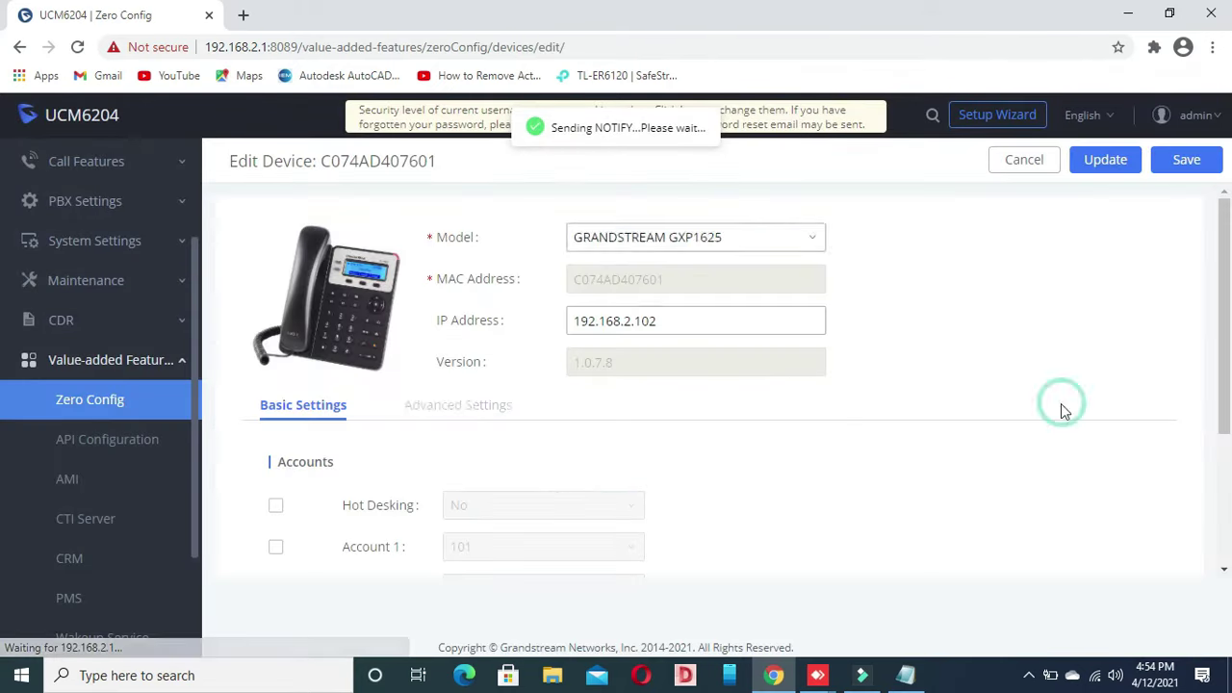
left_click(275, 546)
scroll(275, 539, "down", 2)
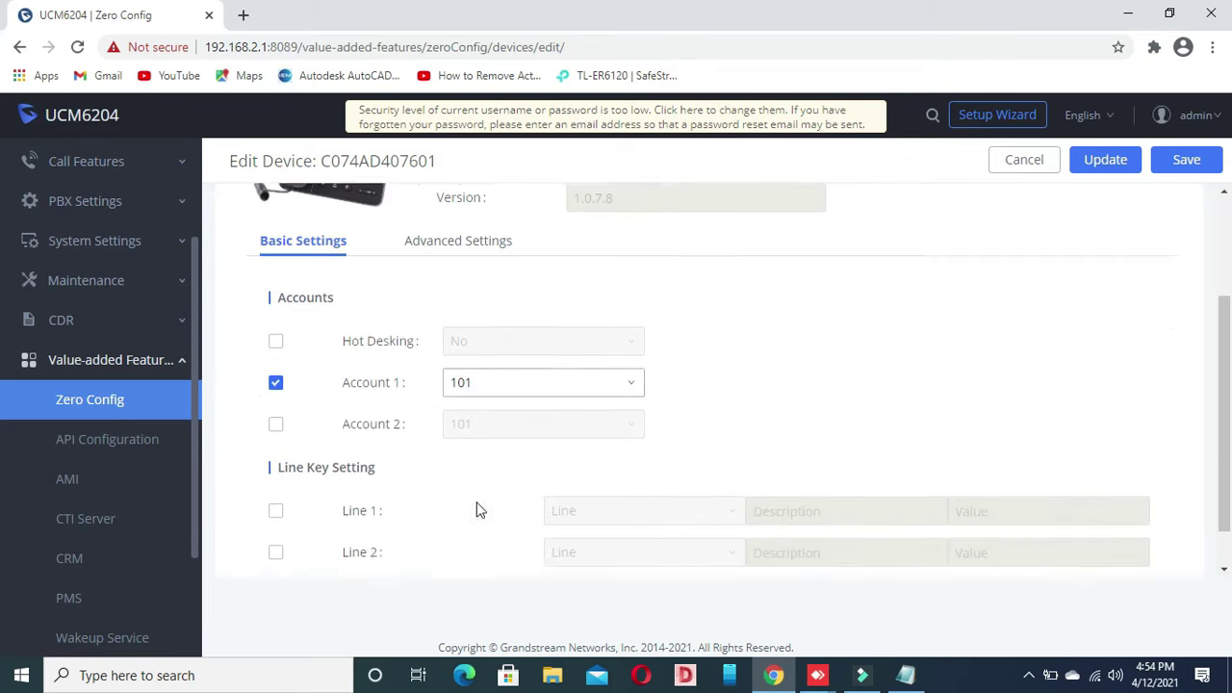
left_click(275, 460)
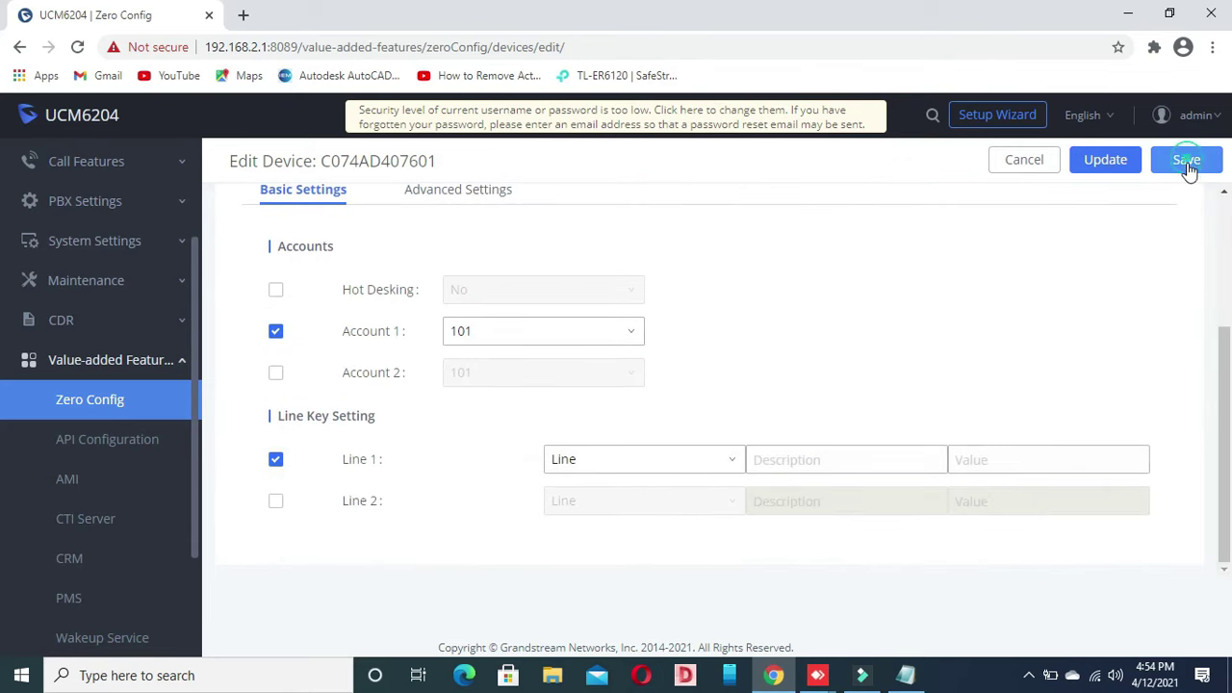
left_click(1186, 160)
left_click(1123, 406)
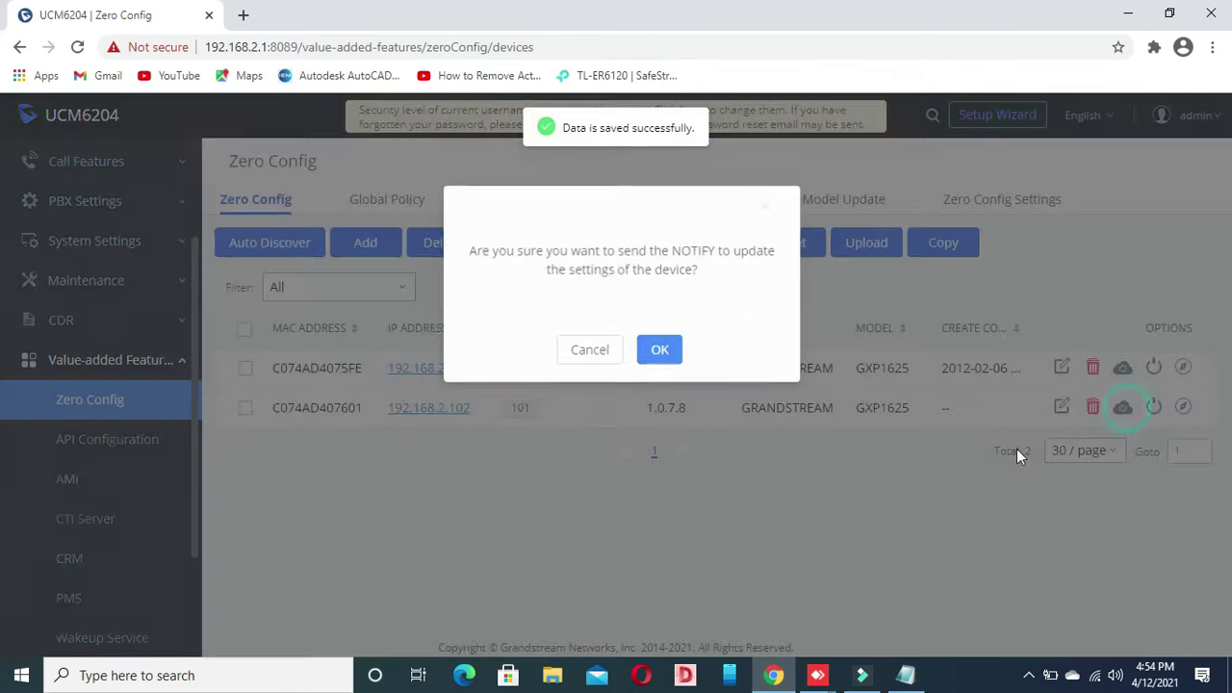
left_click(662, 357)
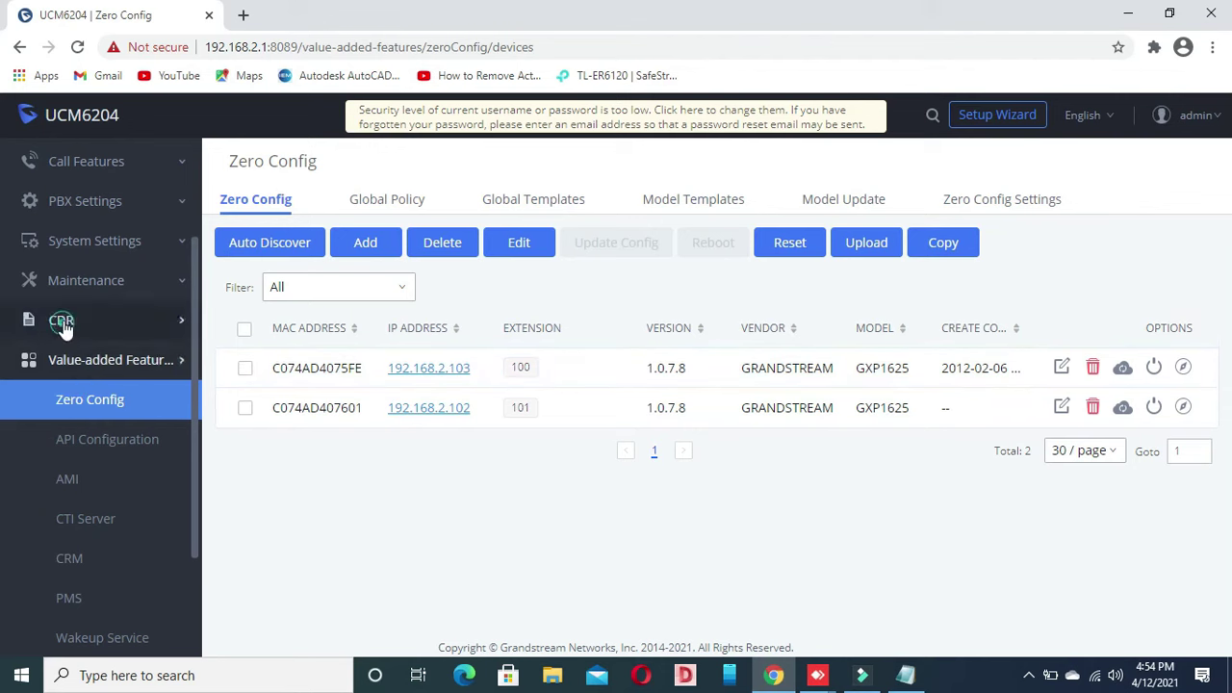
Step: Check the registration status of the extensions, reloading the extensions list several times
left_click(96, 320)
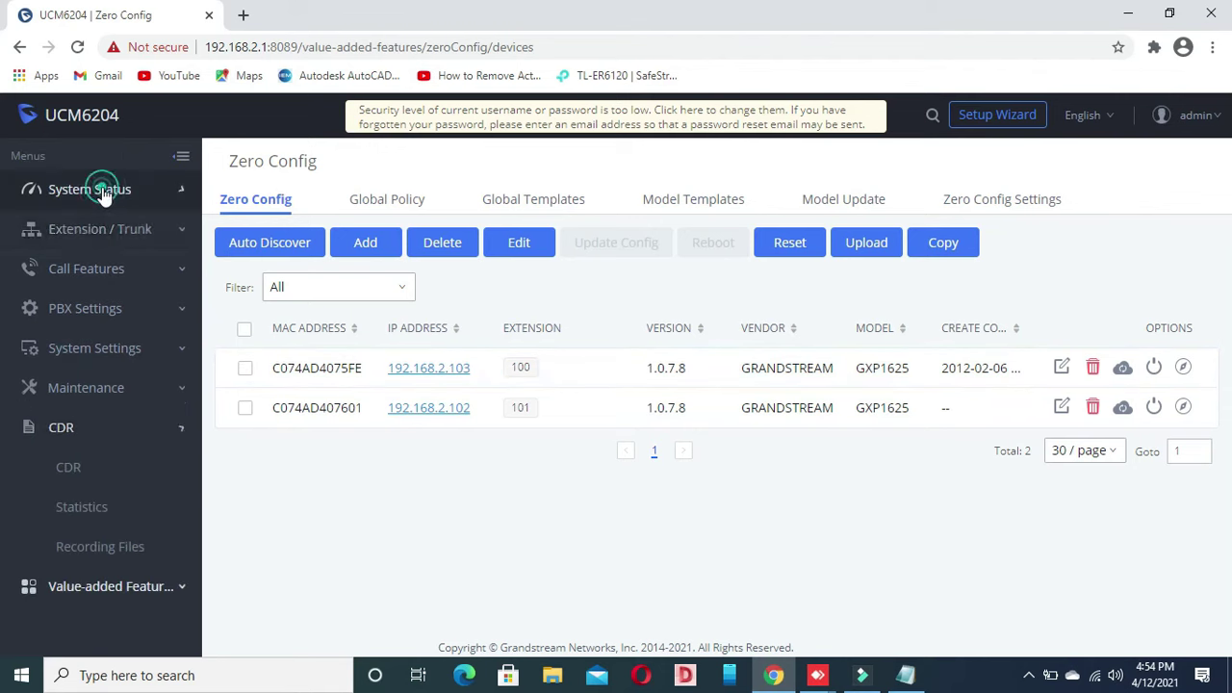
left_click(102, 190)
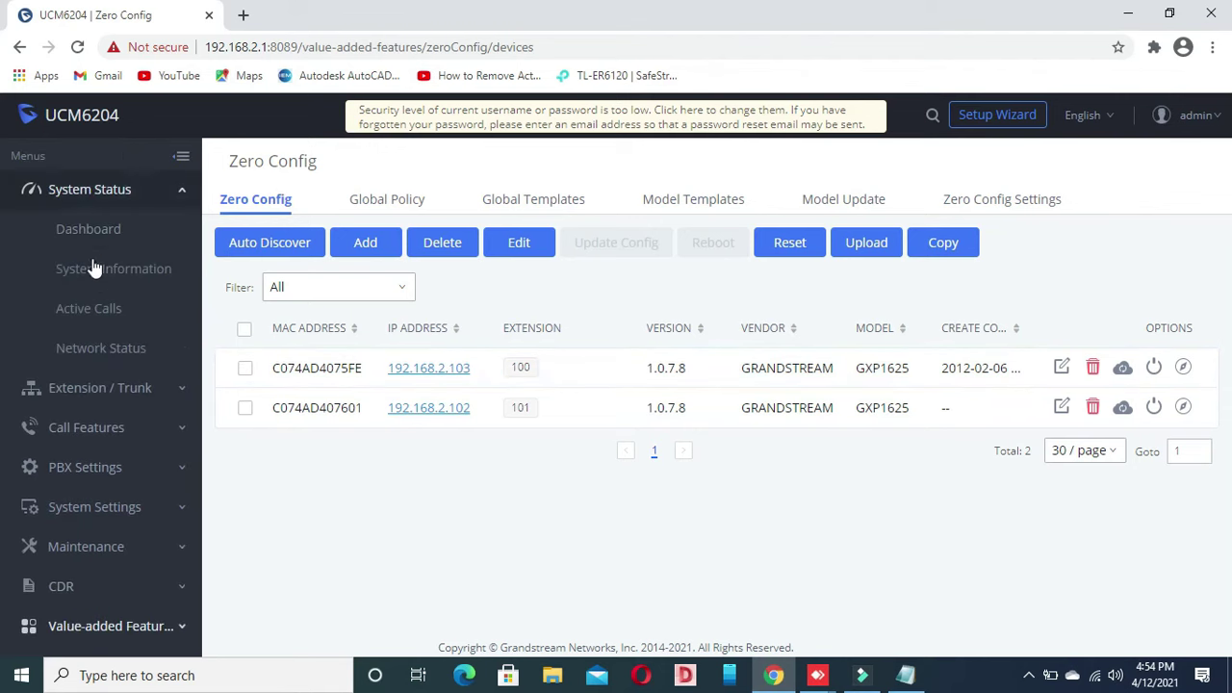
left_click(96, 390)
left_click(104, 261)
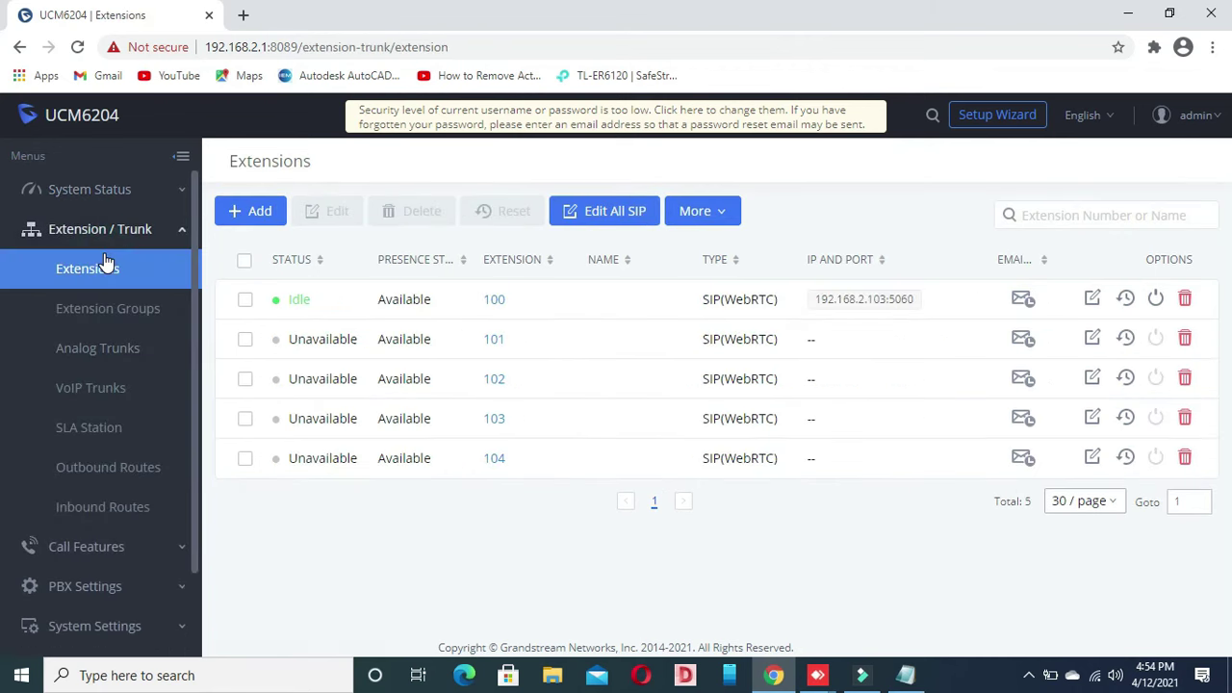
left_click(99, 298)
left_click(104, 264)
left_click(102, 304)
left_click(104, 262)
left_click(102, 296)
left_click(107, 273)
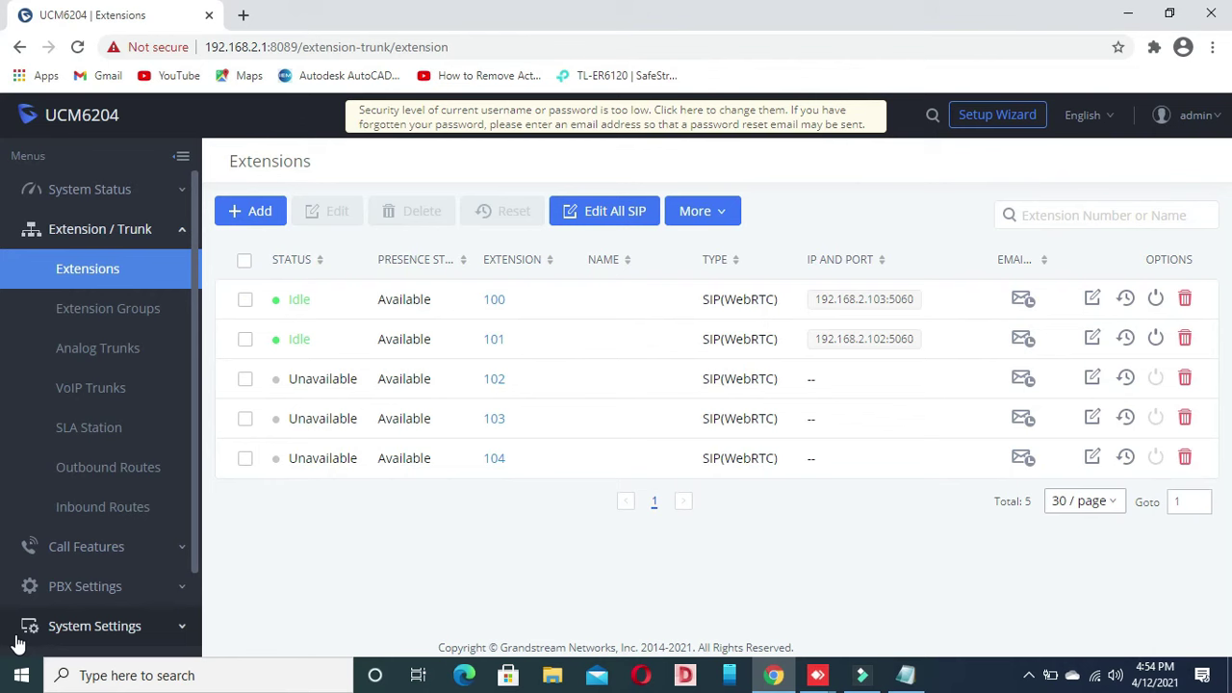
Step: Set the call permission of extension 100 to National and save the extension
left_click(1092, 300)
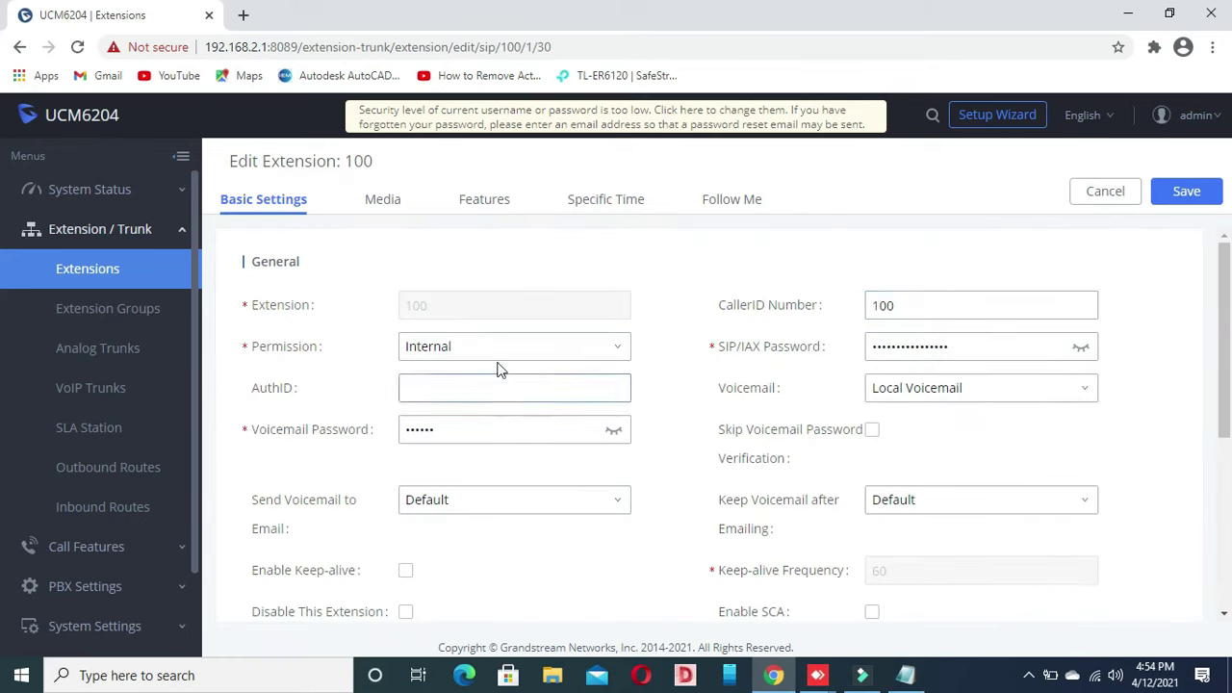
left_click(498, 365)
left_click(467, 445)
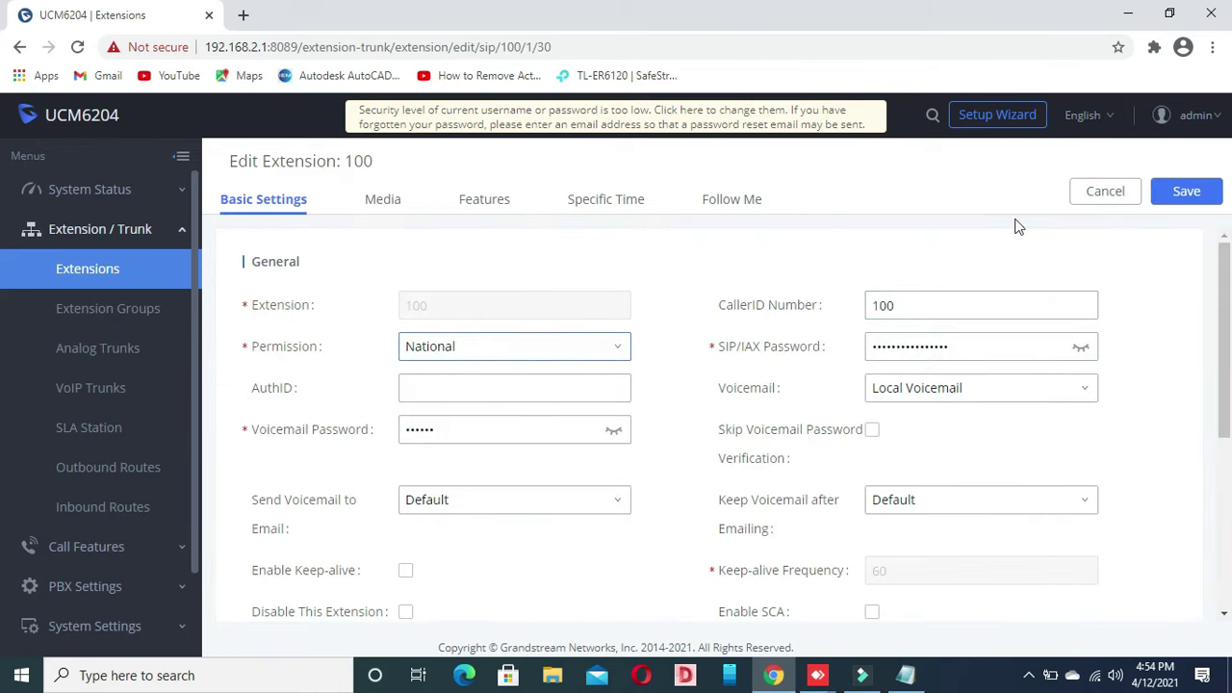
left_click(1192, 203)
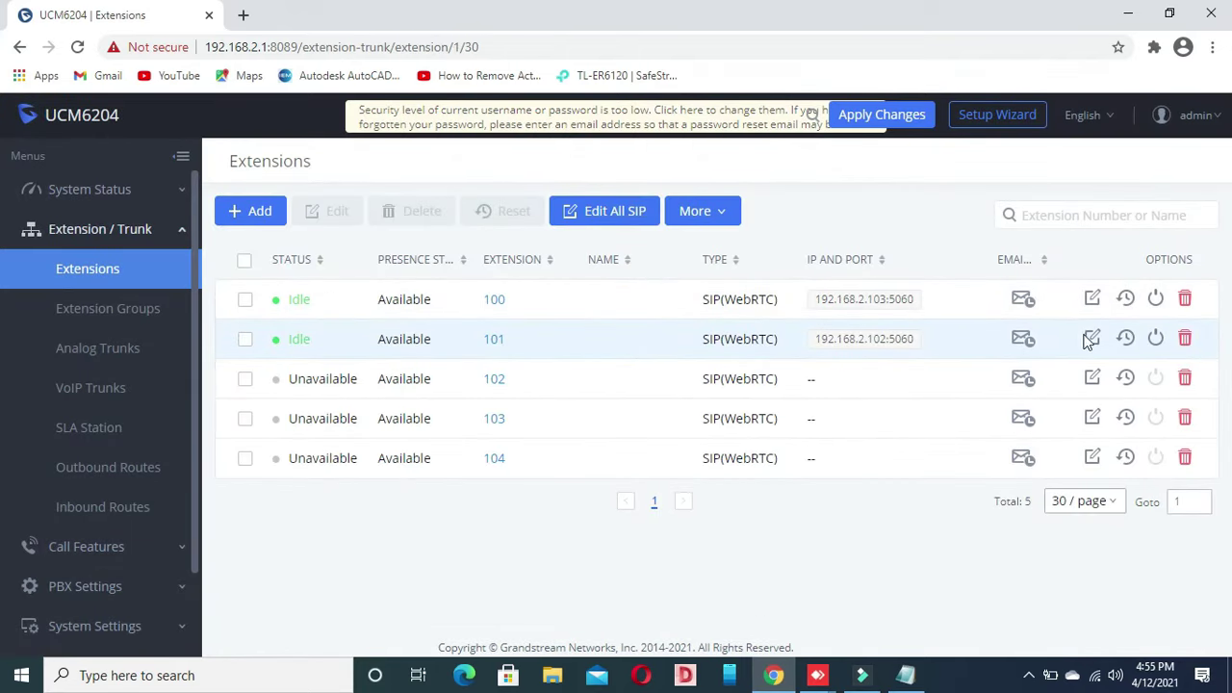
Step: Set the call permission of extension 101 to National, save the extension and apply the changes
left_click(1092, 338)
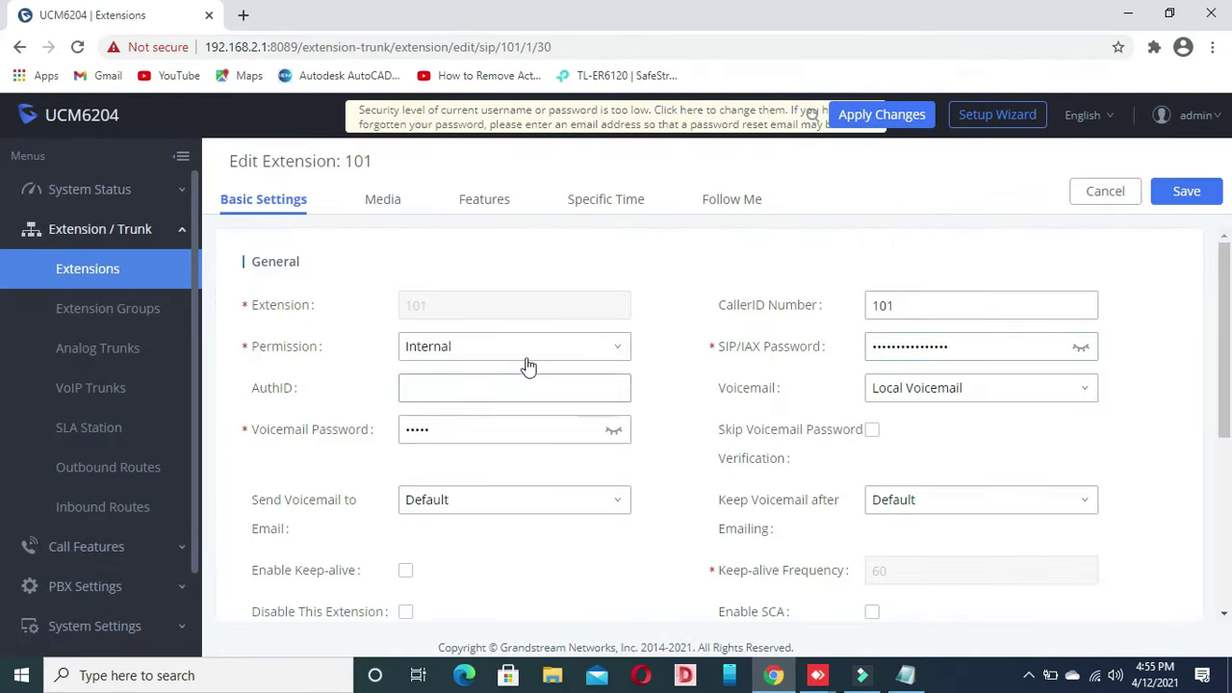
left_click(526, 353)
left_click(487, 450)
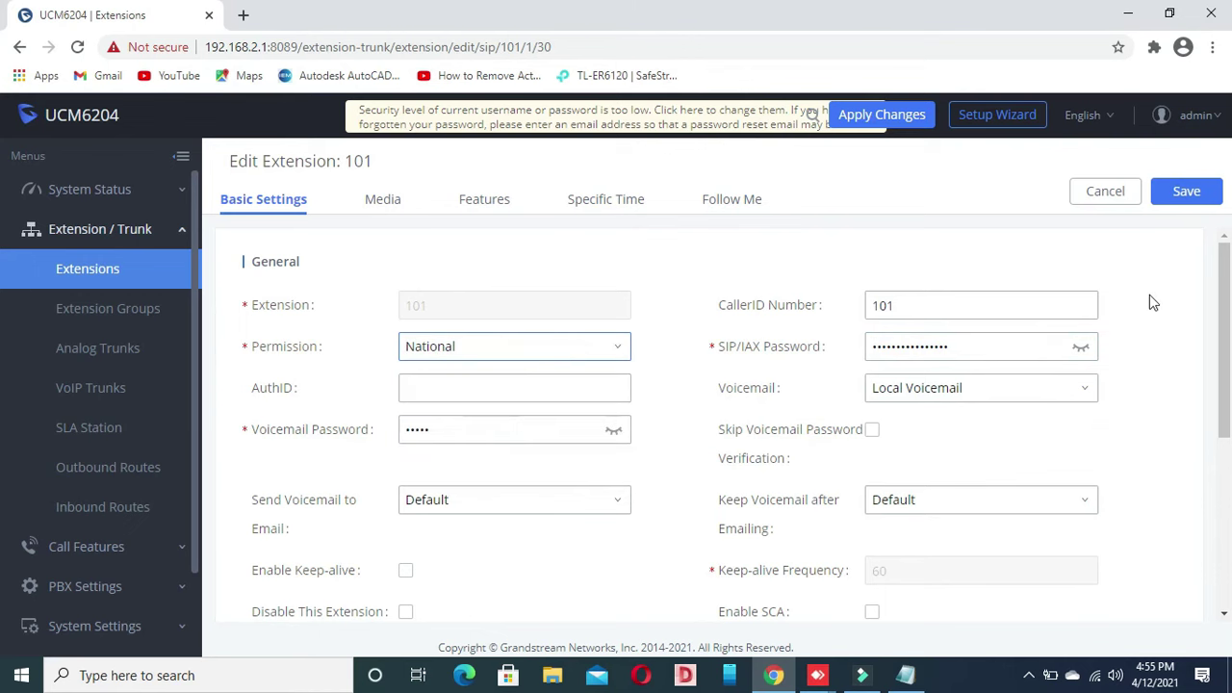
left_click(1187, 192)
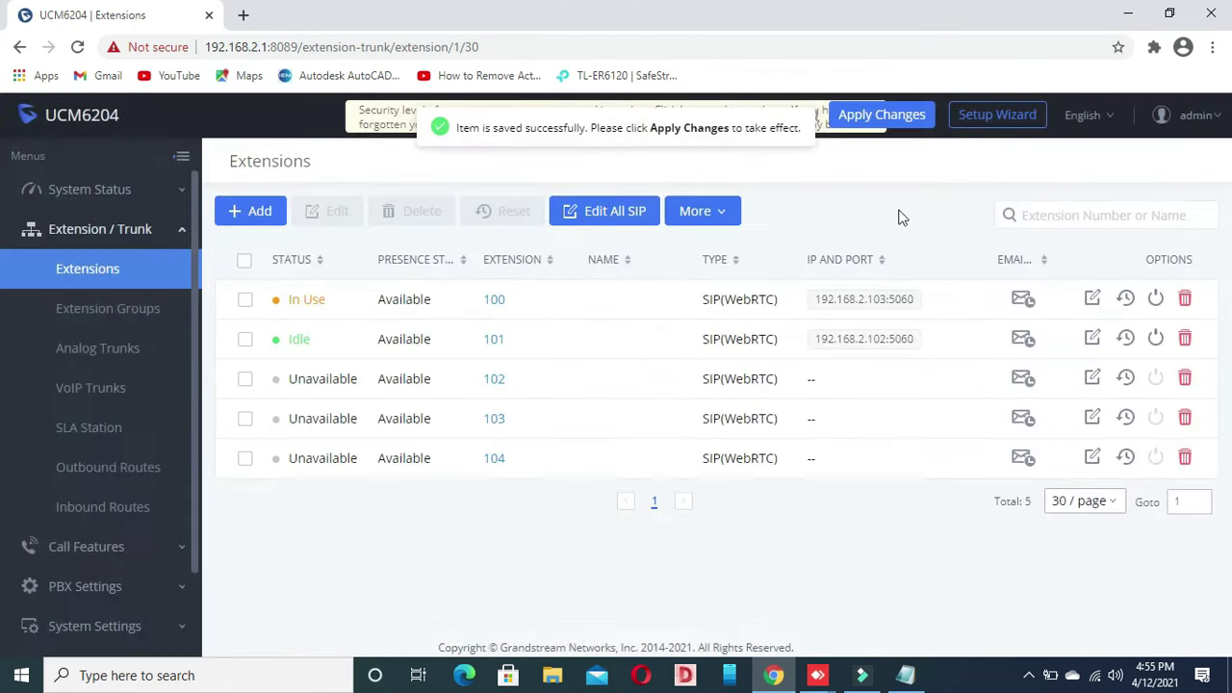
left_click(882, 115)
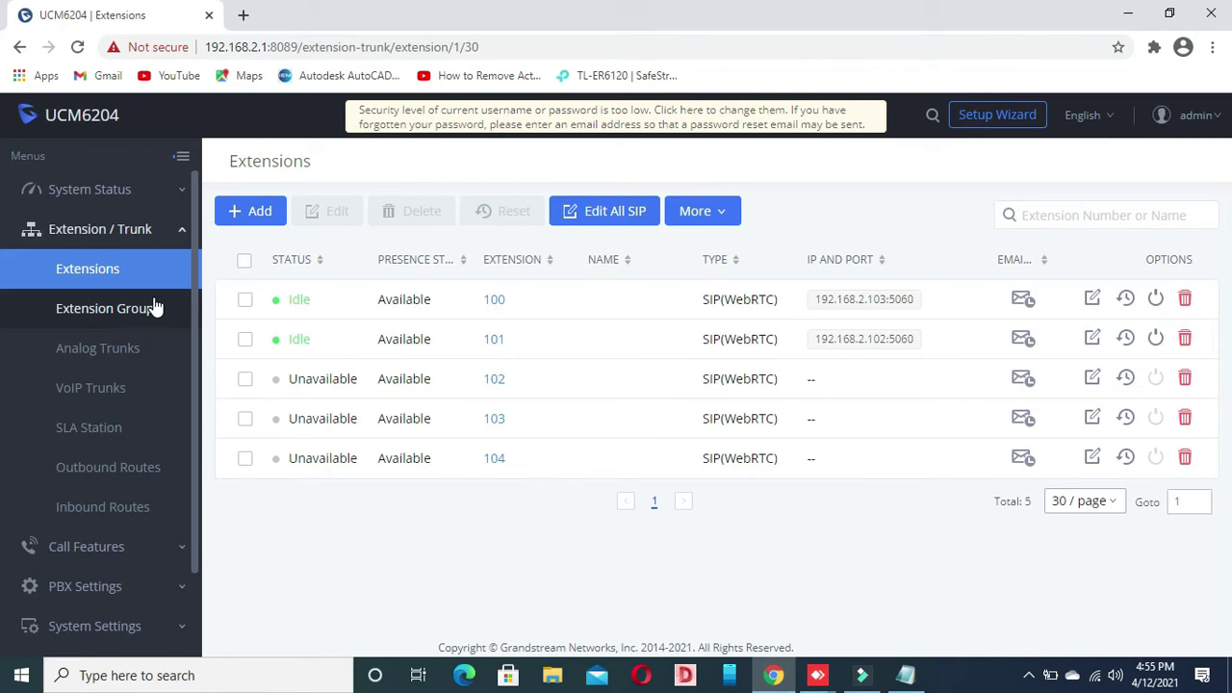
Step: Review the permission options of extension 100, save the extension again and apply the changes
left_click(1093, 298)
left_click(491, 348)
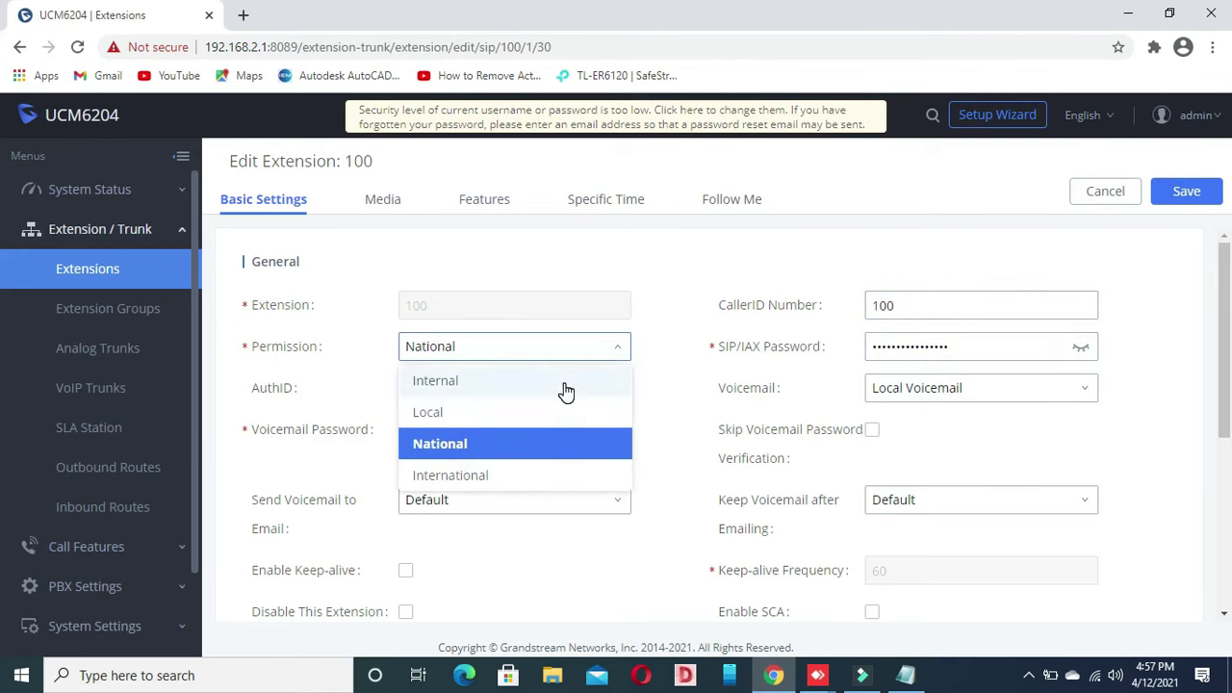
left_click(1187, 193)
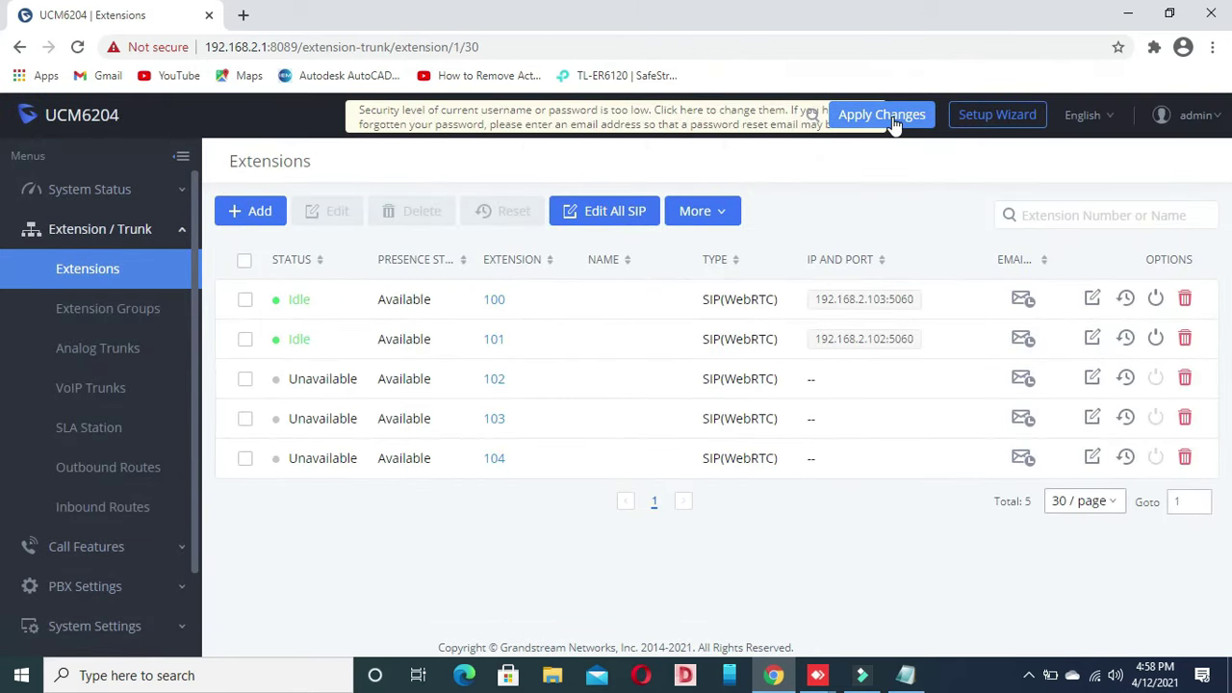
left_click(892, 117)
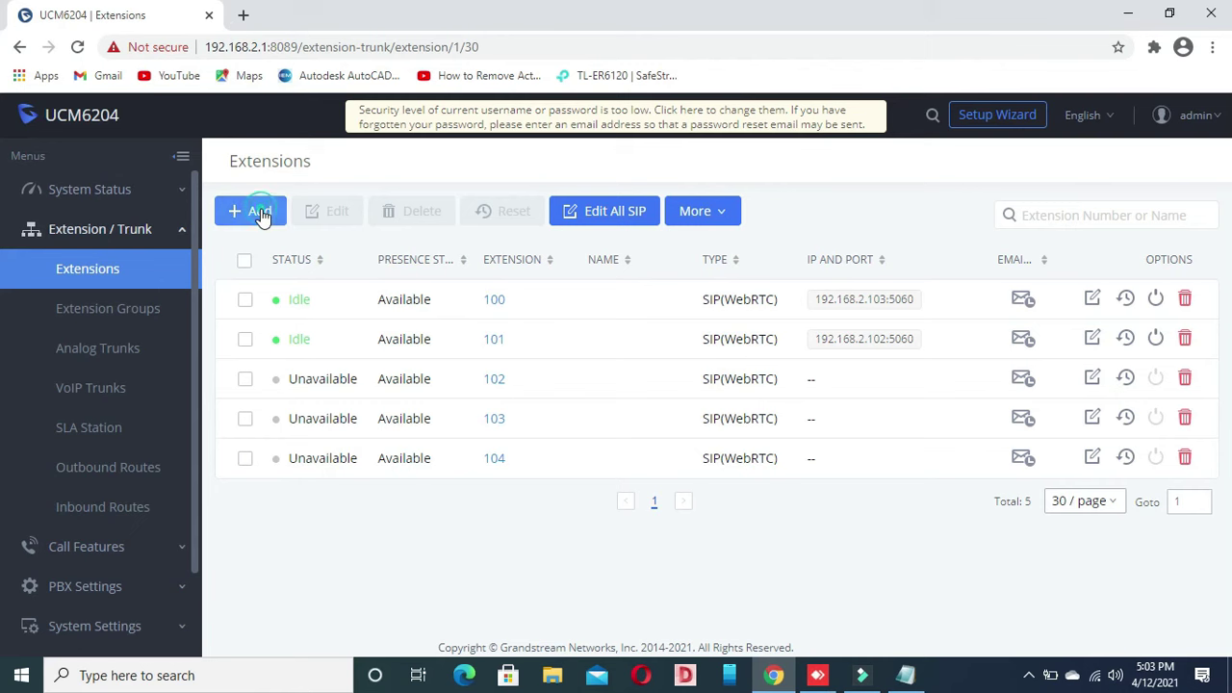
Step: Review the extension type, add method and general fields of the new extension form, and close it without saving
left_click(258, 210)
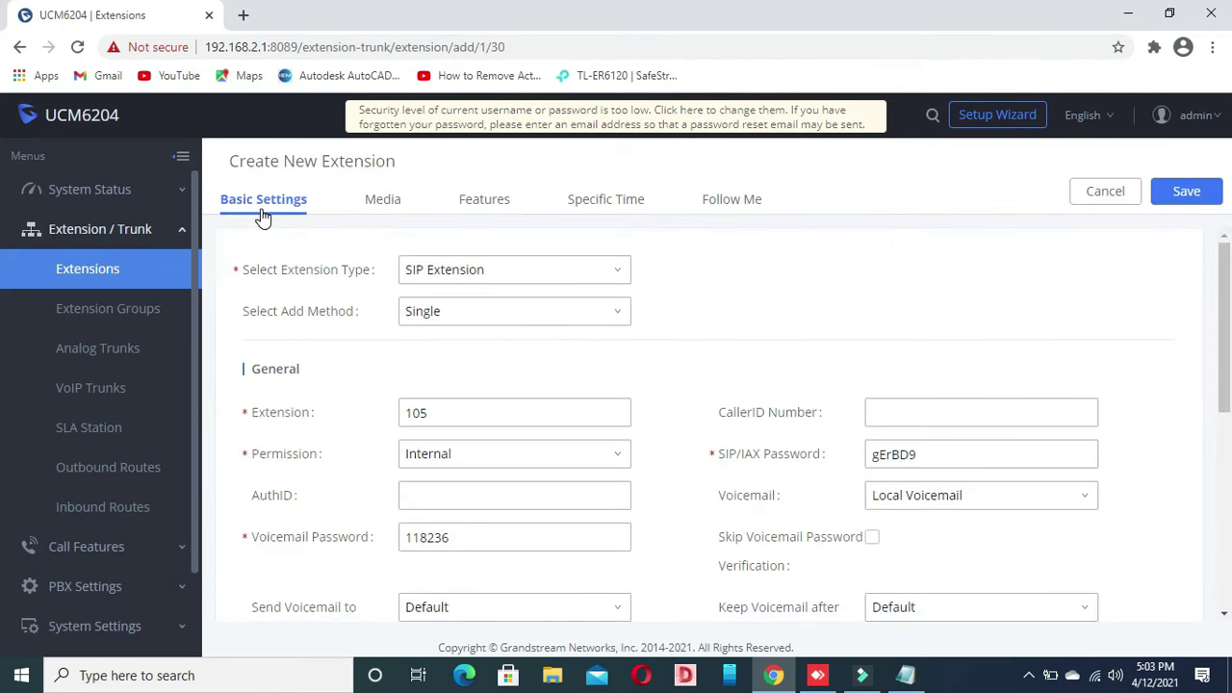
left_click(478, 276)
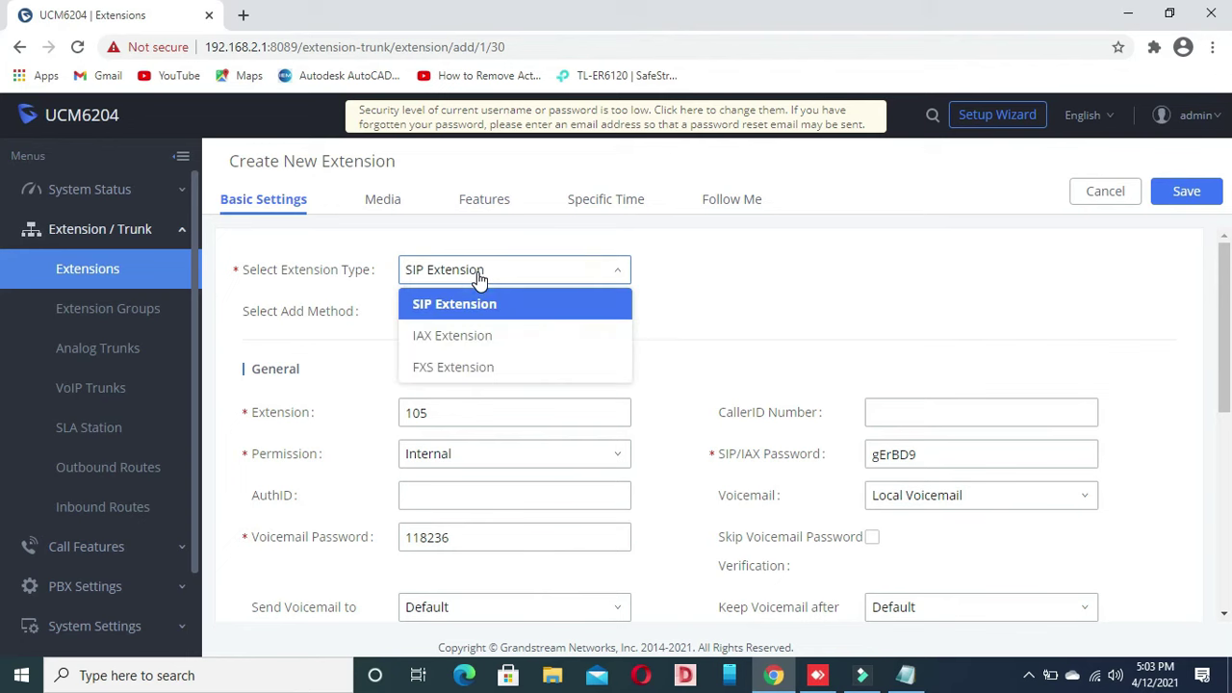
left_click(476, 276)
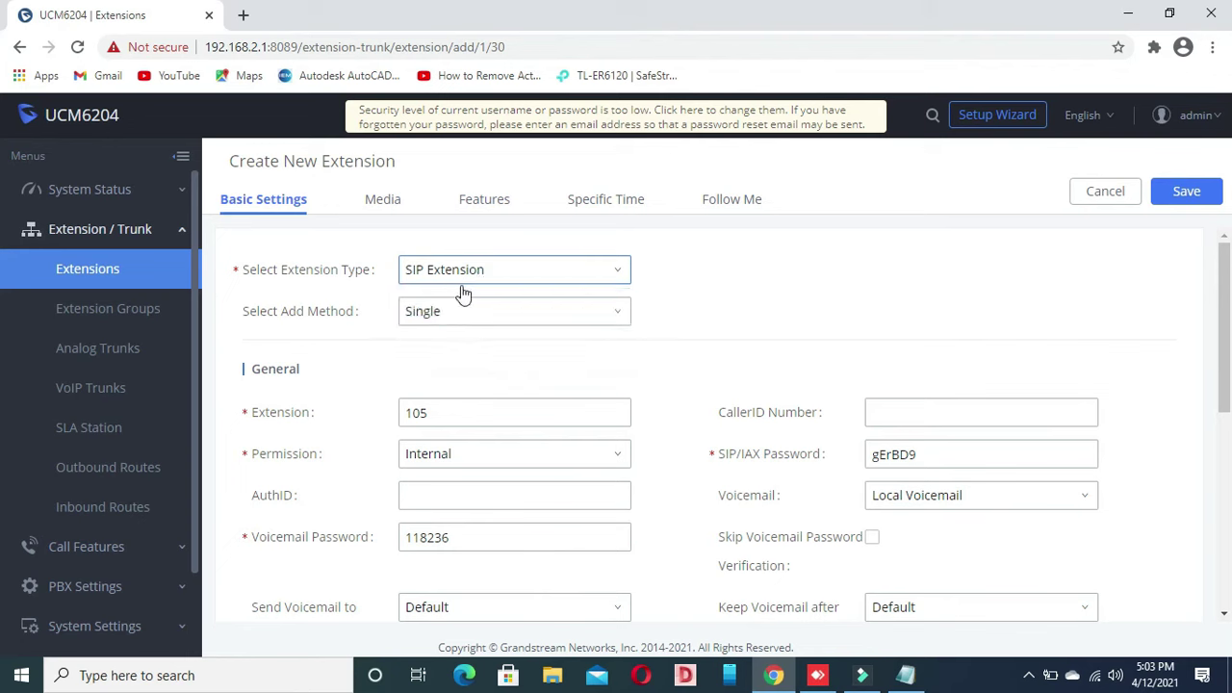
left_click(464, 311)
left_click(463, 309)
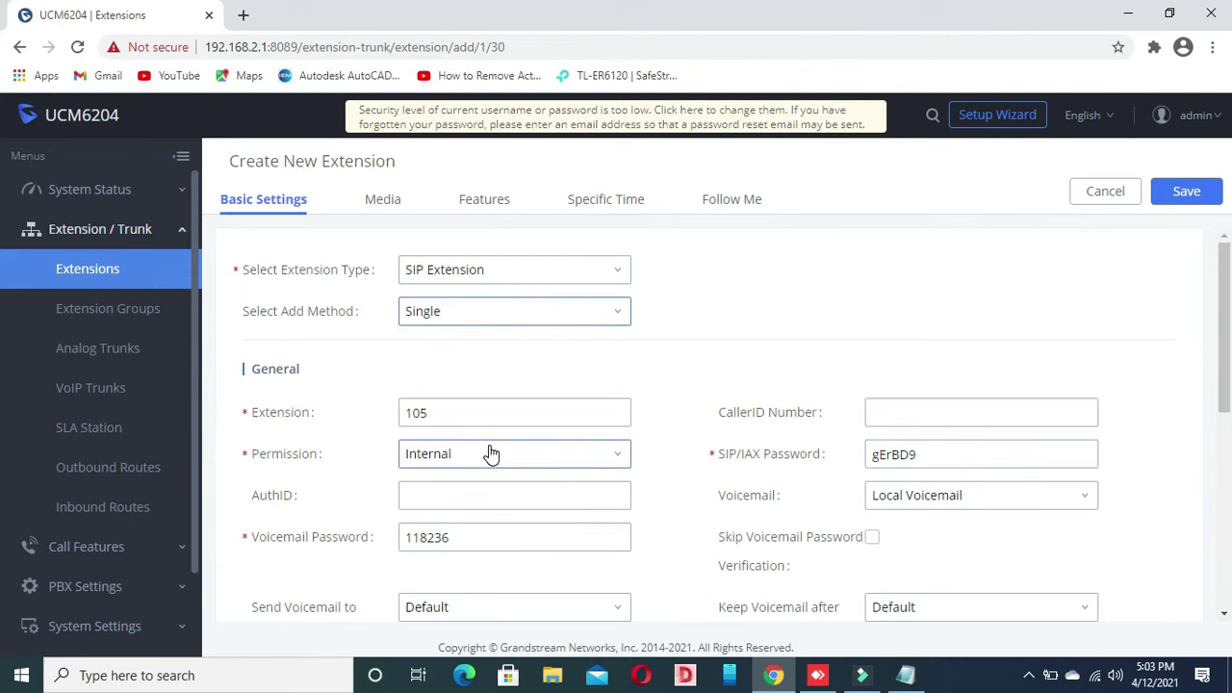
mouse_move(1227, 349)
left_mouse_down()
mouse_move(1228, 560)
mouse_move(1219, 357)
left_mouse_up()
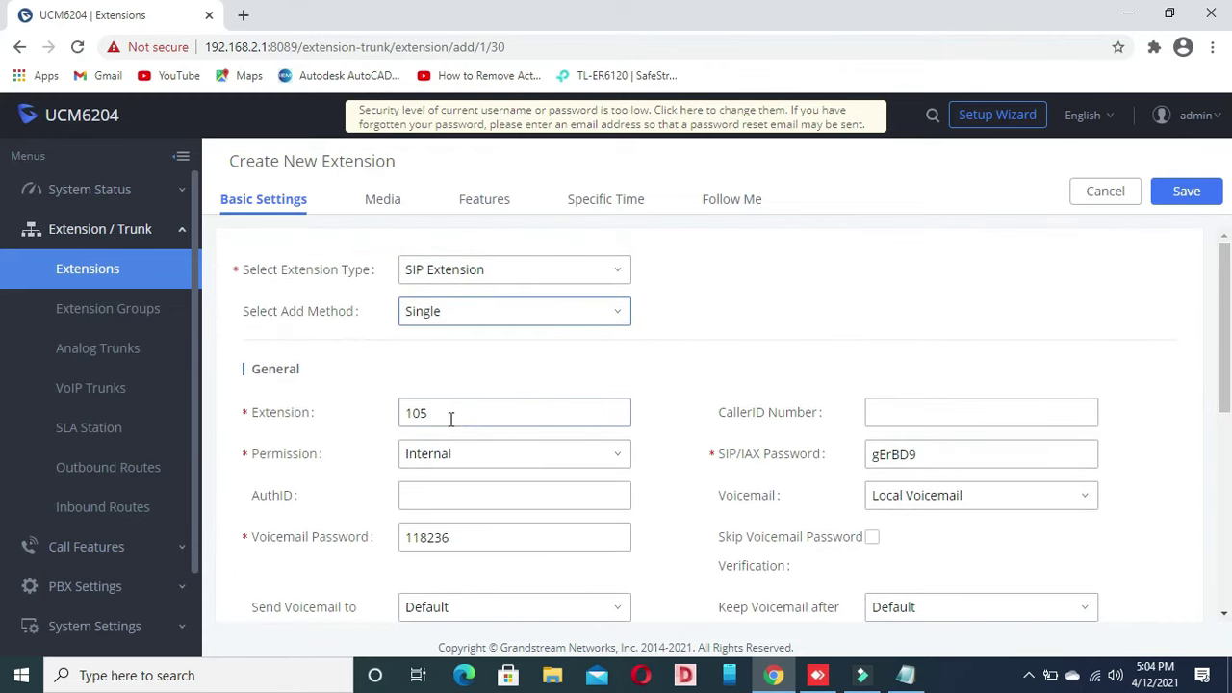
left_click(882, 414)
left_click(1112, 198)
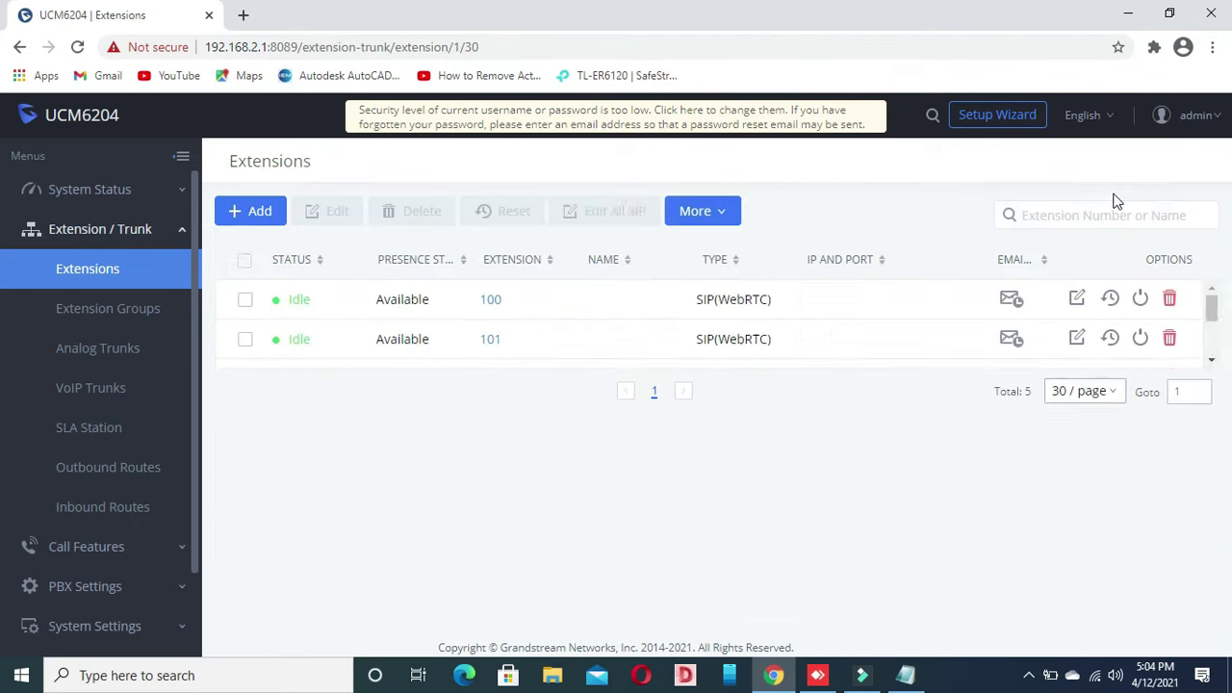
Step: Open the settings of extension 100 and briefly reveal its SIP/IAX password
left_click(1095, 300)
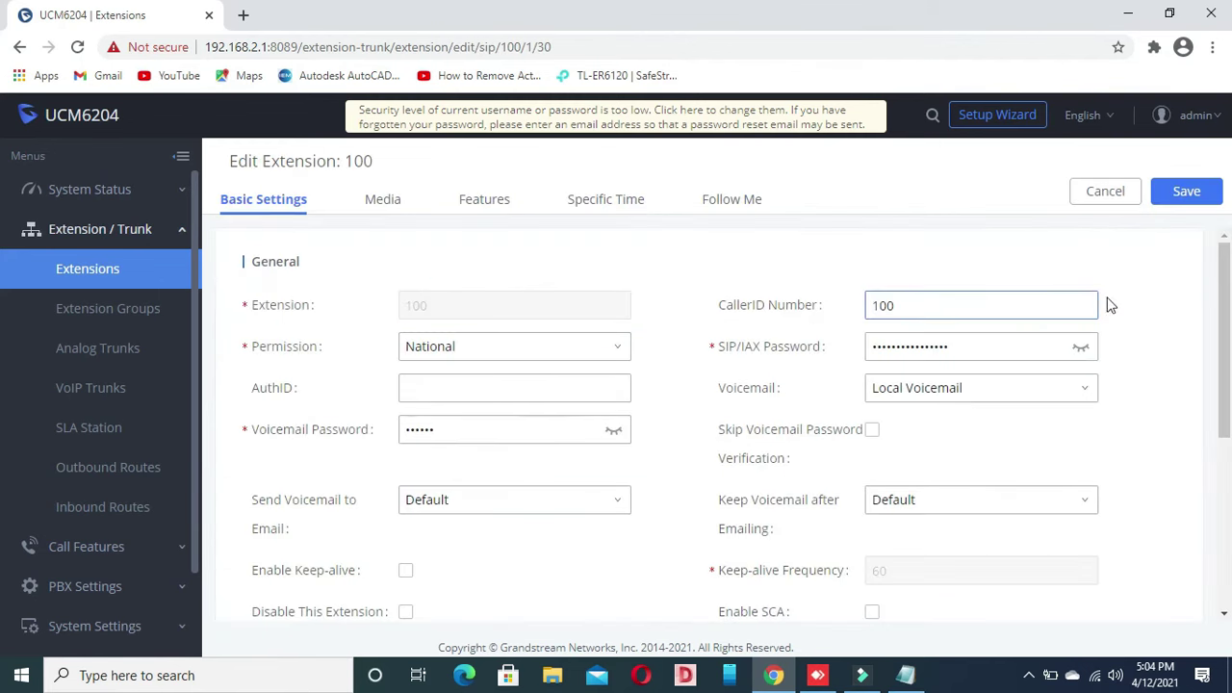
mouse_move(1229, 306)
left_mouse_down()
mouse_move(1228, 322)
mouse_move(1230, 301)
left_mouse_up()
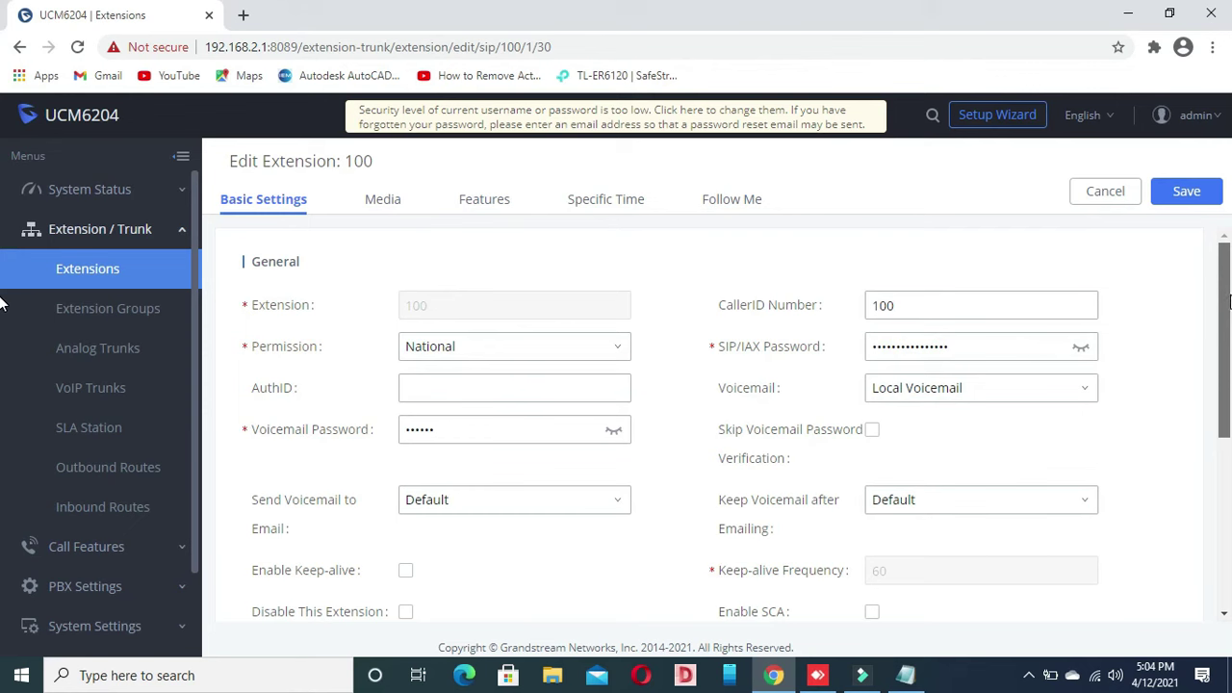
left_click(1081, 349)
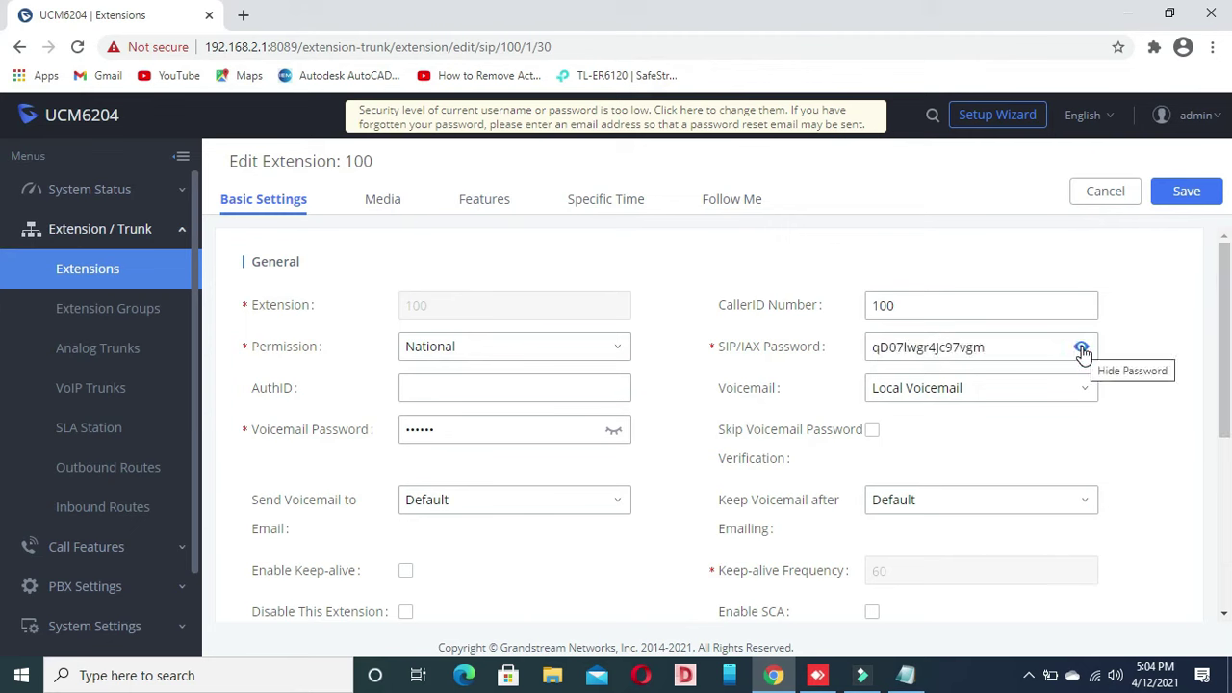
left_click(1081, 349)
Step: Examine the voicemail and other basic settings of extension 100, check its voicemail password display, and cancel the edit
scroll(1226, 364, "down", 1)
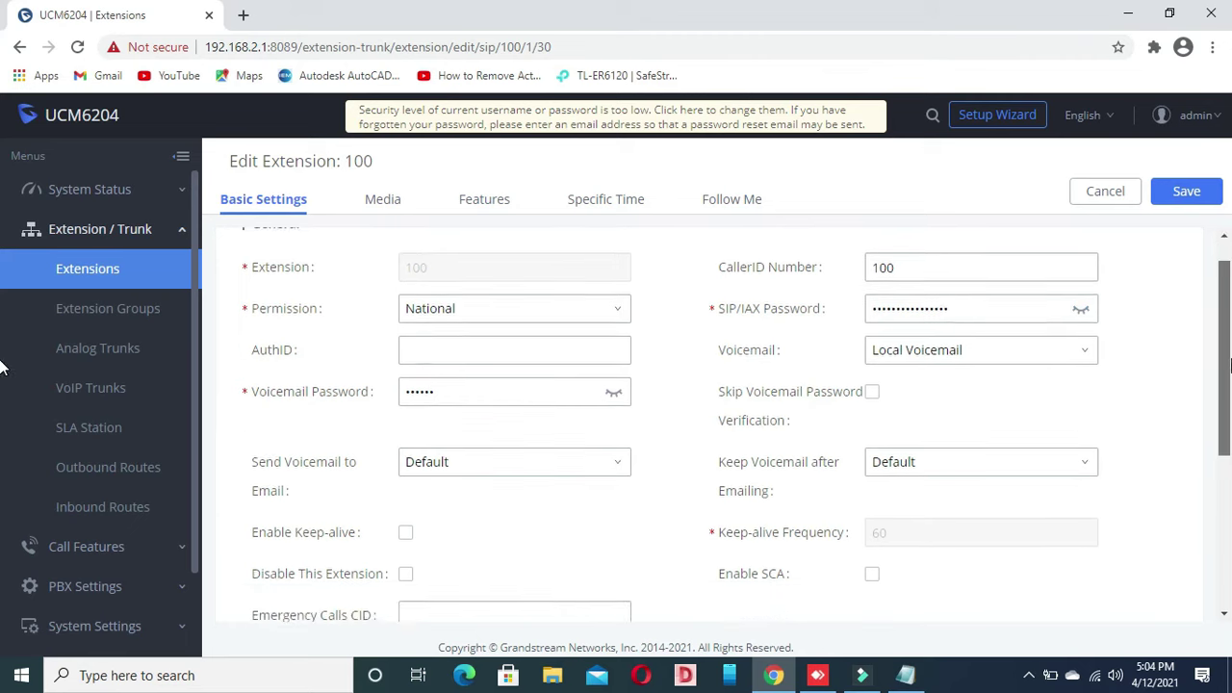
scroll(1228, 364, "down", 1)
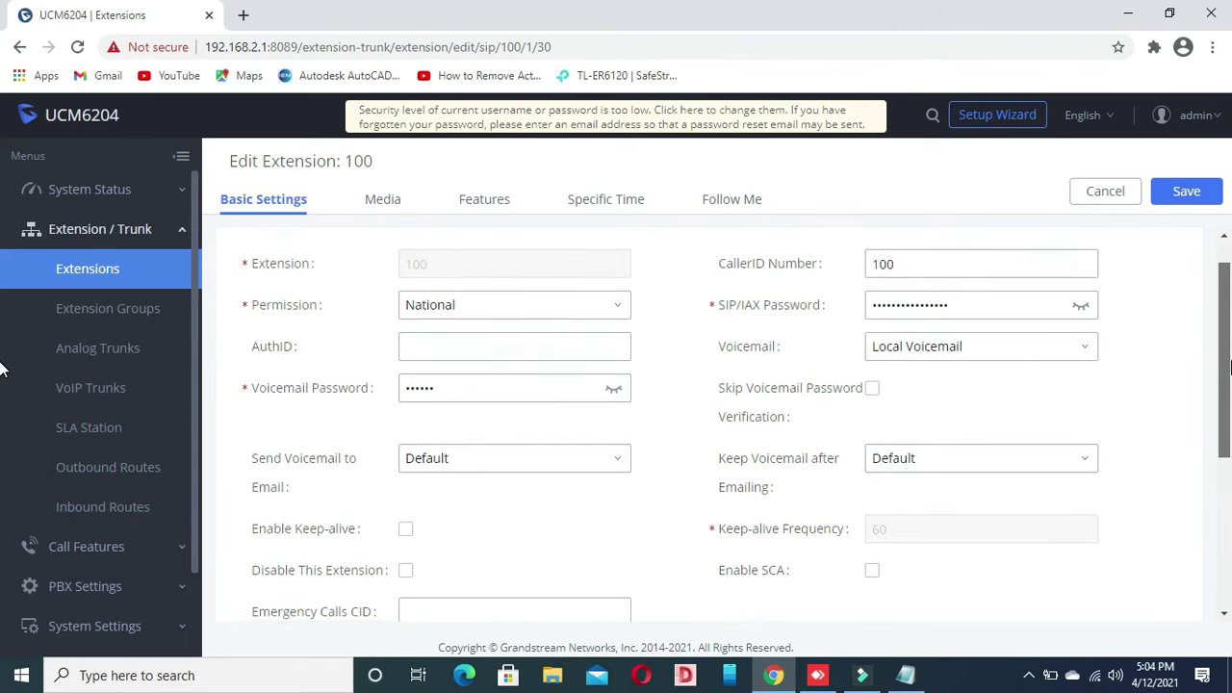
scroll(1228, 363, "up", 1)
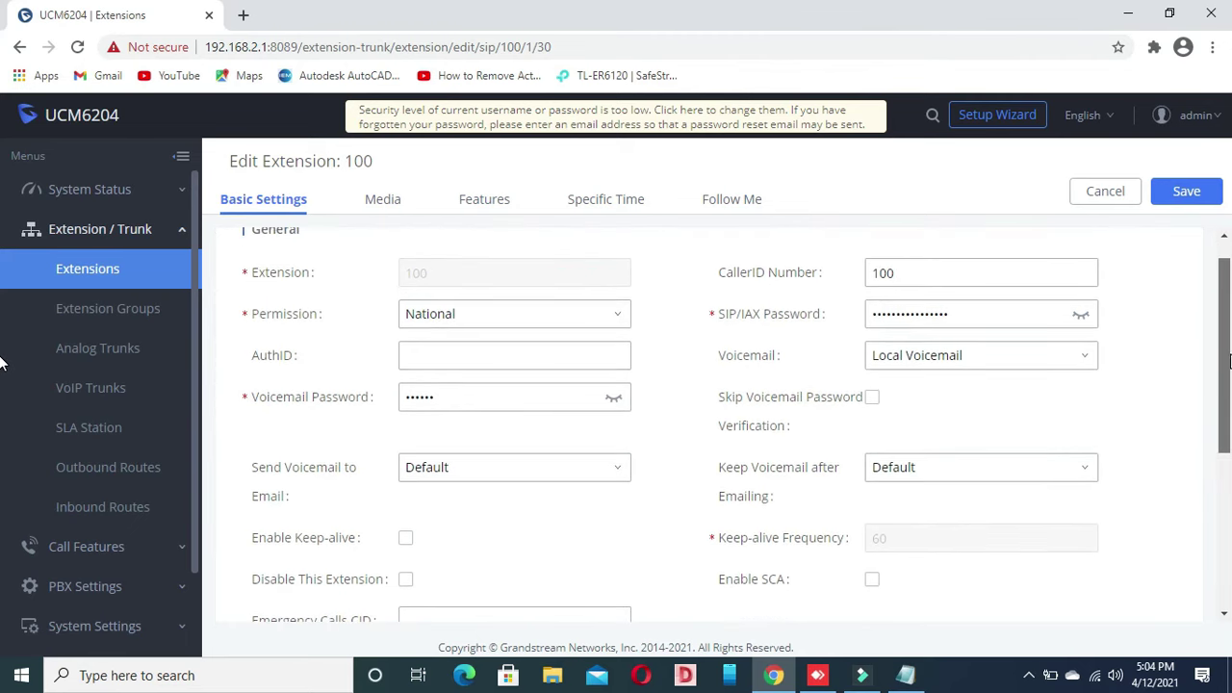
scroll(1228, 361, "up", 1)
scroll(1228, 357, "down", 1)
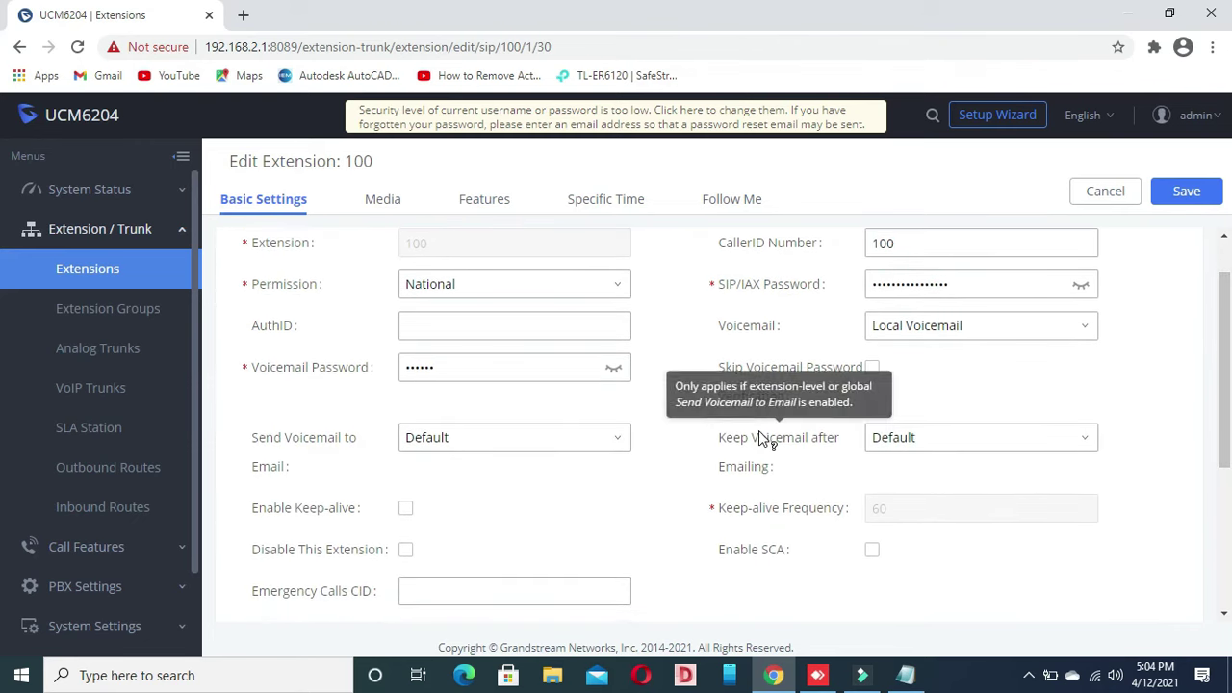
left_click(614, 369)
left_click(614, 370)
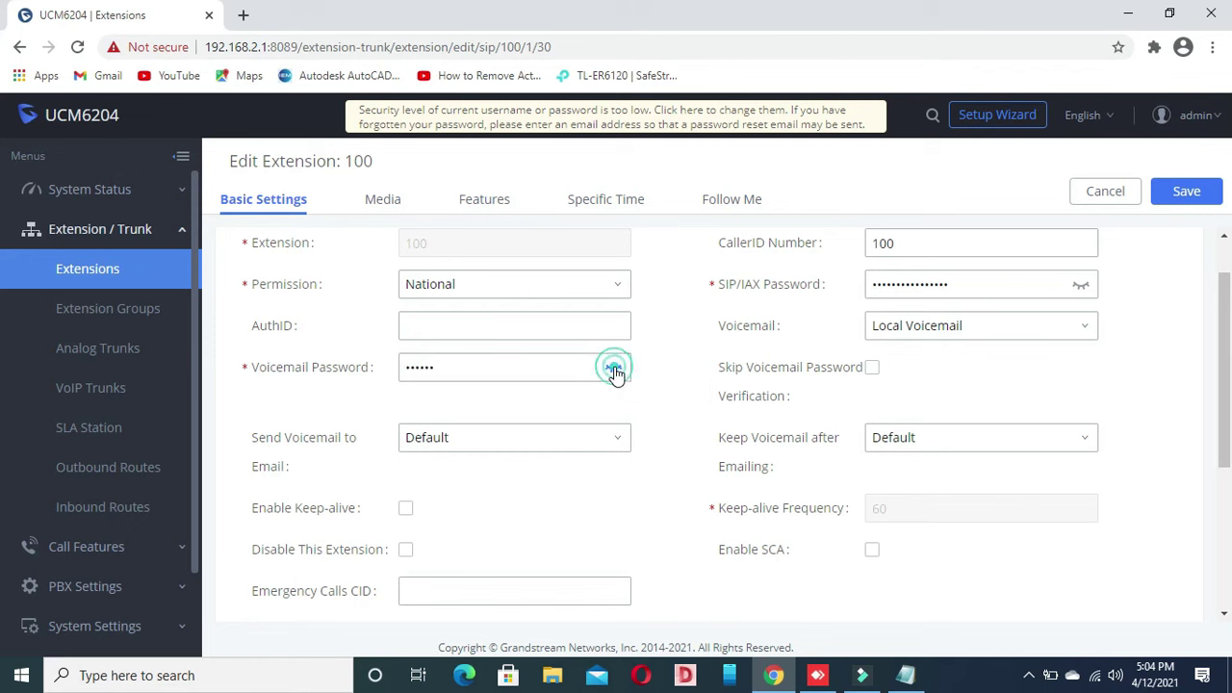
left_click_drag(1226, 356, 1228, 329)
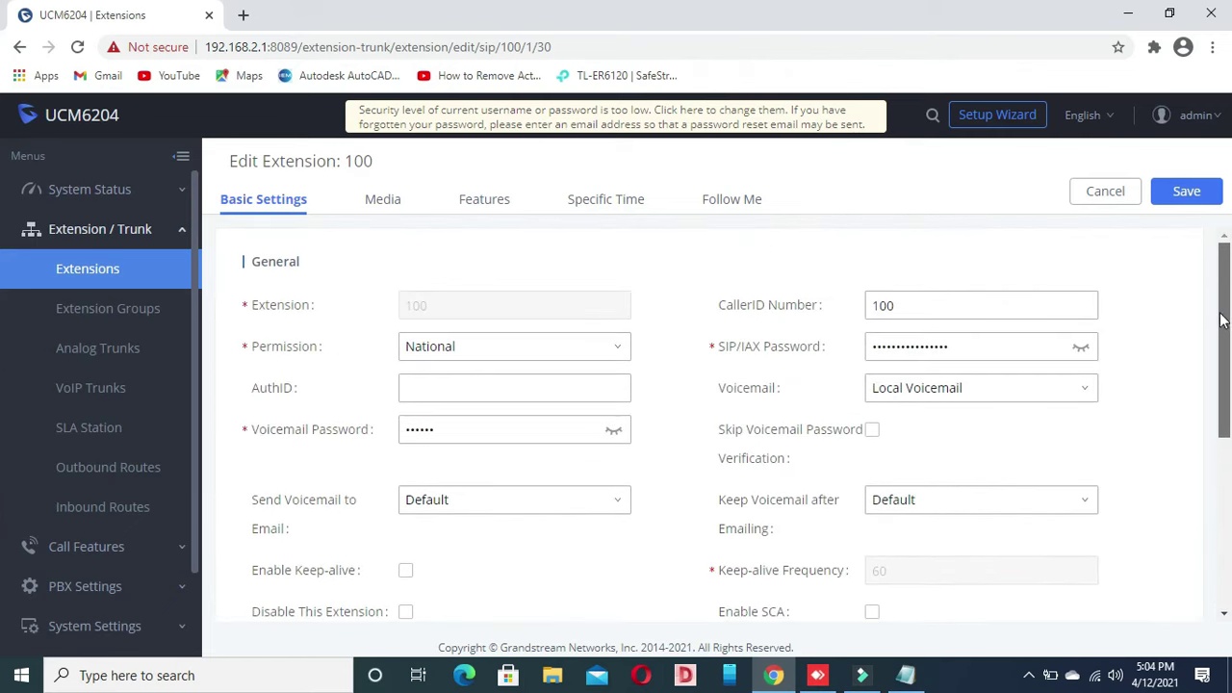
left_click(1106, 192)
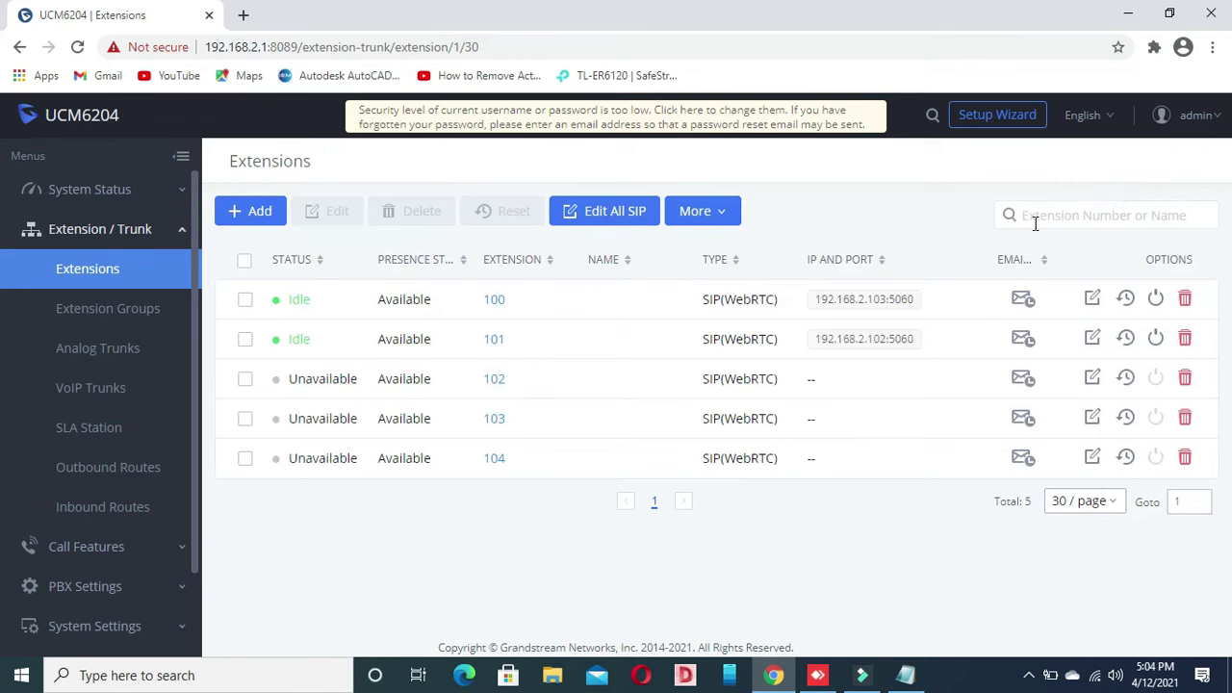
Step: Look through the basic, media and features settings of a new SIP extension and cancel its creation
left_click(258, 212)
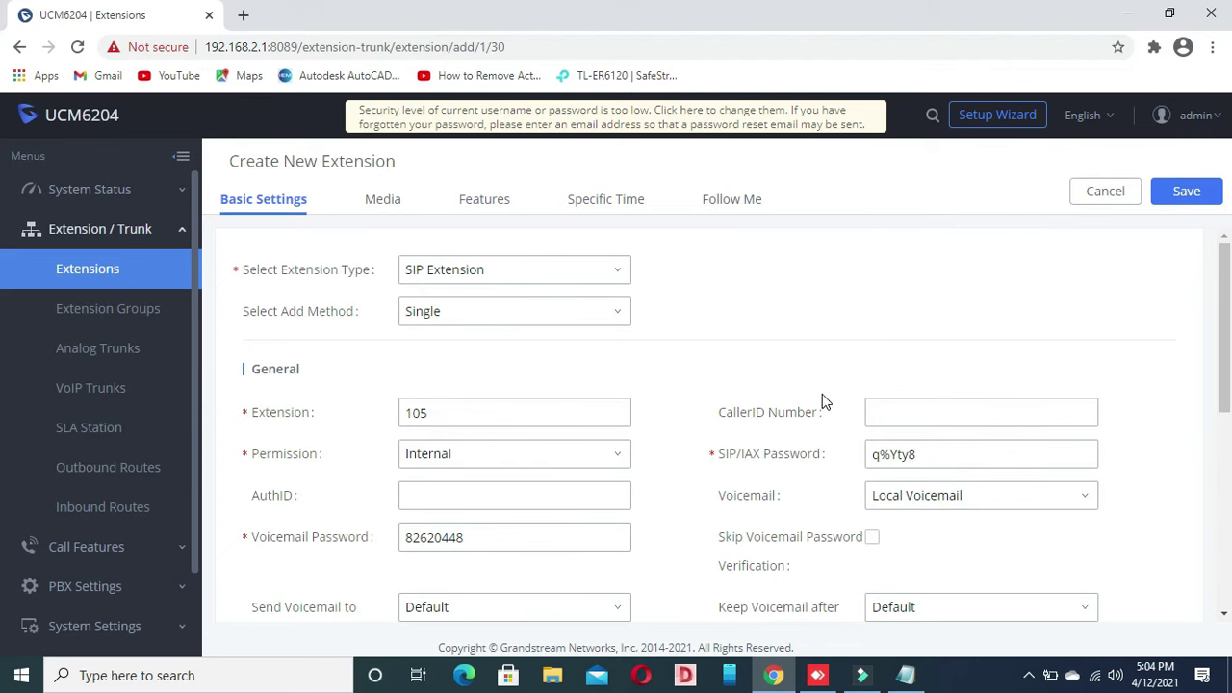
left_click(490, 492)
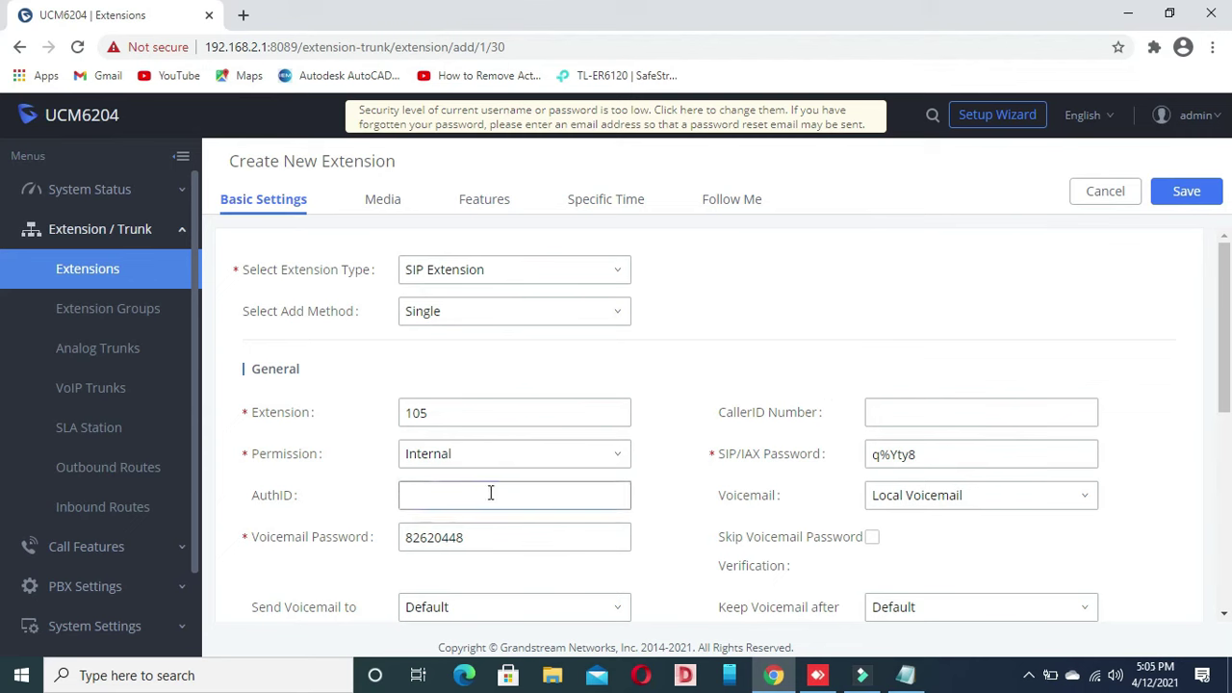
left_click(381, 202)
left_click(462, 210)
left_click(268, 208)
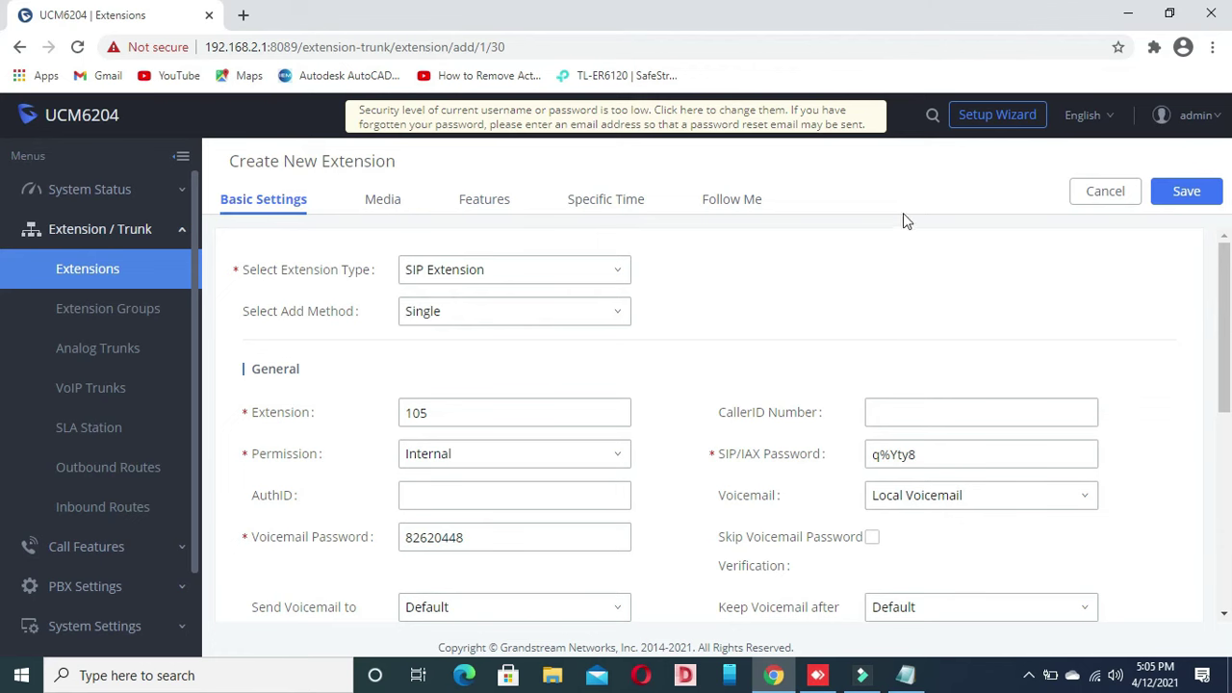
left_click(1090, 191)
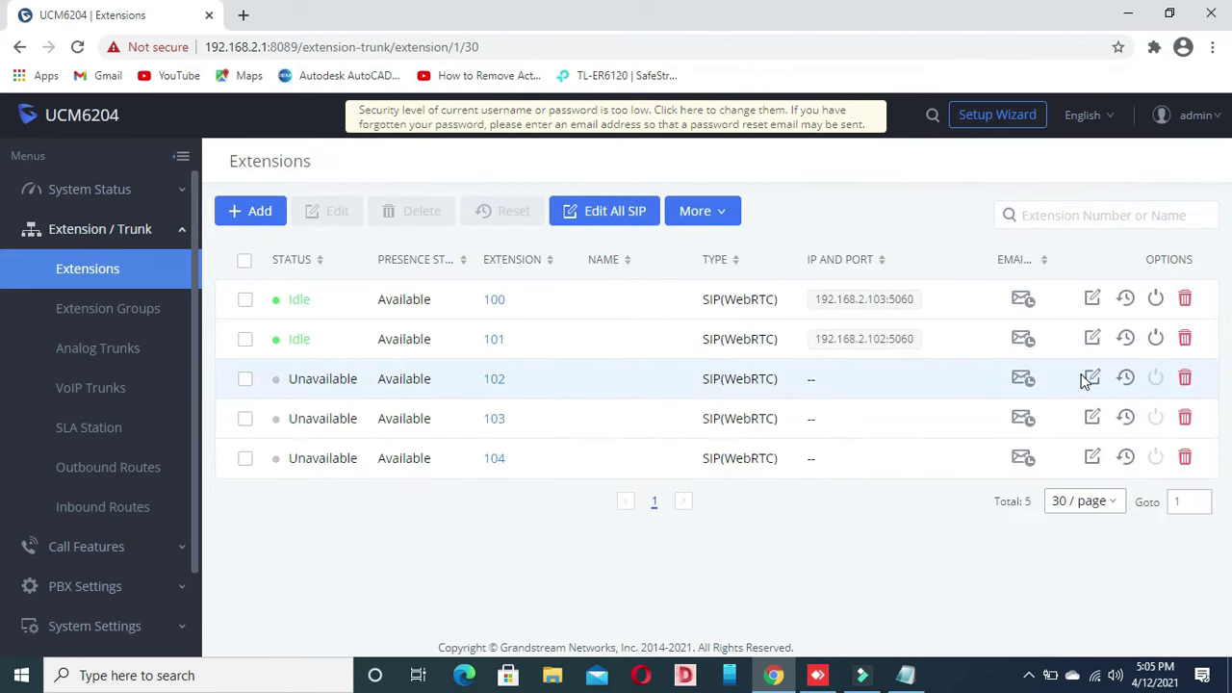
Step: Review the basic settings of extension 102 and leave them without saving
left_click(1091, 379)
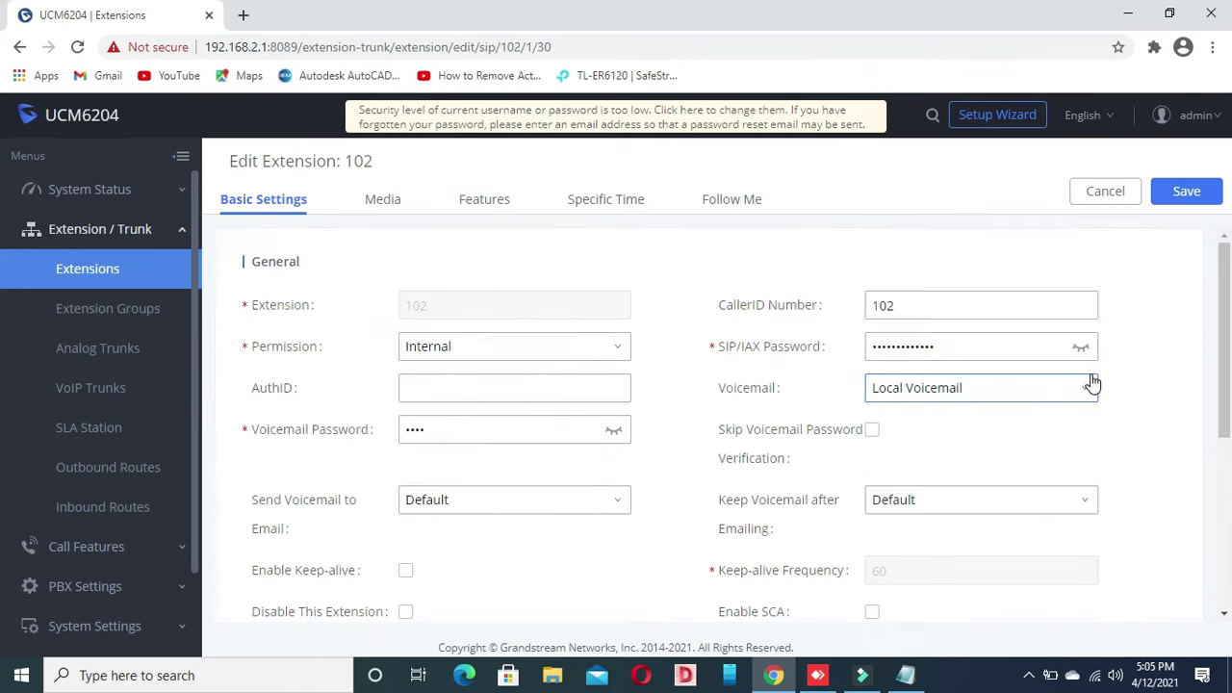
left_click_drag(1225, 315, 1223, 252)
left_click(1102, 192)
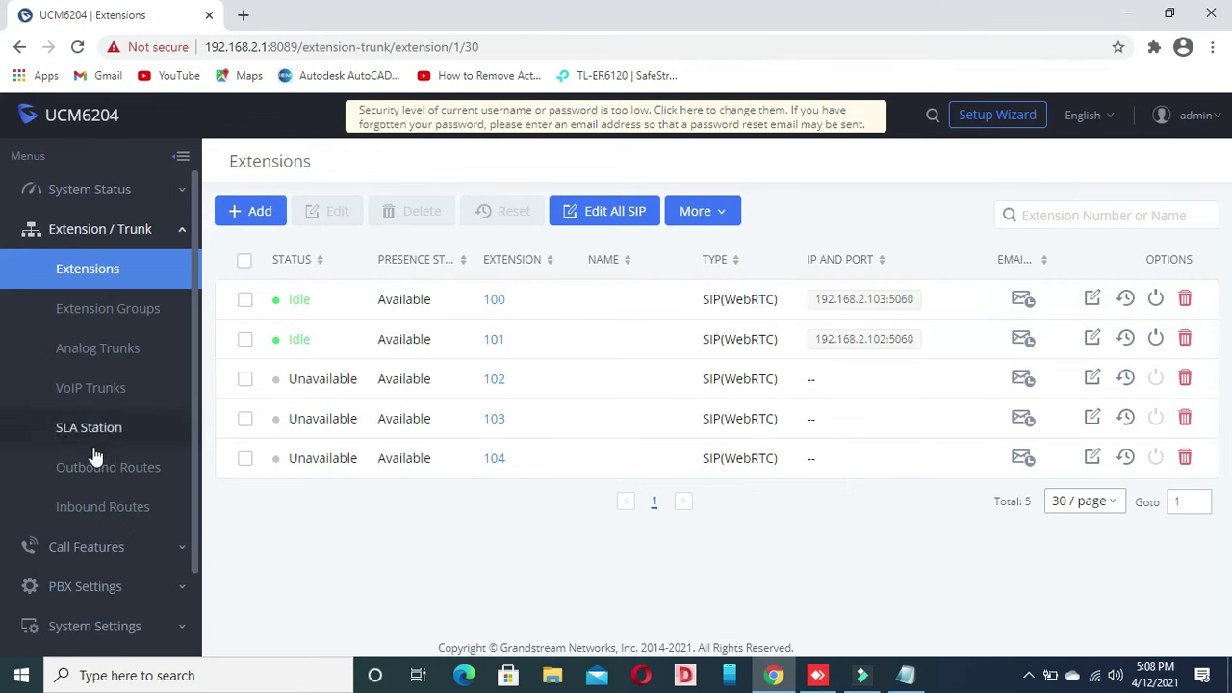
Step: Look over the outbound routes and open the call detail records
left_click(94, 460)
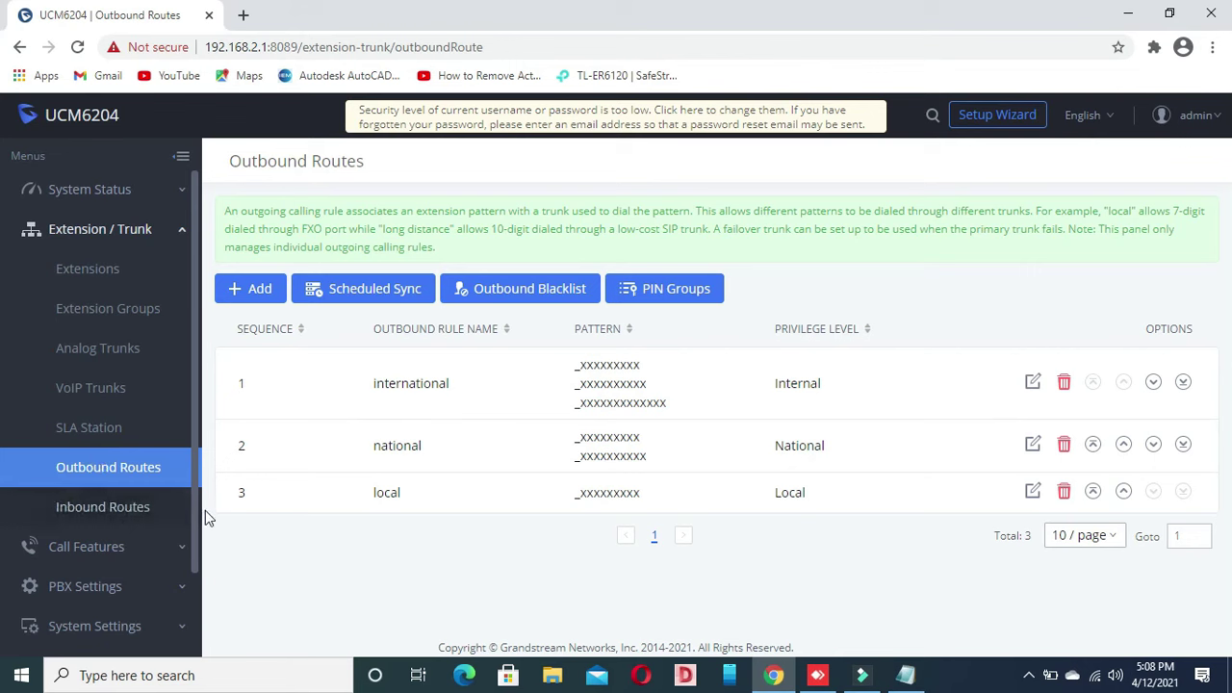
scroll(194, 515, "down", 1)
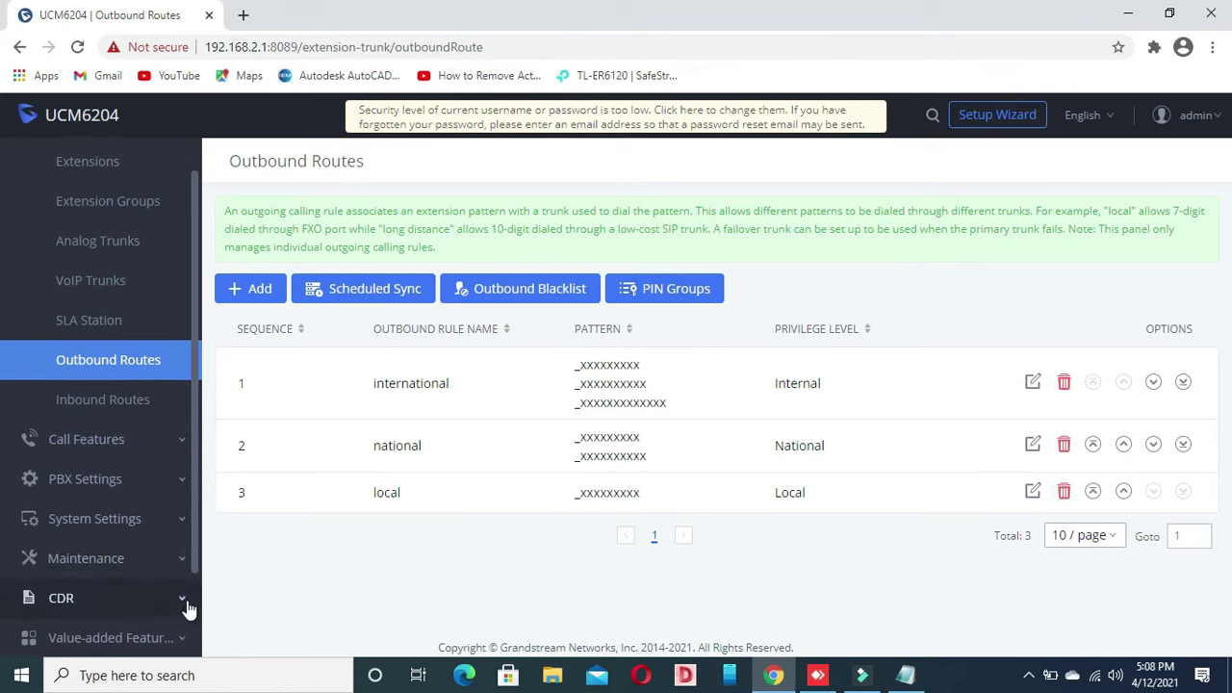
left_click(166, 604)
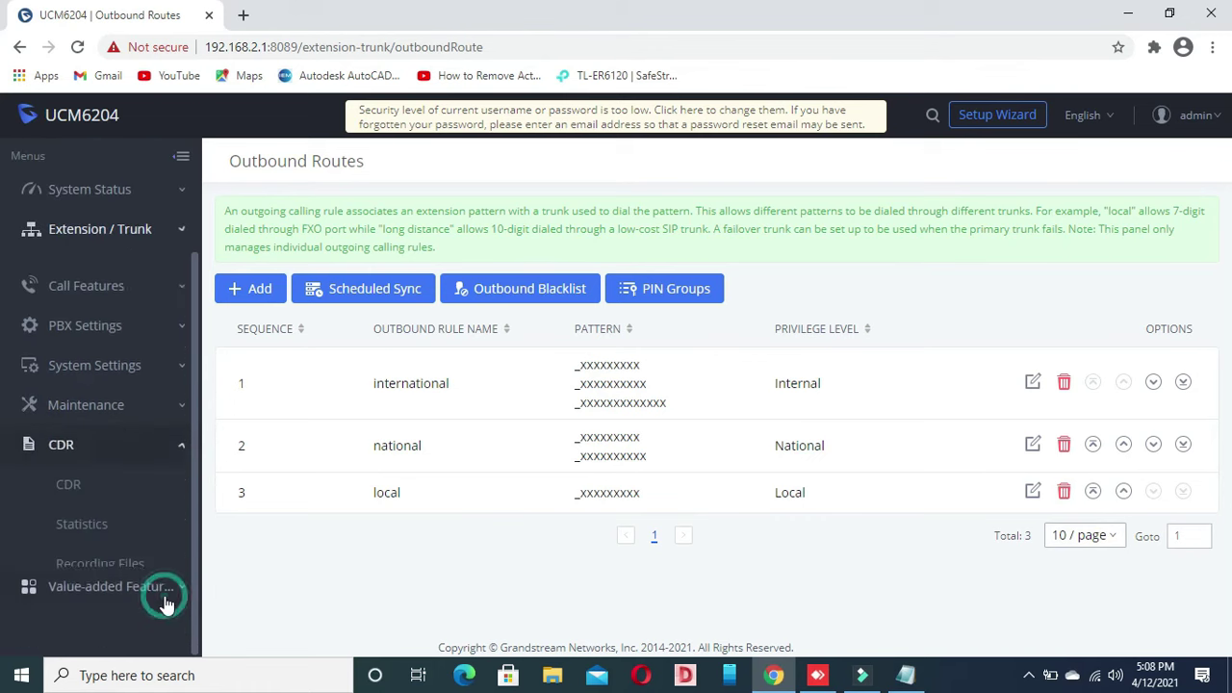
left_click(100, 469)
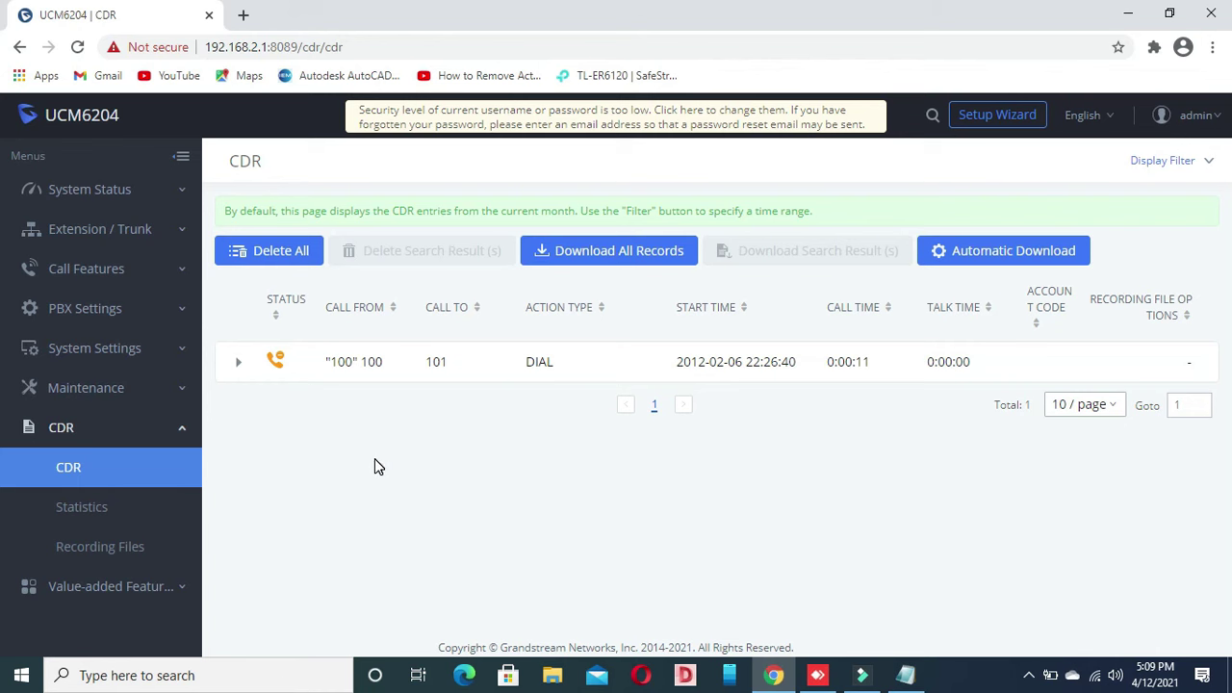
Step: View the call statistics and return to the call detail records to examine the call from extension 100 to 101
left_click(82, 510)
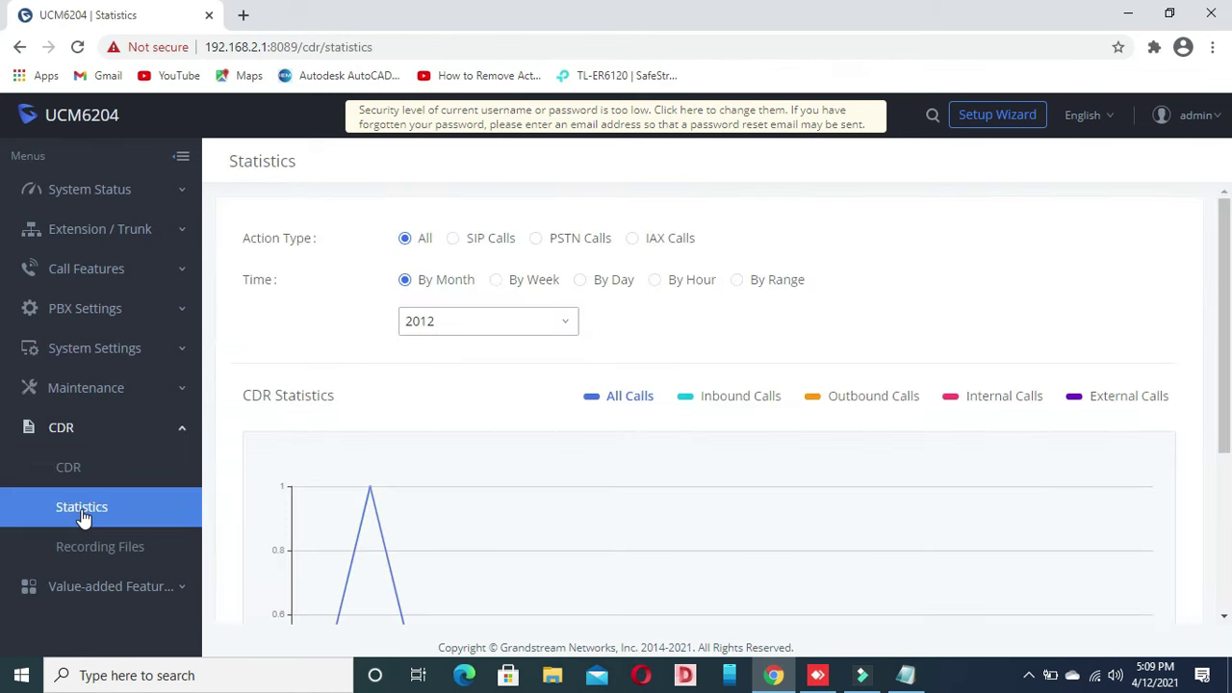
left_click(77, 471)
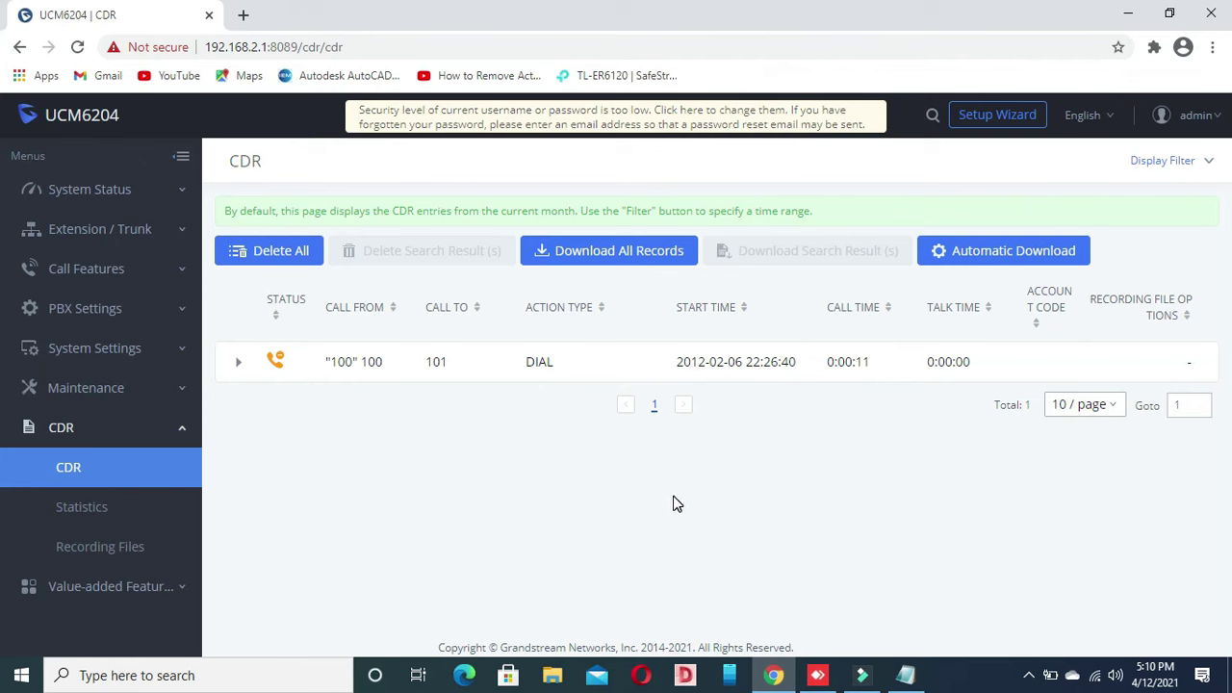
left_click(351, 366)
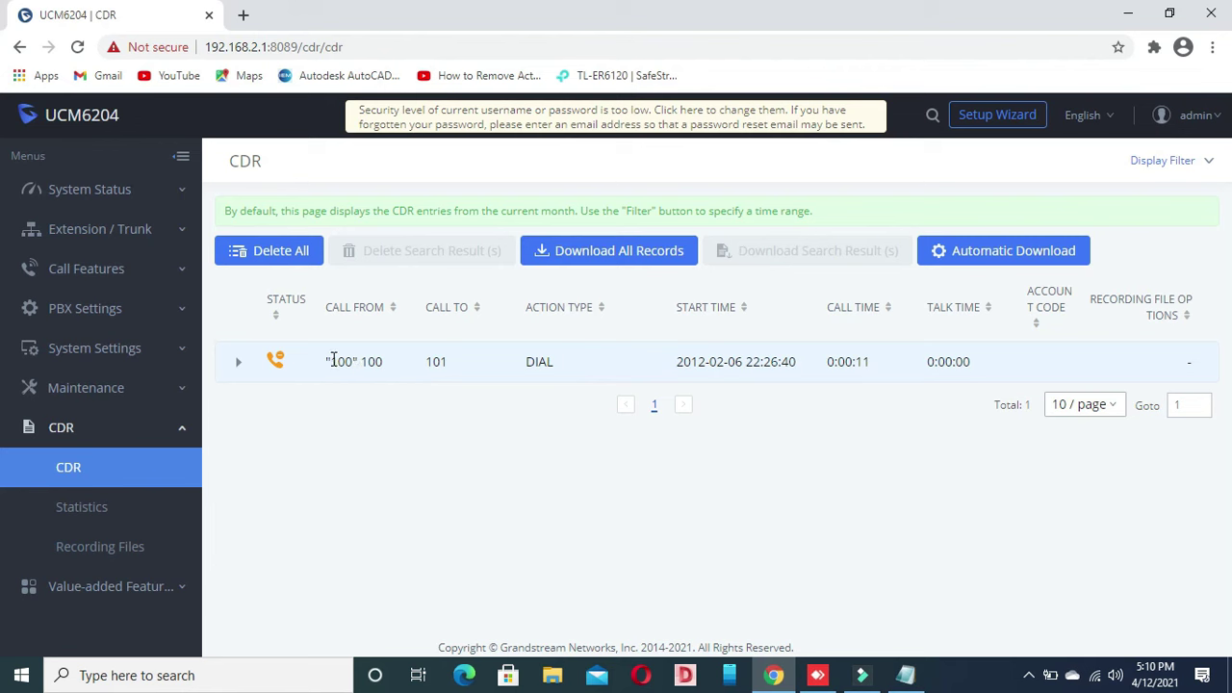
left_click_drag(332, 361, 402, 361)
left_click(399, 363)
Step: Open the recording files list and check its storage location and file type filter options
left_click(79, 556)
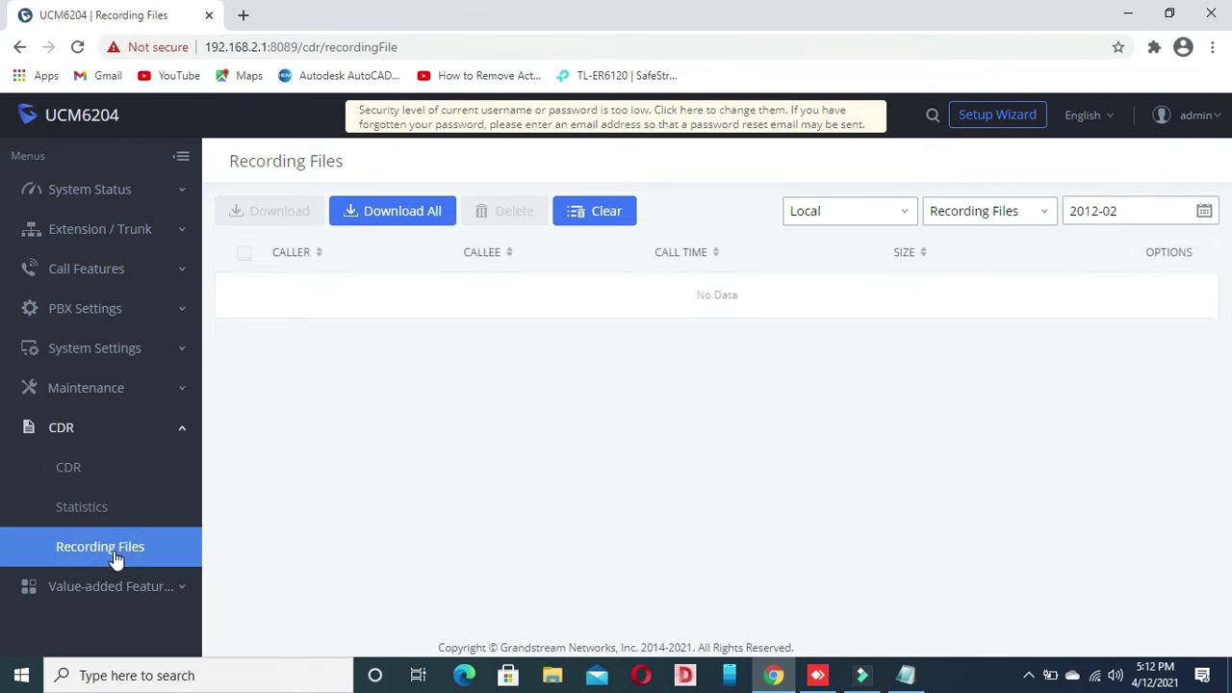
left_click(884, 223)
left_click(858, 248)
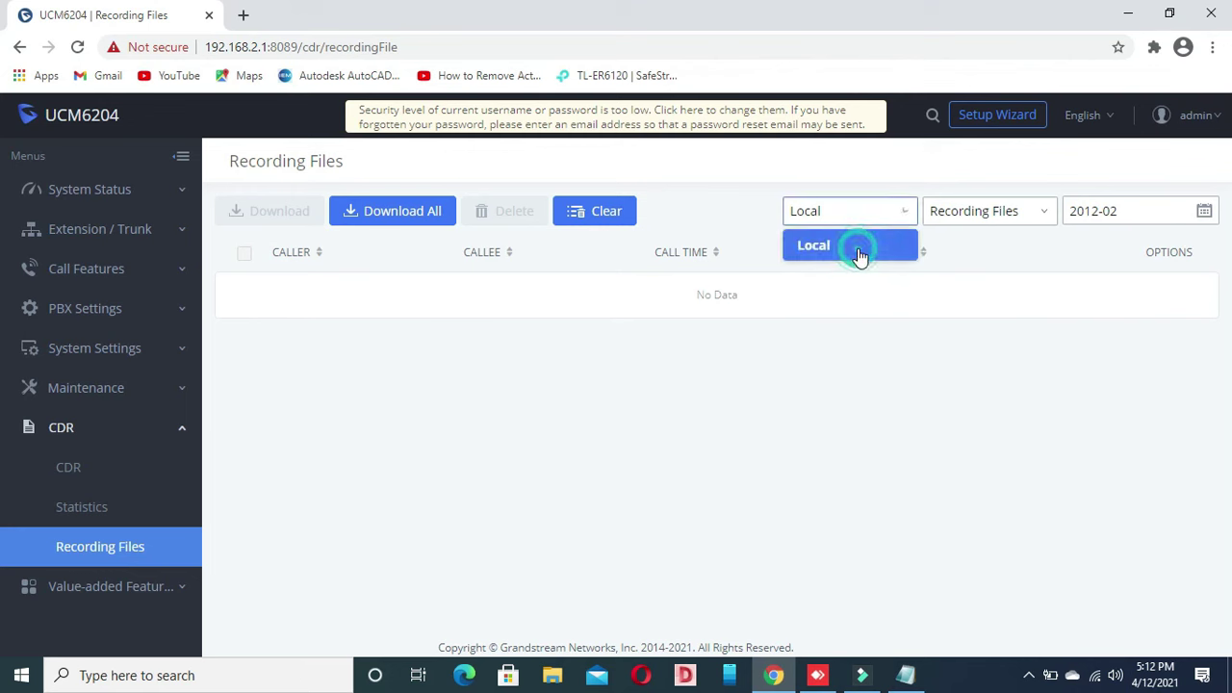
left_click(1004, 223)
left_click(1004, 226)
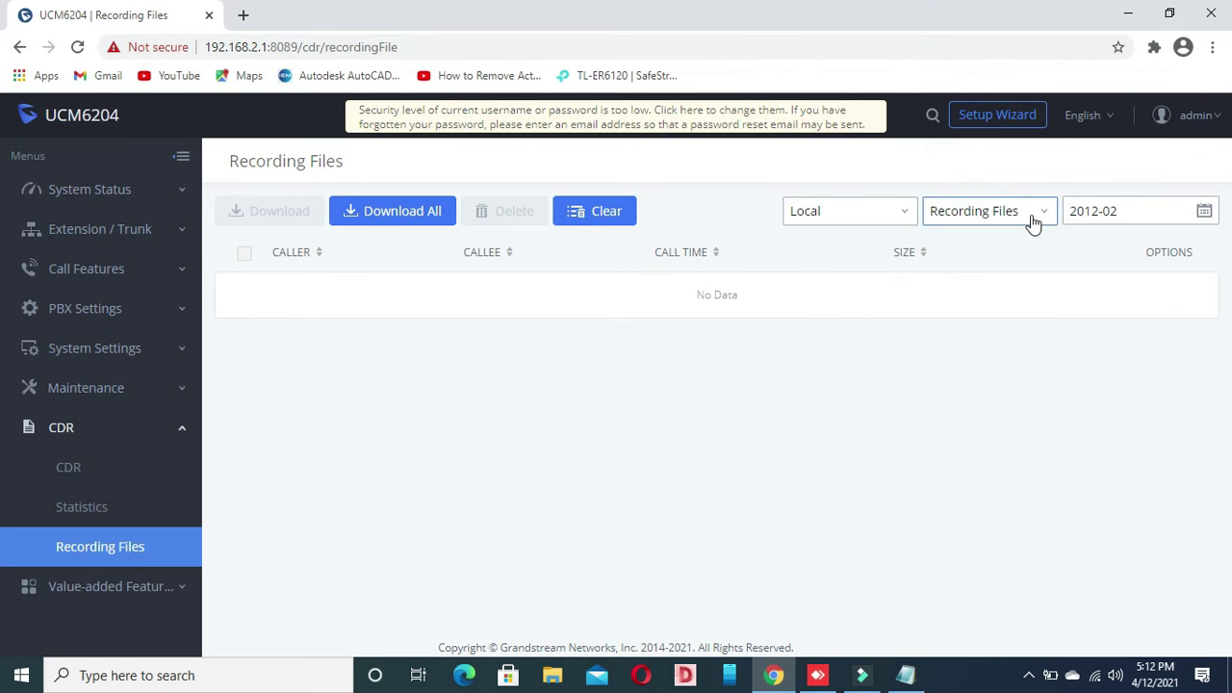